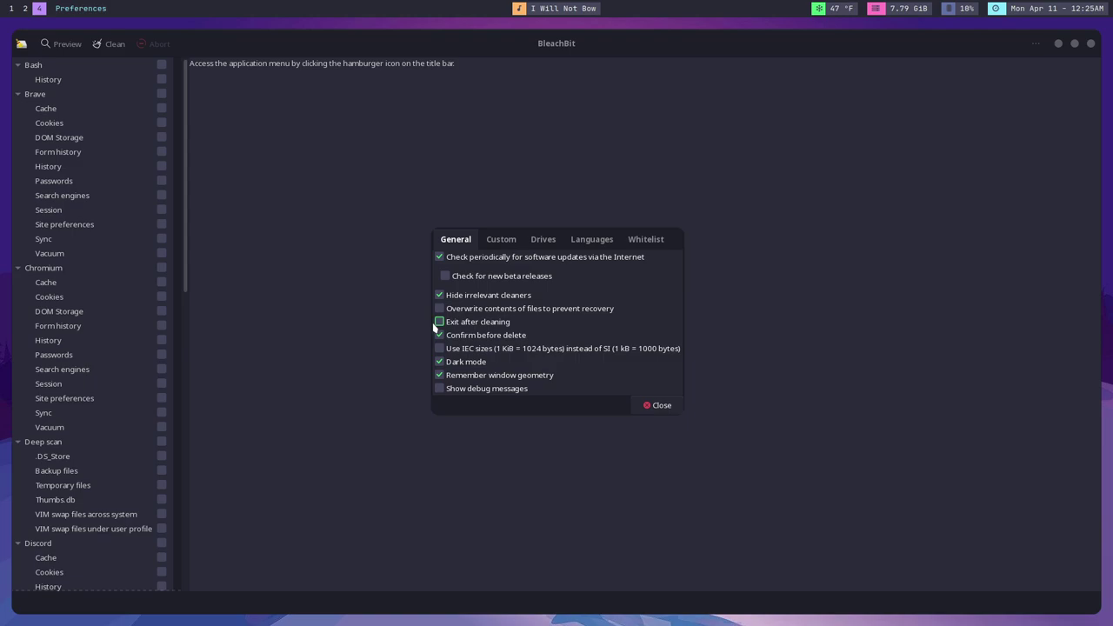
- Review BleachBit's Custom, Drives, Languages and Whitelist preference pages, then close Preferences
{"action": "left_click", "coordinate": [501, 239]}
{"action": "left_click", "coordinate": [544, 239]}
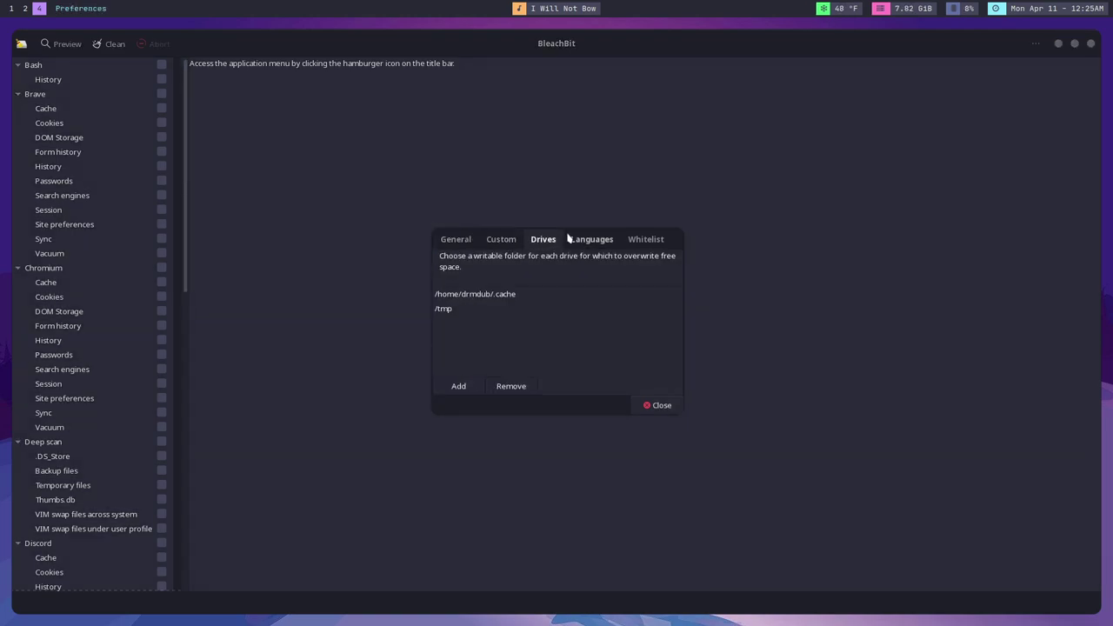
{"action": "left_click", "coordinate": [591, 240]}
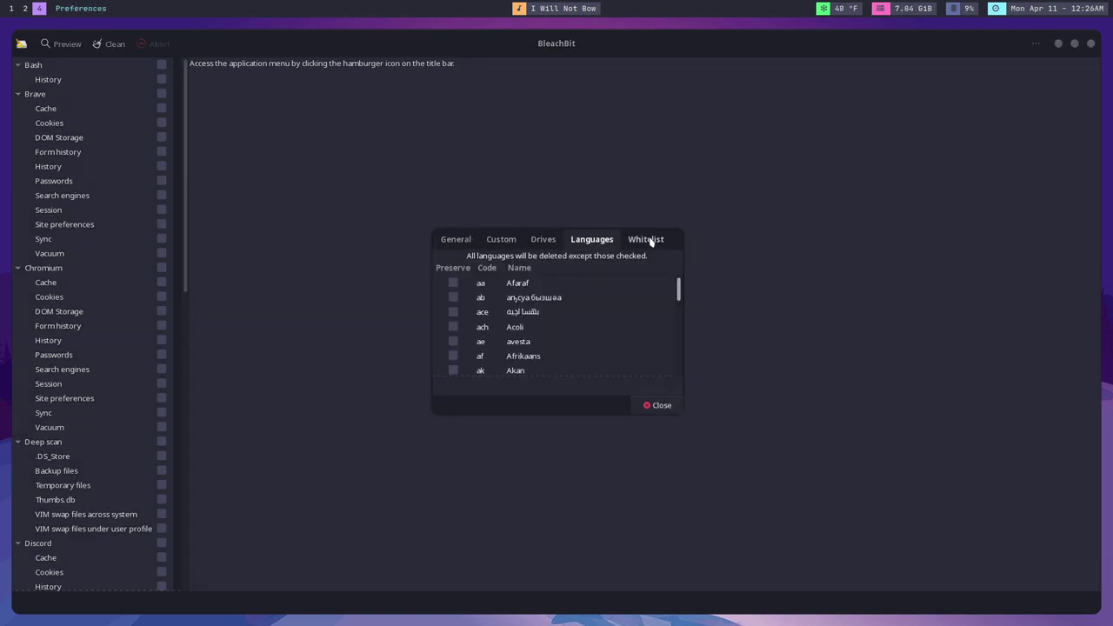
{"action": "left_click", "coordinate": [650, 240]}
{"action": "left_click", "coordinate": [663, 405]}
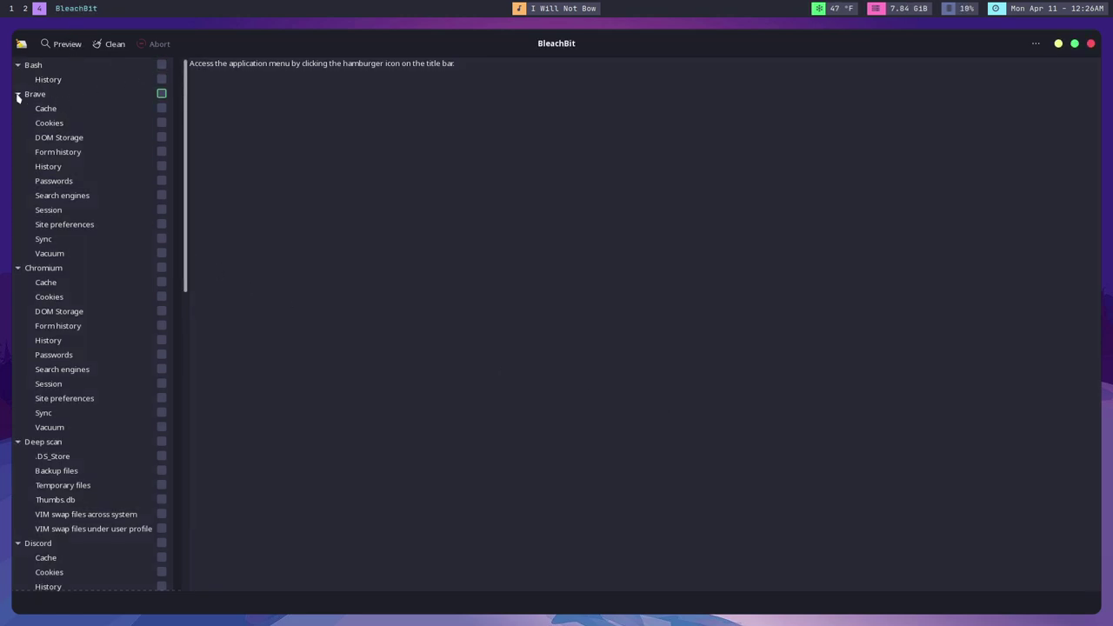
- Mark Brave and Chromium and accept the password warnings, then unmark both and collapse Chromium
{"action": "left_click", "coordinate": [162, 94]}
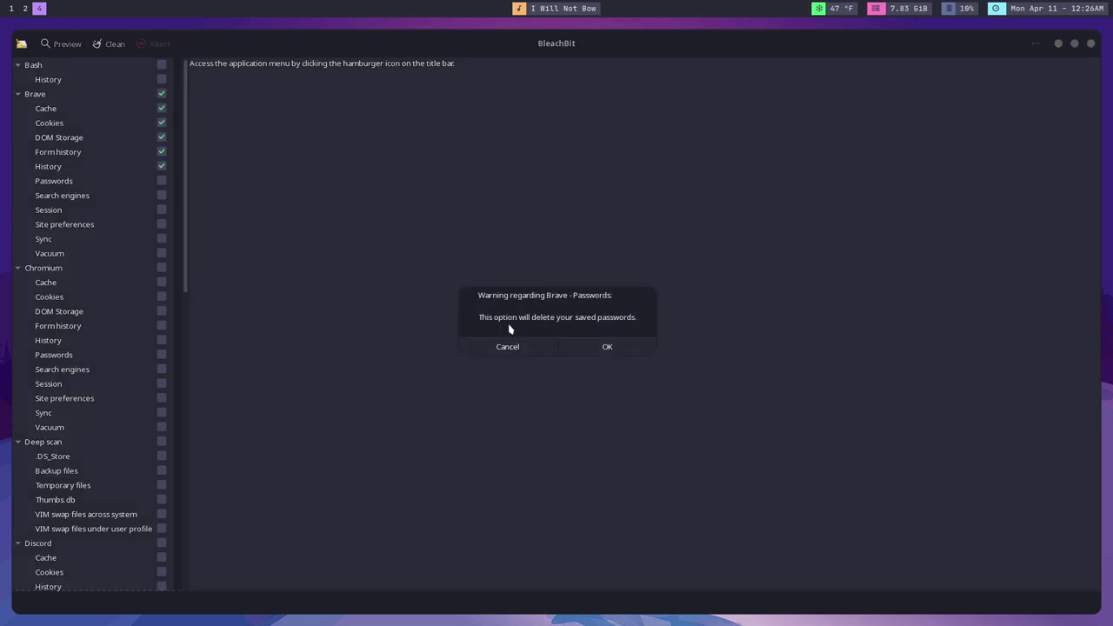
{"action": "left_click", "coordinate": [600, 347]}
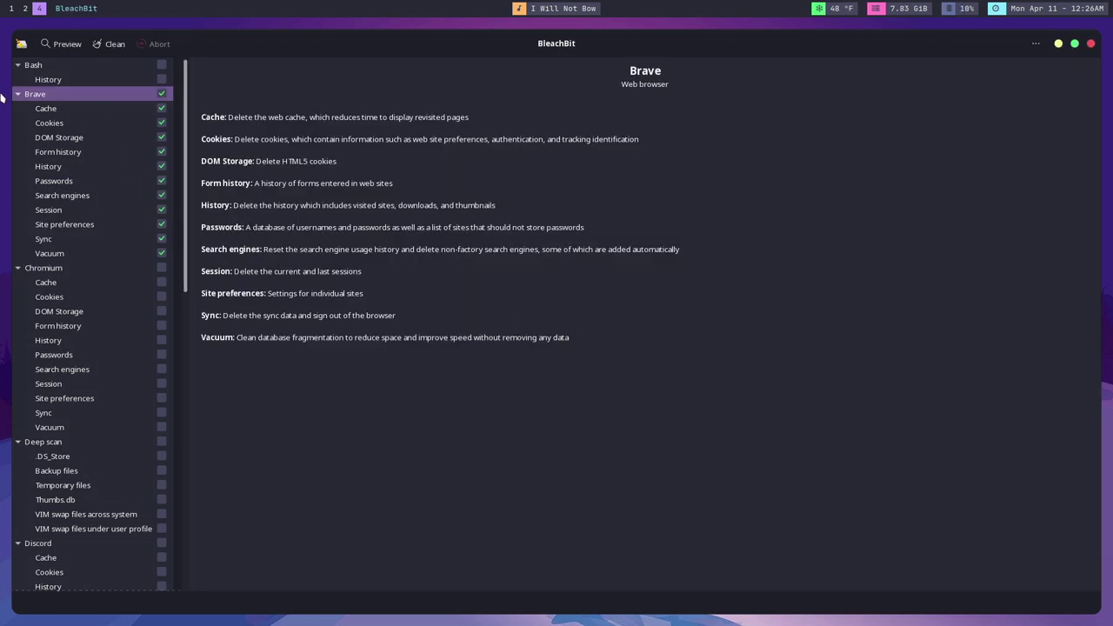
{"action": "left_click", "coordinate": [162, 94]}
{"action": "left_click", "coordinate": [162, 268]}
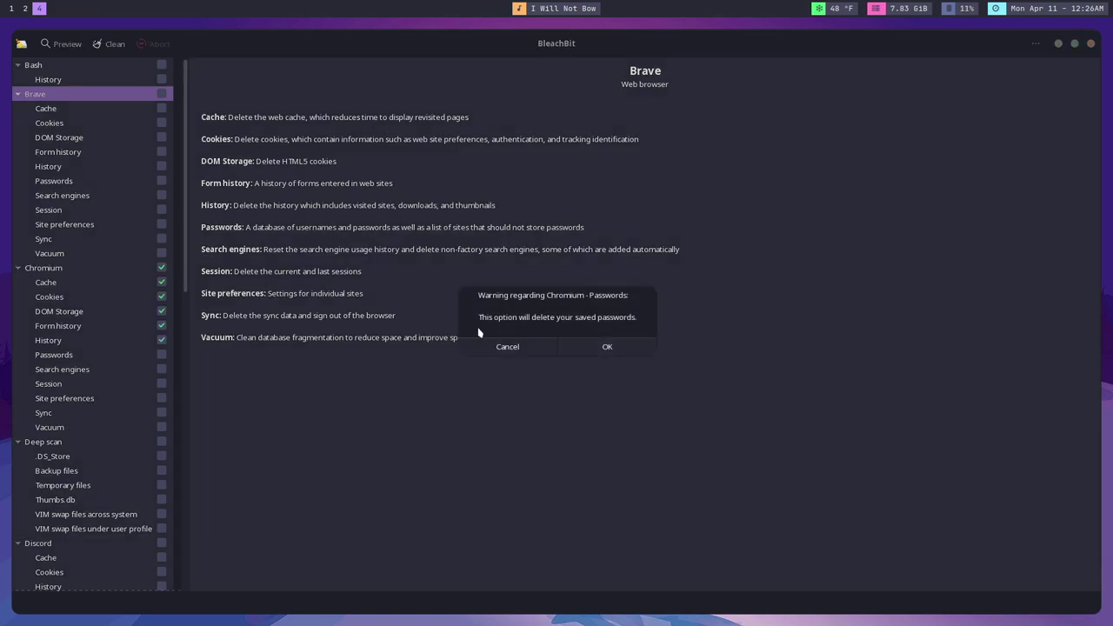
{"action": "left_click", "coordinate": [607, 346]}
{"action": "left_click", "coordinate": [162, 268]}
{"action": "left_click", "coordinate": [17, 267]}
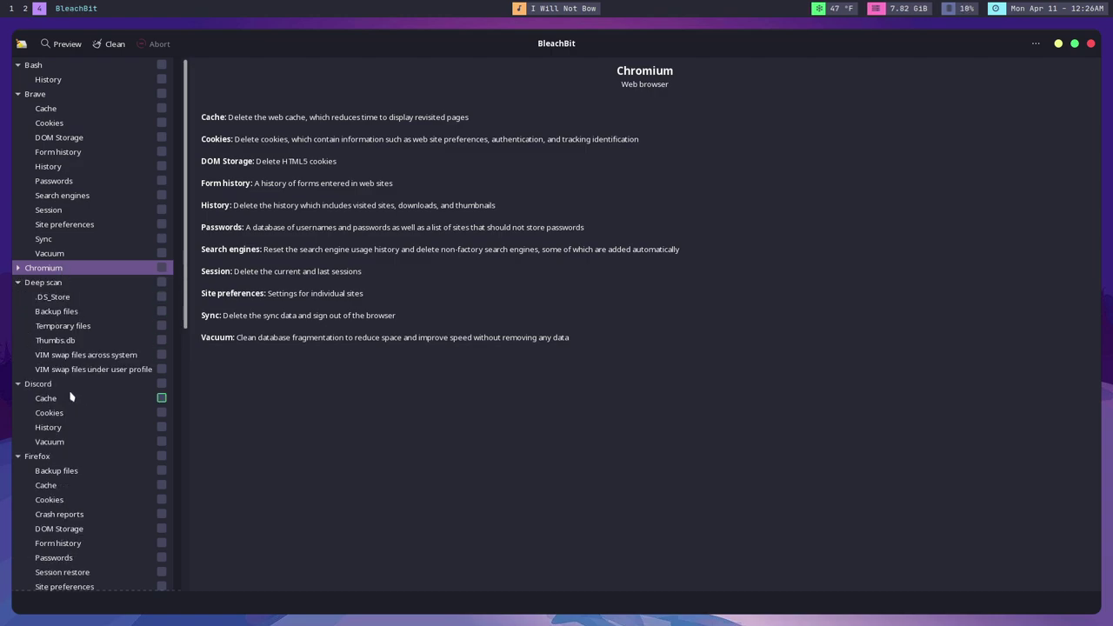
- Mark only LibreOffice's History cleaner and start the clean
{"action": "scroll", "coordinate": [70, 382], "scroll_direction": "down", "scroll_amount": 2}
{"action": "scroll", "coordinate": [71, 339], "scroll_direction": "down", "scroll_amount": 3}
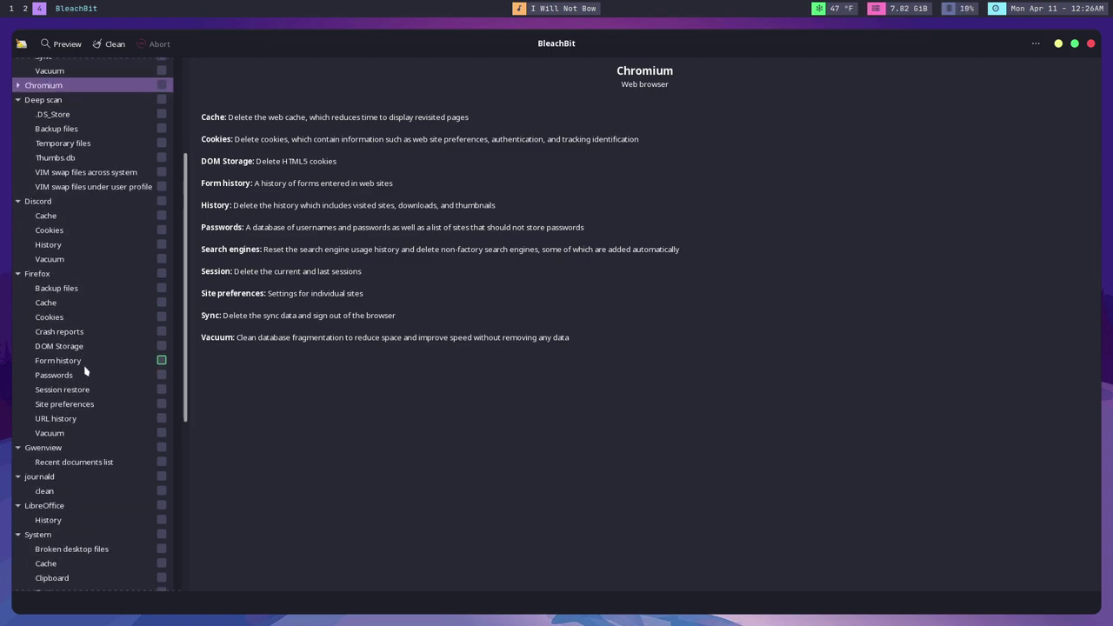
{"action": "scroll", "coordinate": [87, 409], "scroll_direction": "down", "scroll_amount": 3}
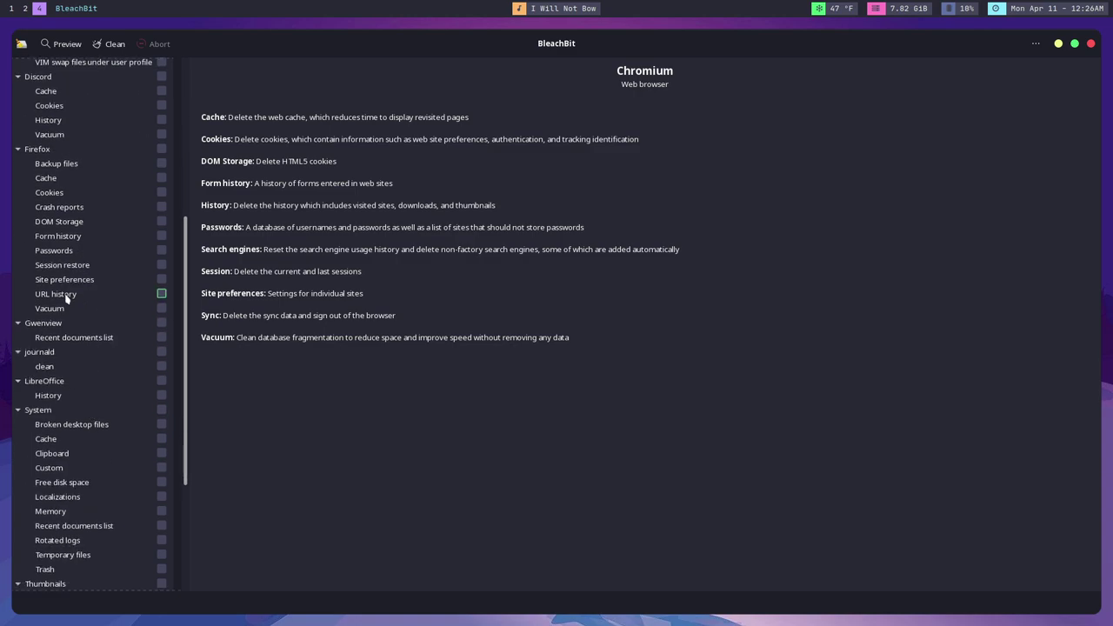
{"action": "left_click", "coordinate": [162, 381]}
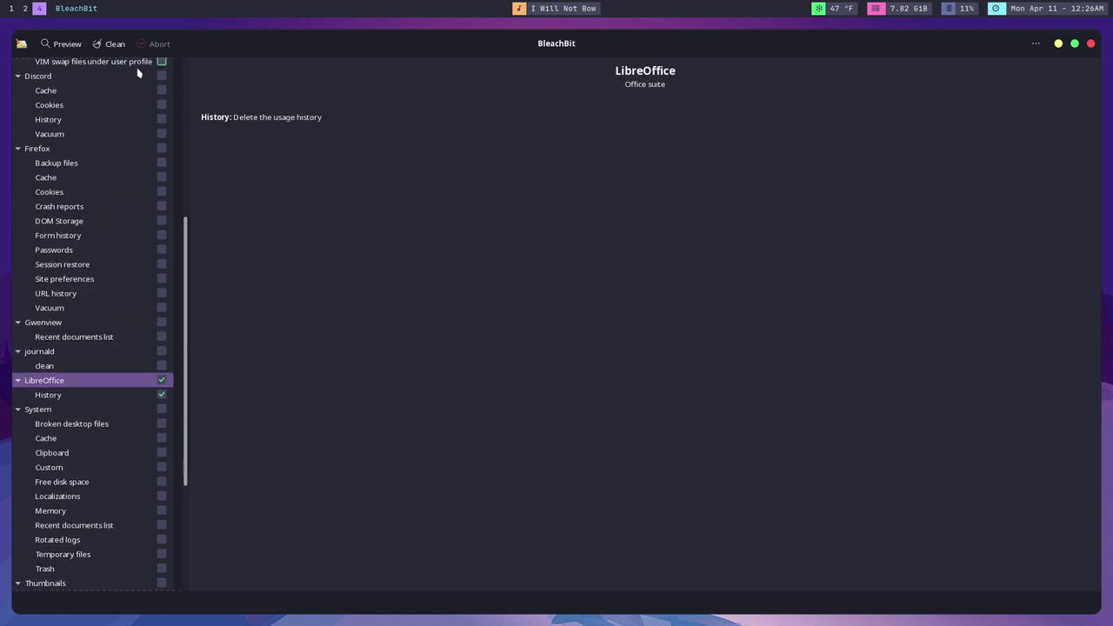
{"action": "left_click", "coordinate": [111, 44]}
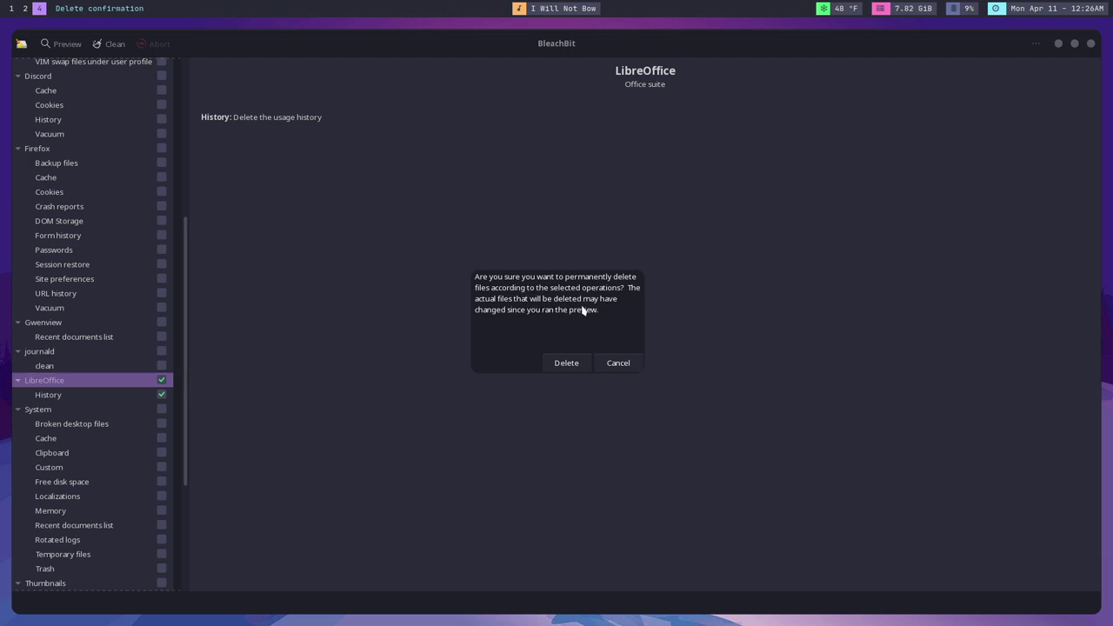
- Confirm deleting LibreOffice's history (213kB) and look over the results
{"action": "left_click", "coordinate": [574, 363]}
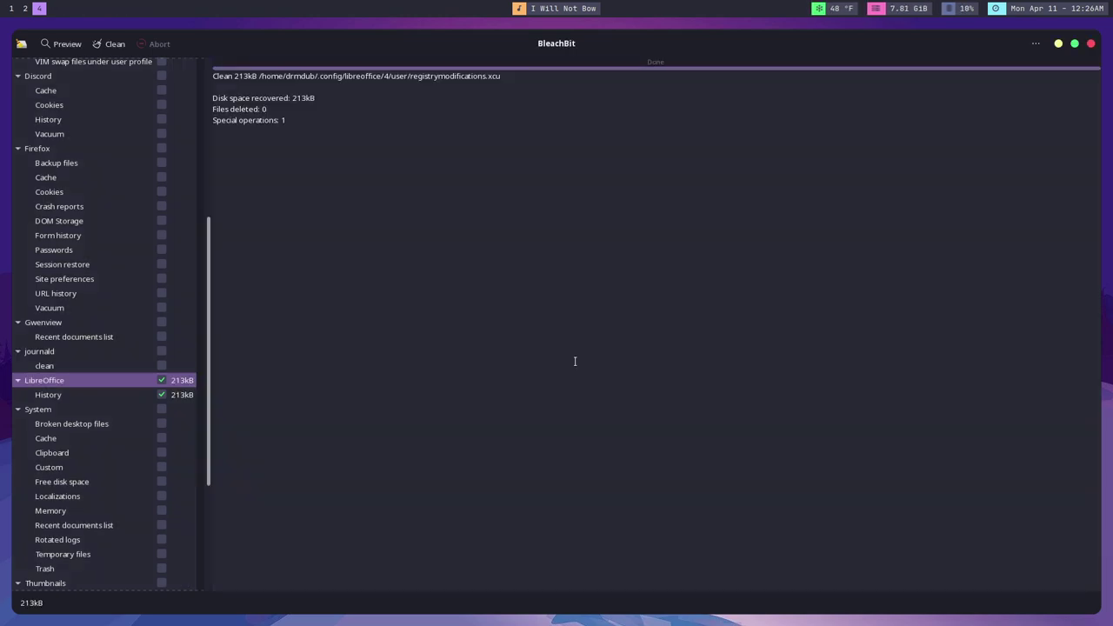
{"action": "mouse_move", "coordinate": [289, 104]}
{"action": "left_mouse_down"}
{"action": "mouse_move", "coordinate": [318, 109]}
{"action": "mouse_move", "coordinate": [287, 108]}
{"action": "left_mouse_up"}
{"action": "scroll", "coordinate": [142, 413], "scroll_direction": "down", "scroll_amount": 5}
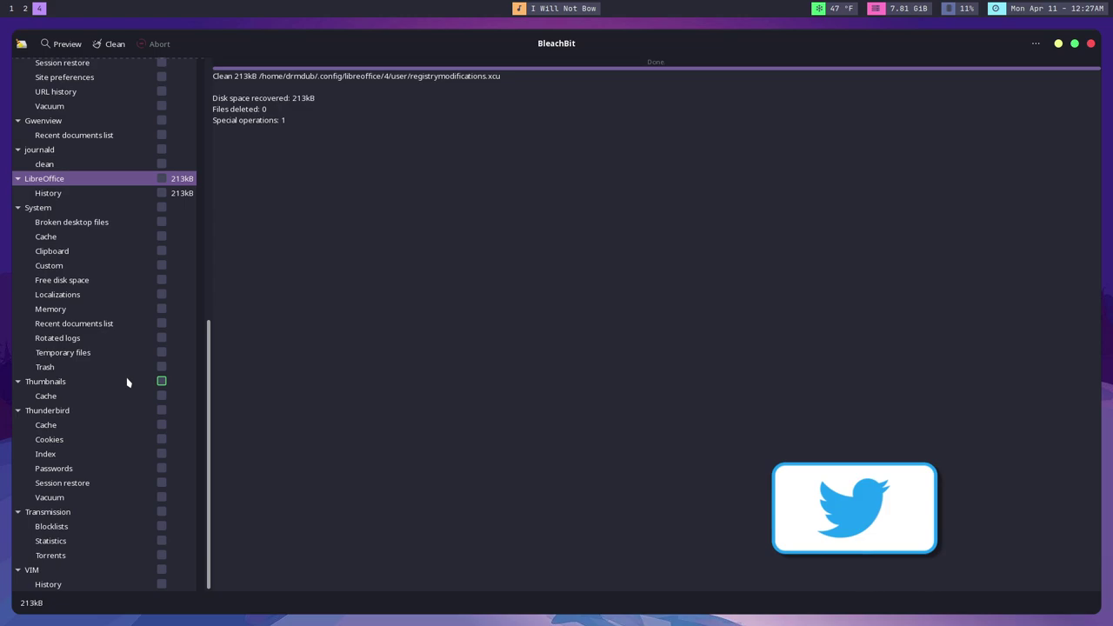
{"action": "scroll", "coordinate": [127, 385], "scroll_direction": "up", "scroll_amount": 5}
{"action": "scroll", "coordinate": [130, 379], "scroll_direction": "up", "scroll_amount": 6}
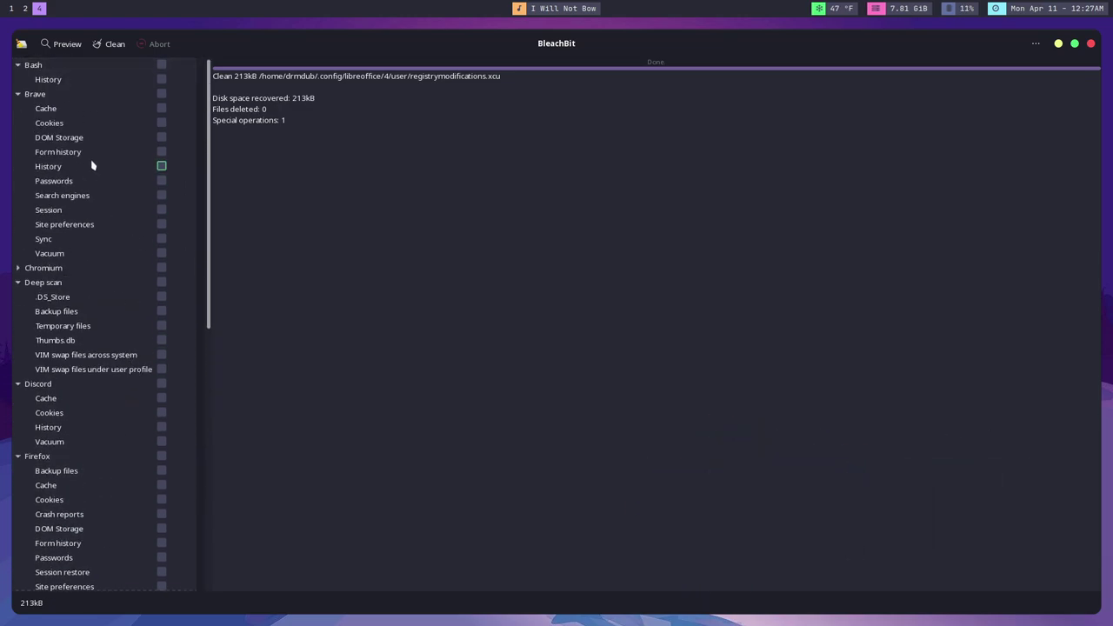
{"action": "left_click_drag", "start_coordinate": [213, 195], "coordinate": [209, 365]}
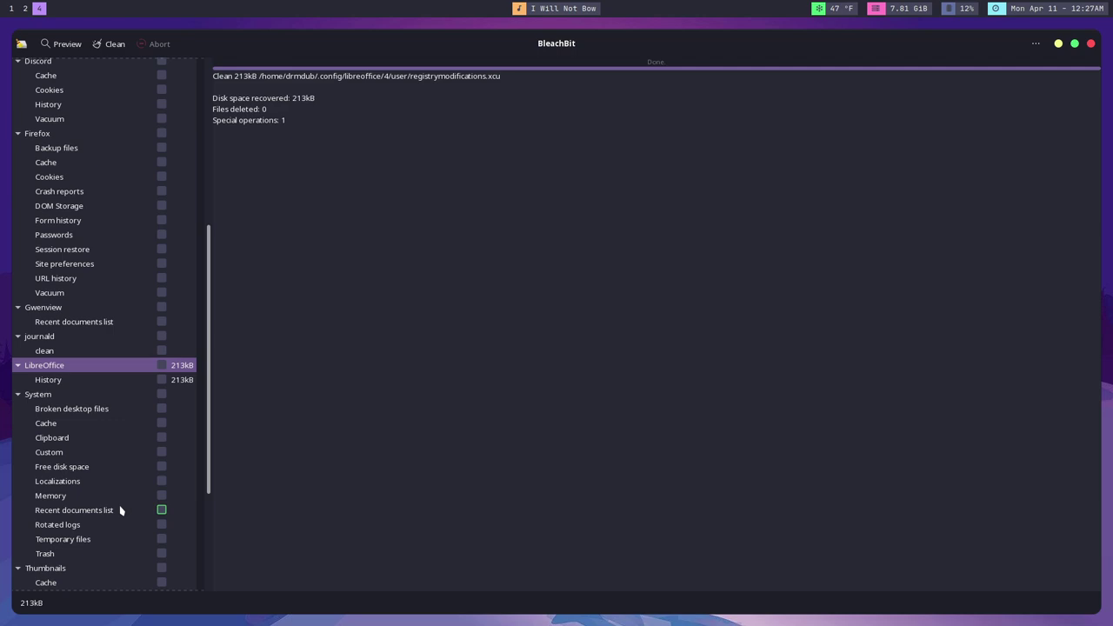
- Preview and clean System Trash and Temporary files, deleting 17 files and recovering 154MB
{"action": "left_click", "coordinate": [161, 553]}
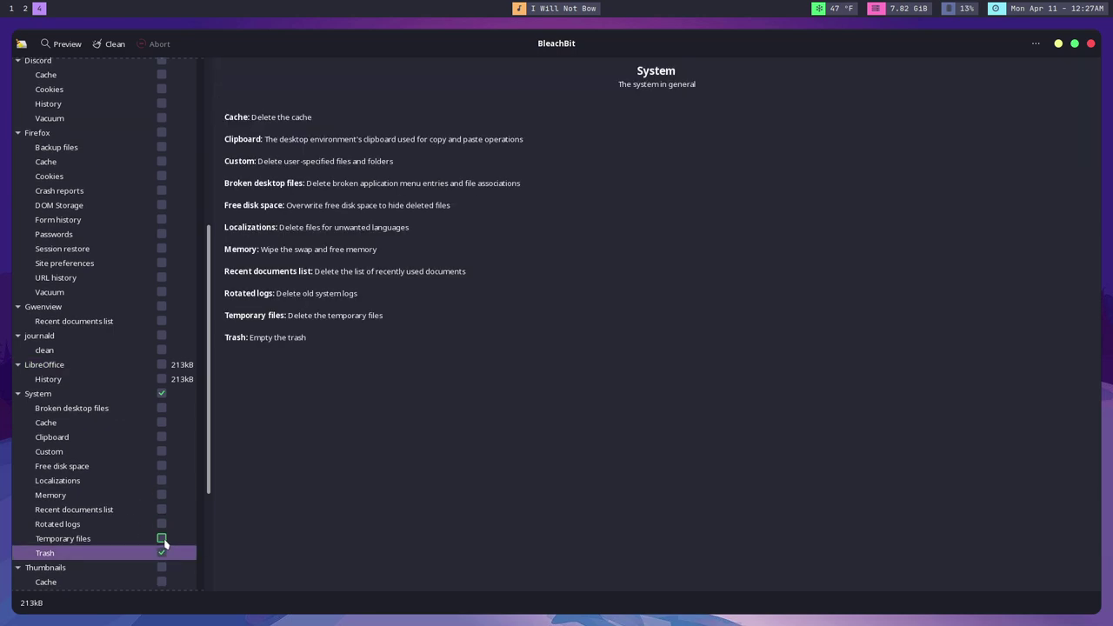
{"action": "left_click", "coordinate": [161, 539]}
{"action": "left_click", "coordinate": [61, 43]}
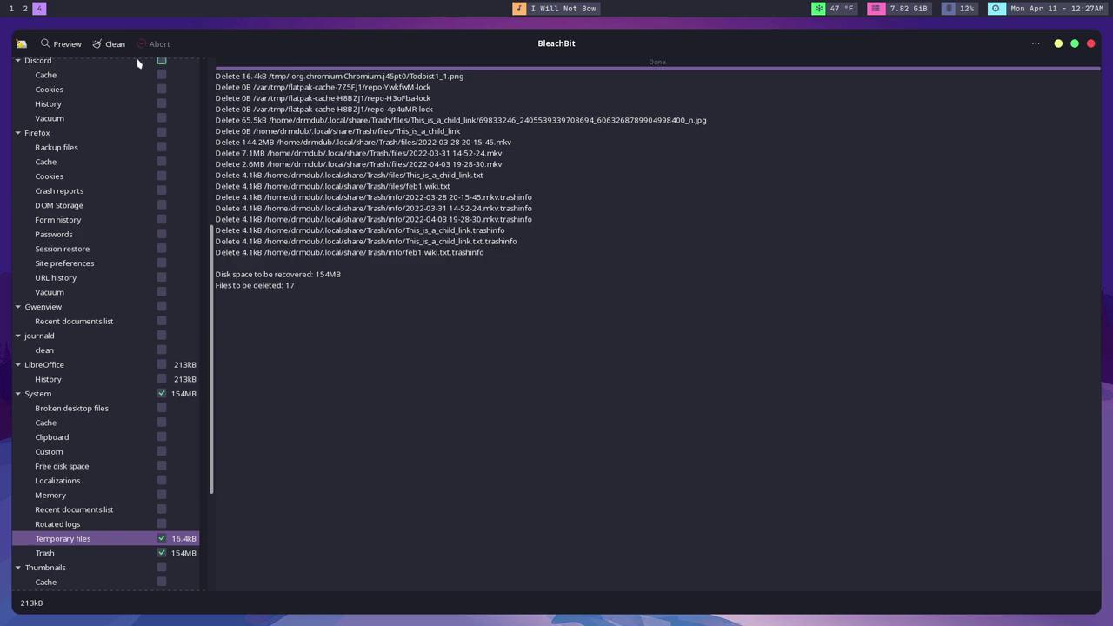
{"action": "left_click", "coordinate": [114, 44]}
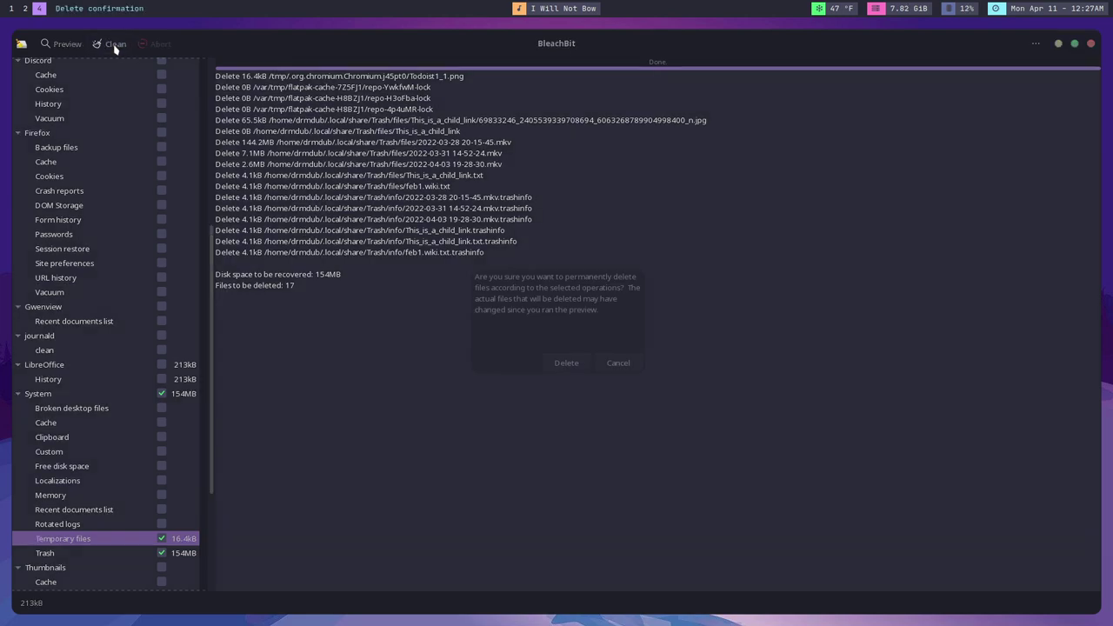
{"action": "left_click", "coordinate": [566, 366]}
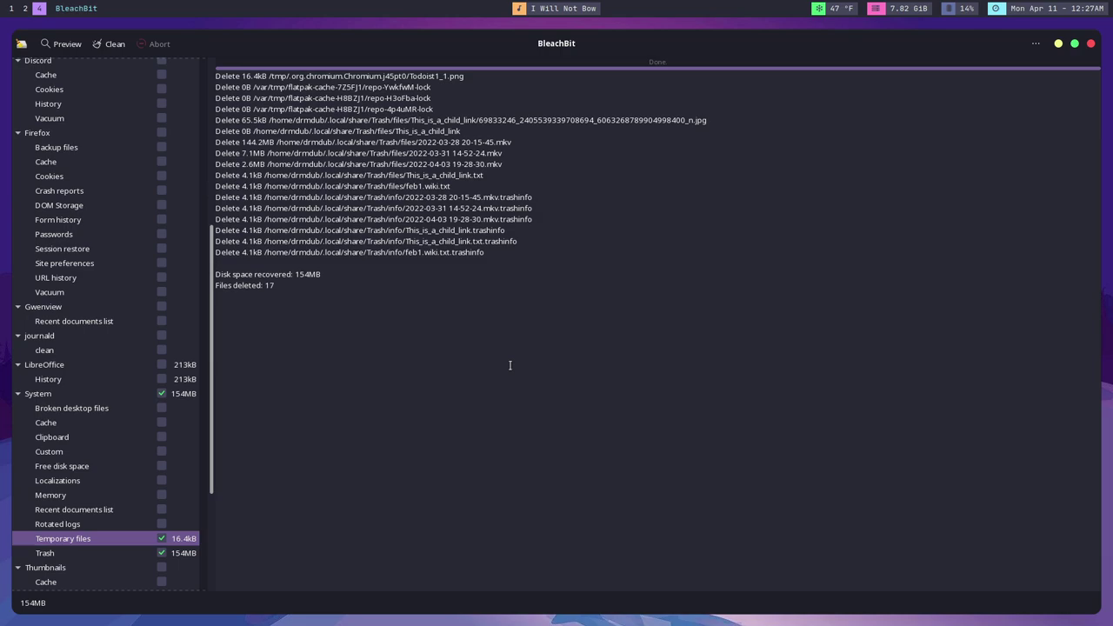
- Re-run the preview showing 0B and 0 files, then browse every Preferences tab and close it
{"action": "left_click", "coordinate": [57, 44]}
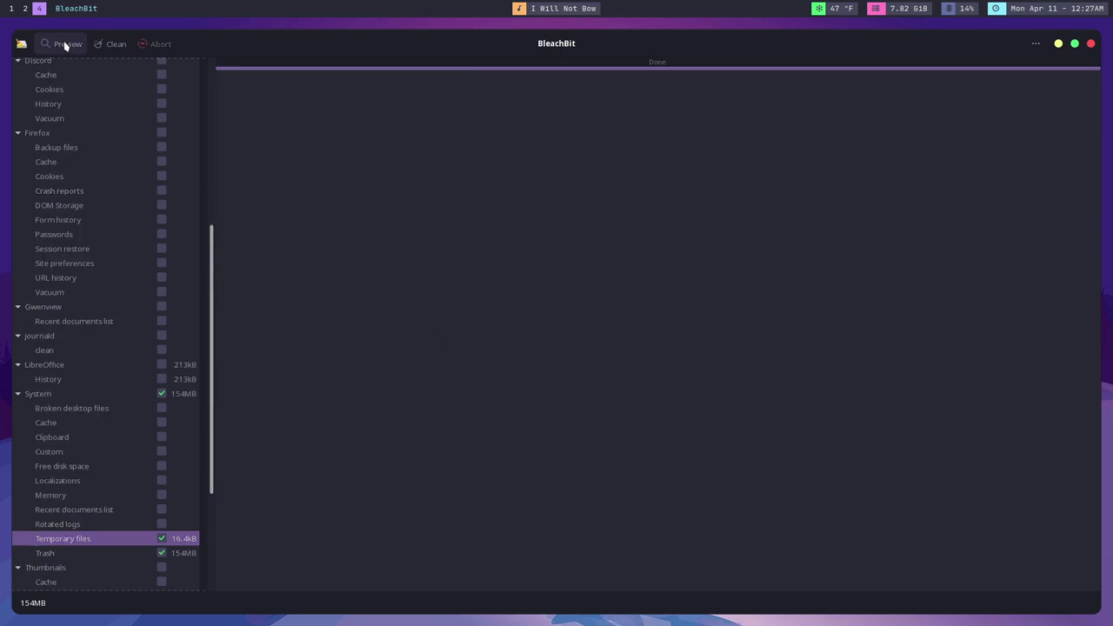
{"action": "left_click", "coordinate": [1034, 43]}
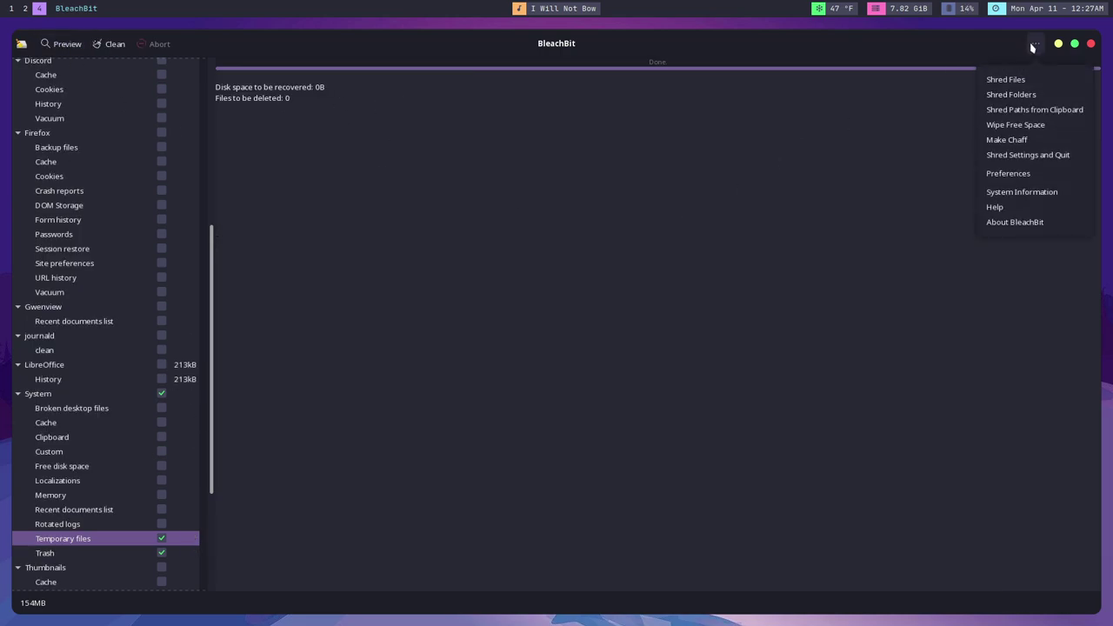
{"action": "left_click", "coordinate": [1014, 174]}
{"action": "left_click", "coordinate": [514, 241]}
{"action": "left_click", "coordinate": [544, 239]}
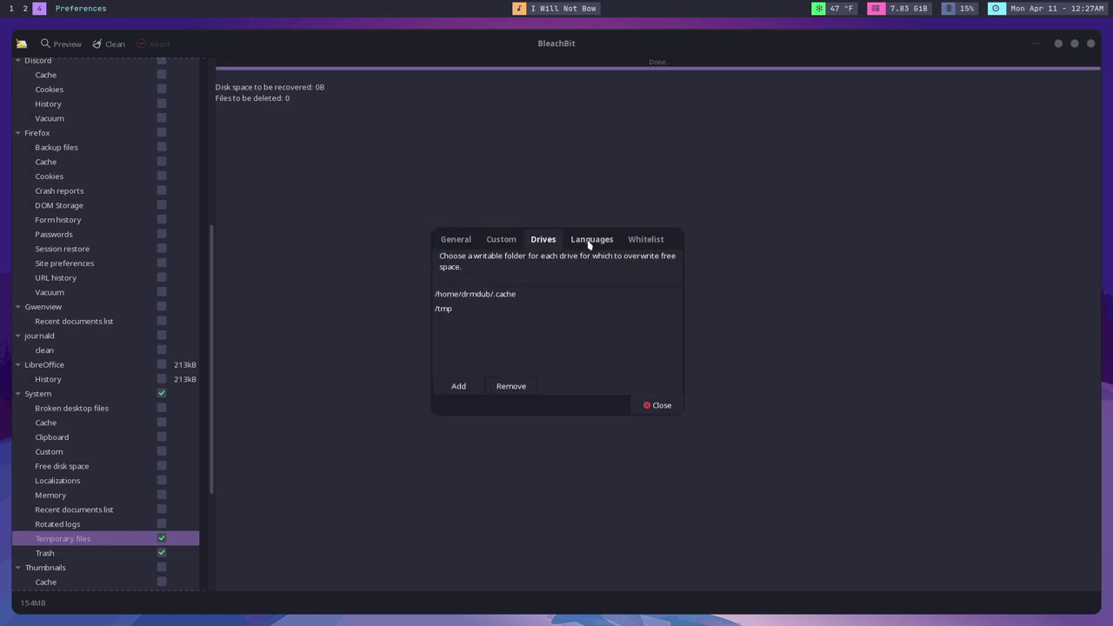
{"action": "left_click", "coordinate": [591, 240]}
{"action": "left_click", "coordinate": [645, 240]}
{"action": "left_click", "coordinate": [452, 240]}
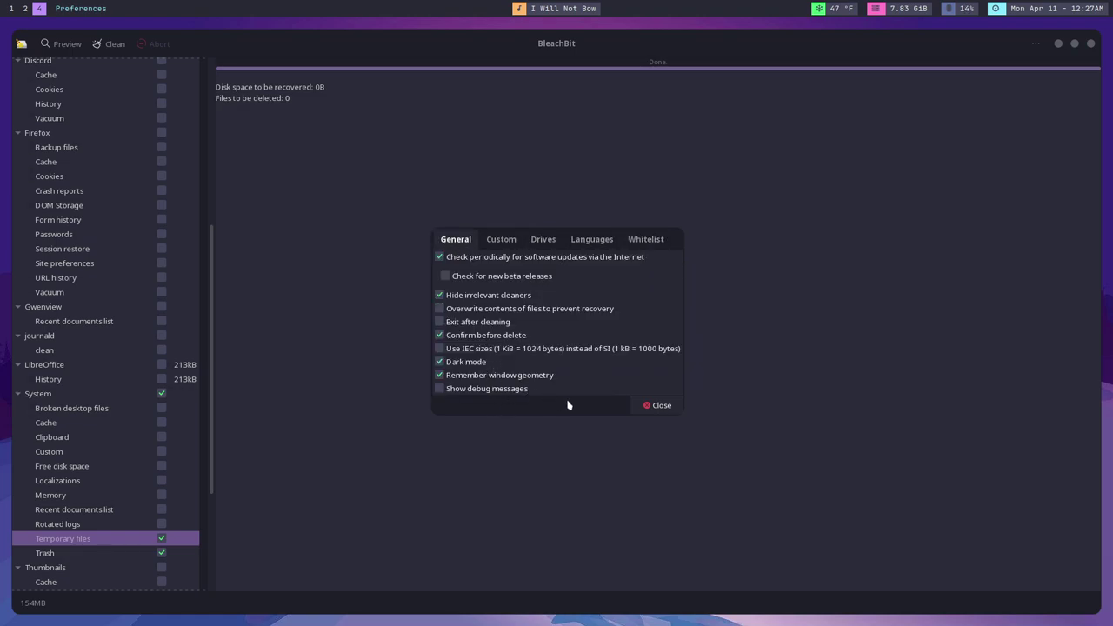
{"action": "left_click", "coordinate": [655, 405]}
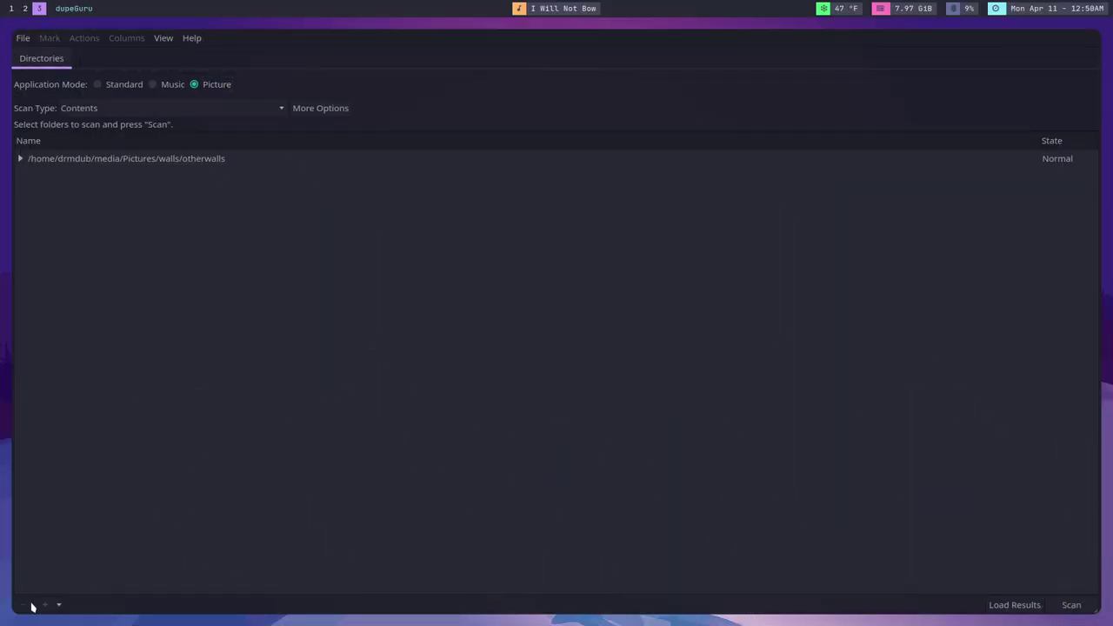
- Clear dupeGuru's folder list, add the otherwalls folder, then remove it again
{"action": "left_click", "coordinate": [47, 607]}
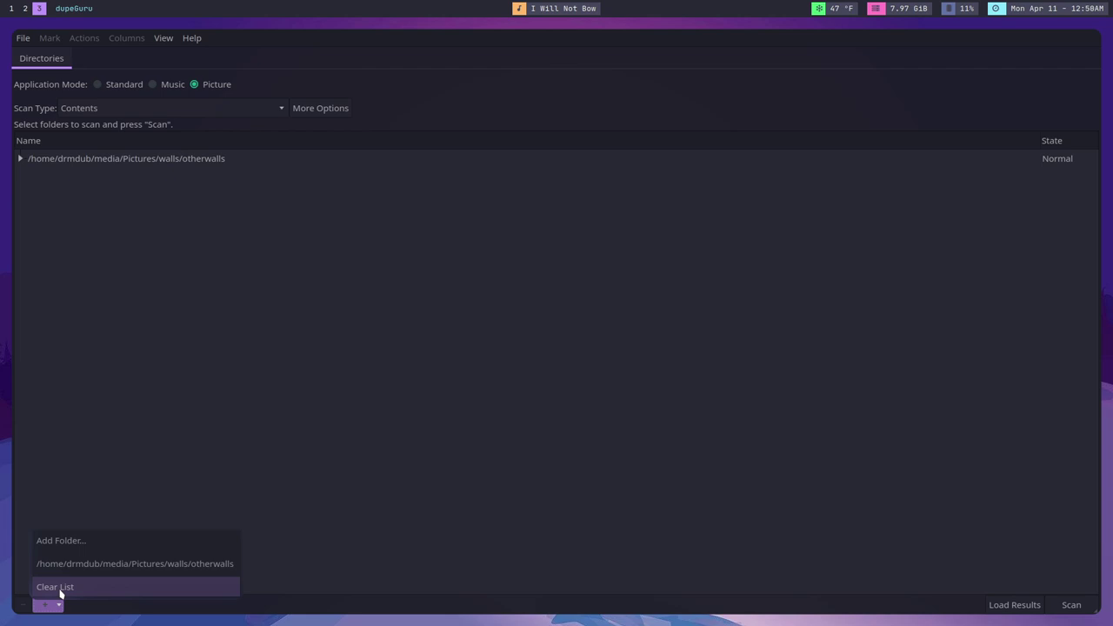
{"action": "left_click", "coordinate": [58, 590]}
{"action": "left_click", "coordinate": [42, 604]}
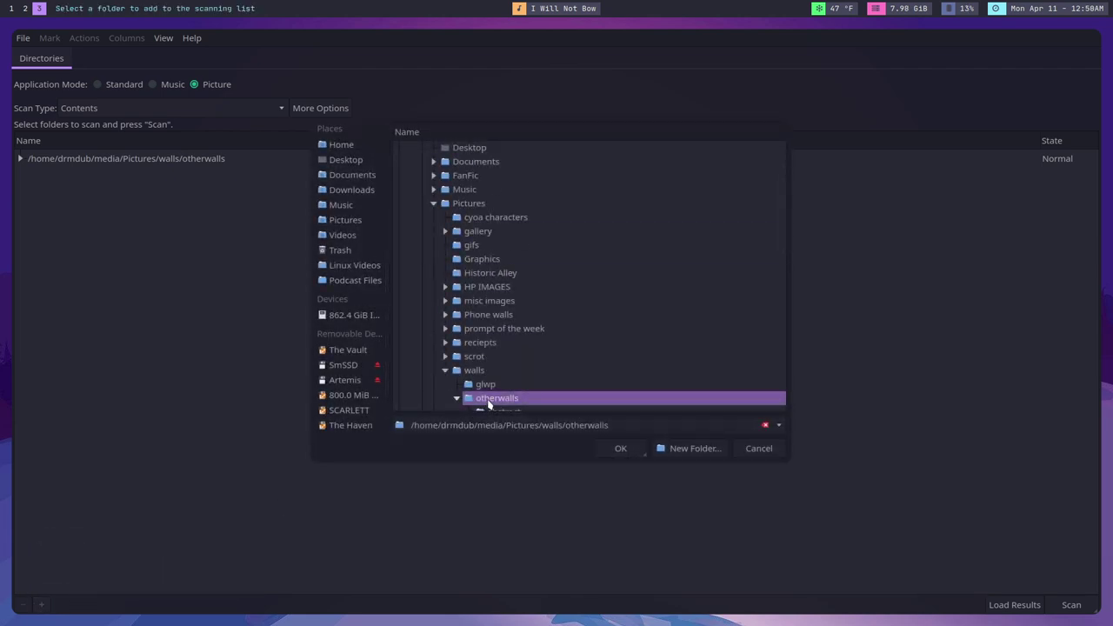
{"action": "left_click", "coordinate": [620, 448]}
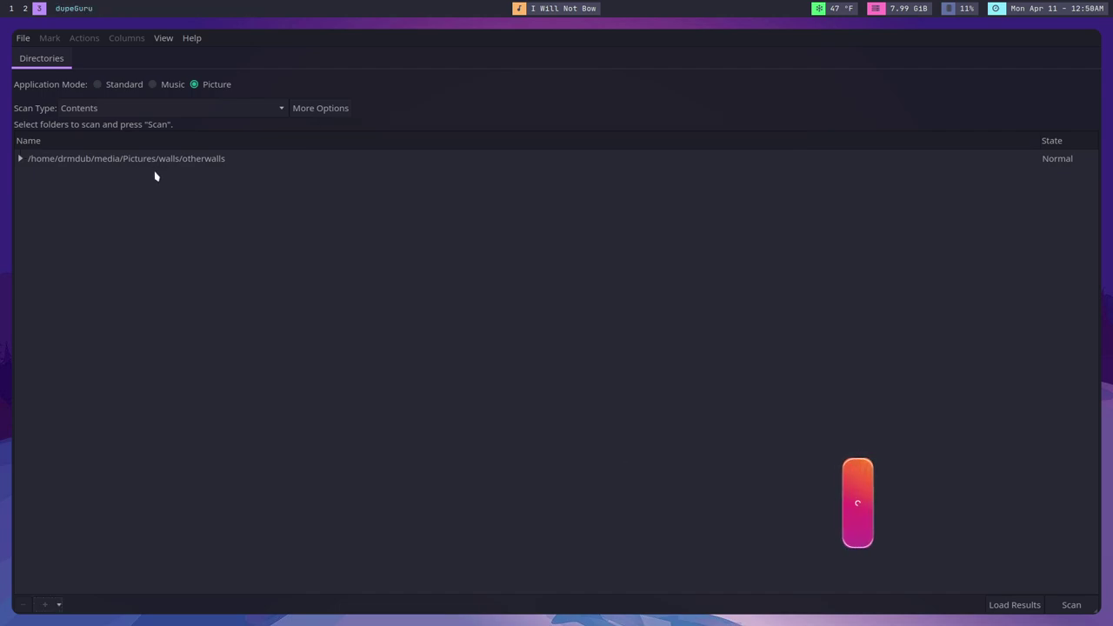
{"action": "left_click", "coordinate": [122, 162]}
{"action": "left_click", "coordinate": [20, 603]}
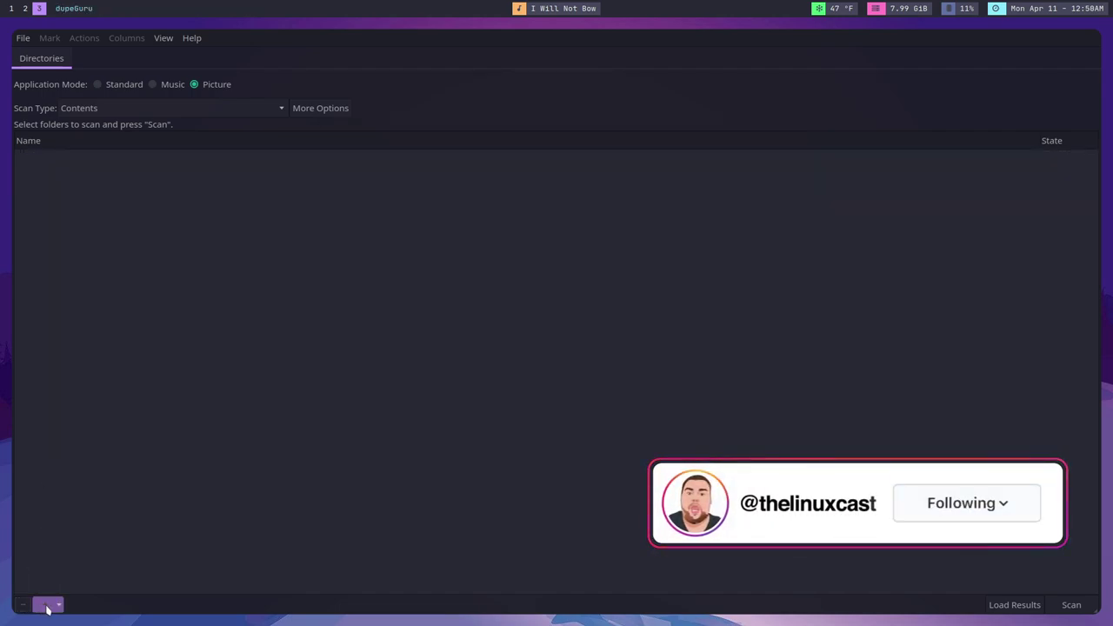
- Re-add otherwalls and run a Picture-mode scan, discarding the unsaved earlier results
{"action": "left_click", "coordinate": [48, 606]}
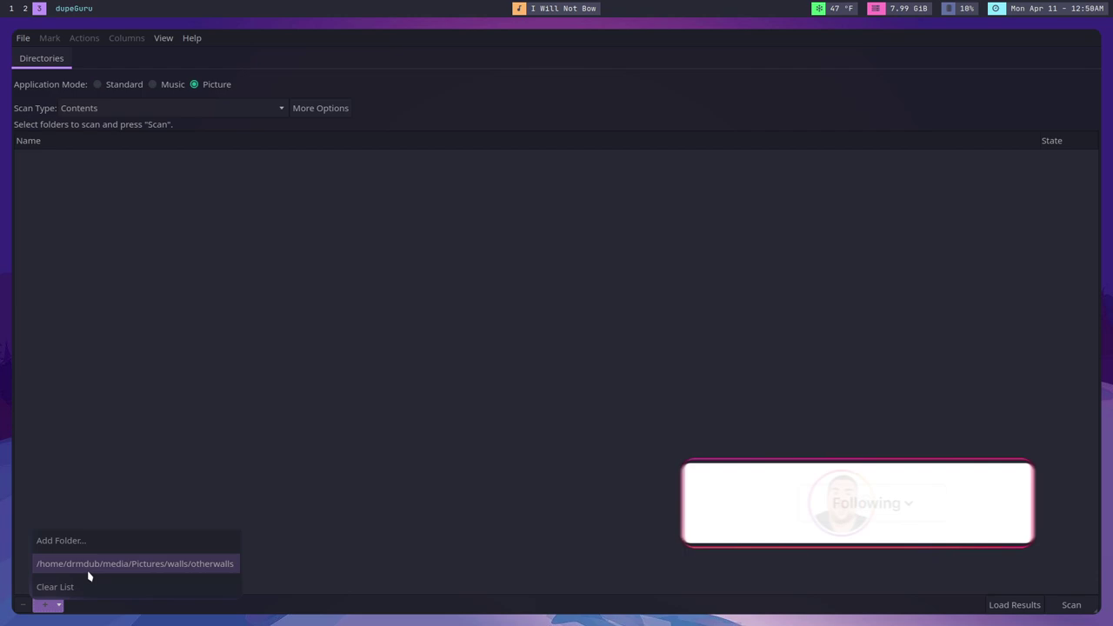
{"action": "left_click", "coordinate": [91, 542]}
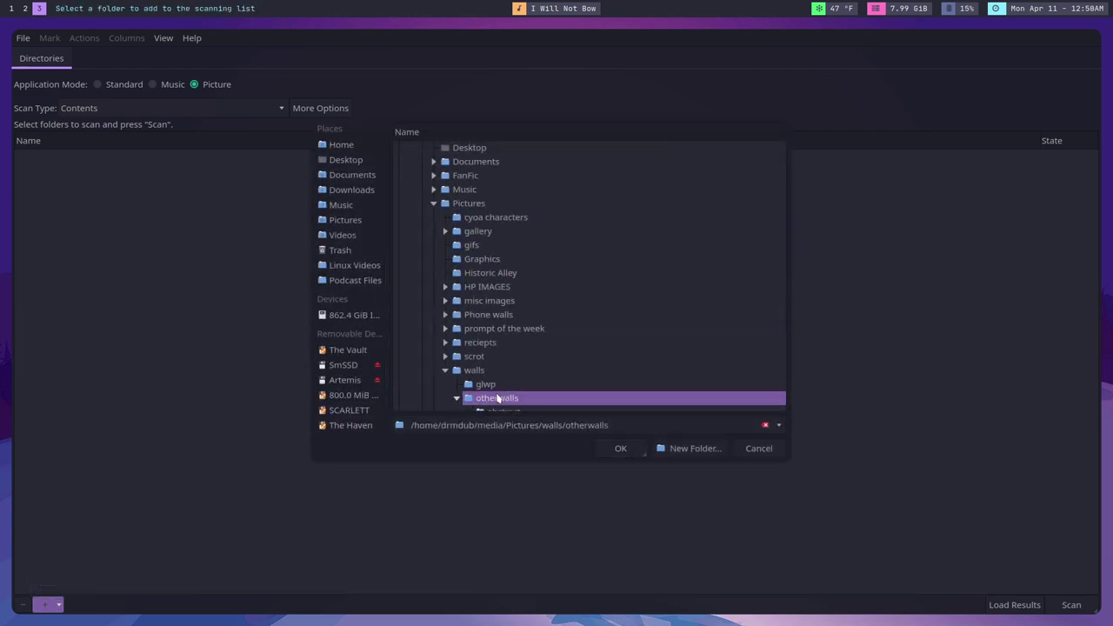
{"action": "left_click", "coordinate": [622, 451]}
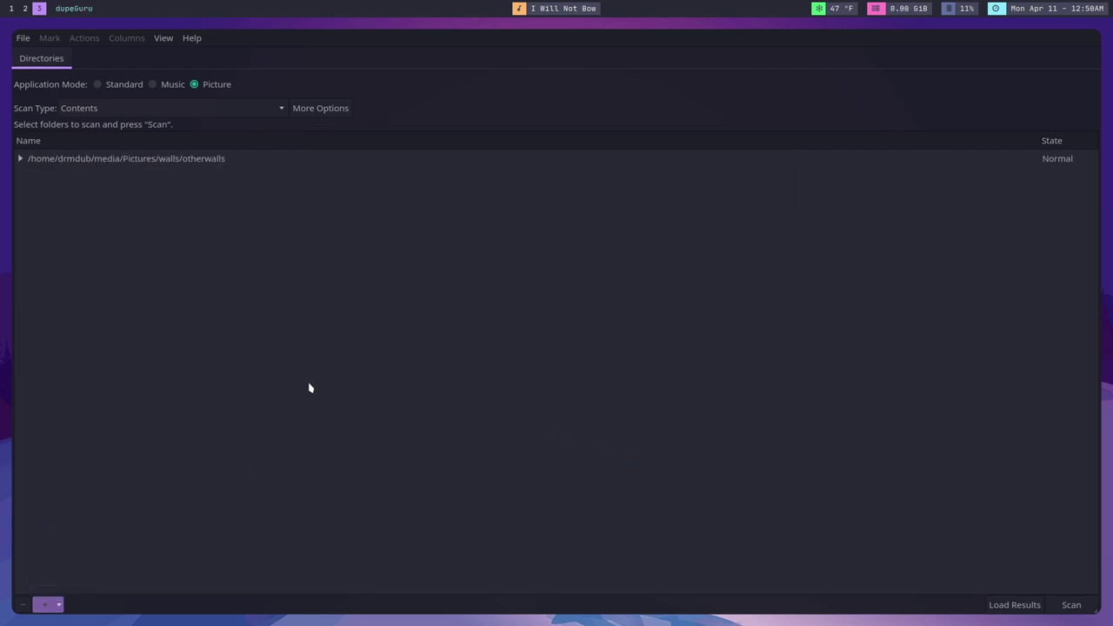
{"action": "left_click", "coordinate": [194, 85]}
{"action": "left_click", "coordinate": [1074, 605]}
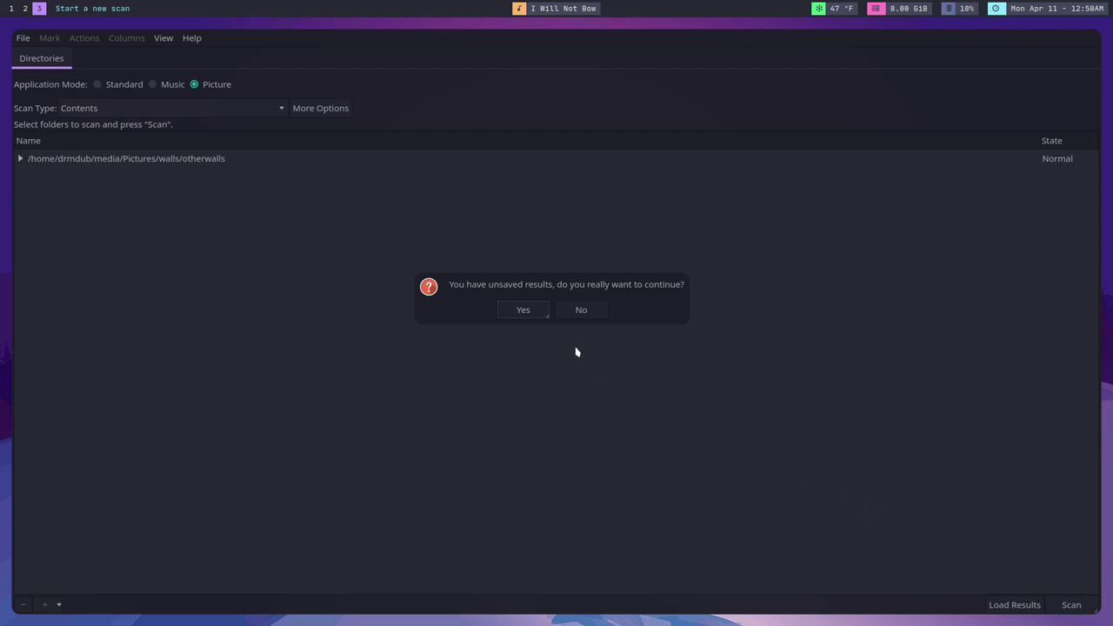
{"action": "left_click", "coordinate": [521, 311]}
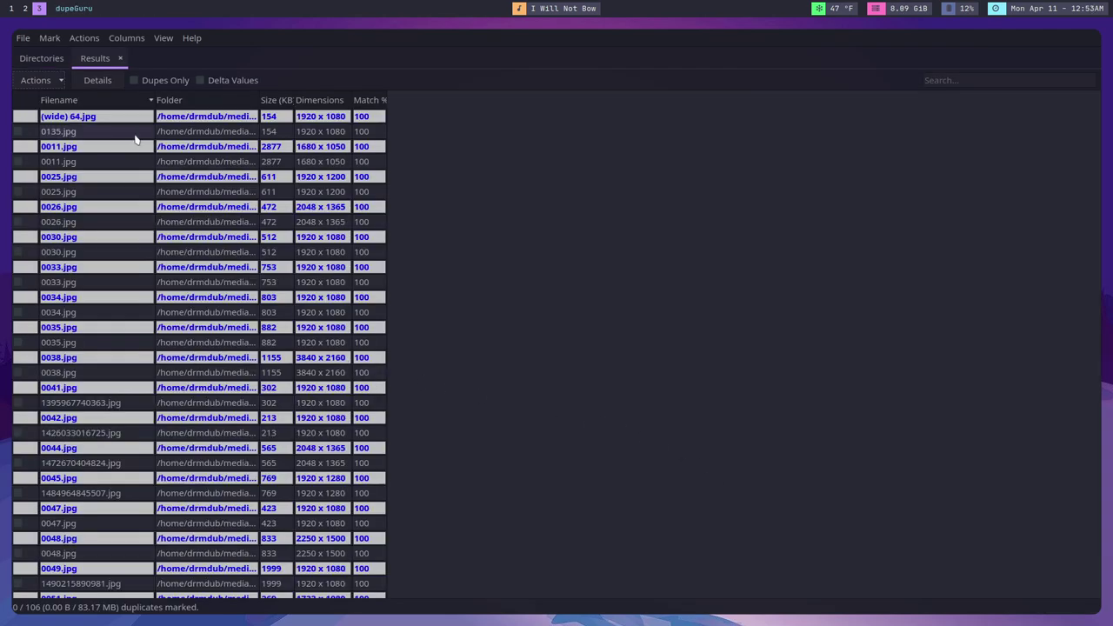
- Widen the Match % column and cancel Move Marked to… for the marked 0011.jpg duplicate
{"action": "left_click", "coordinate": [50, 119]}
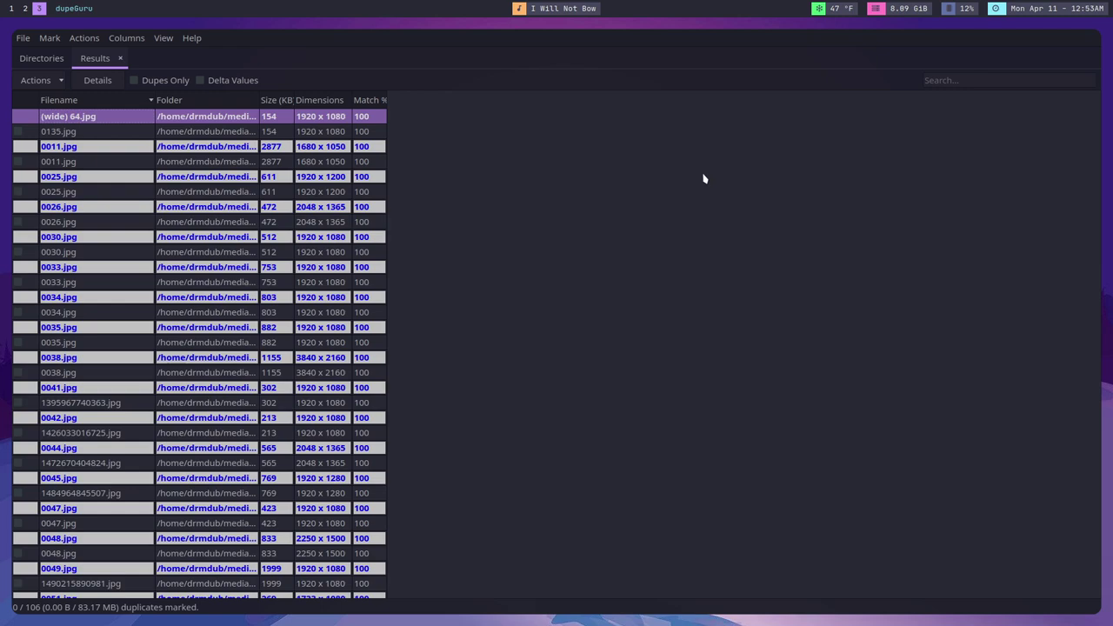
{"action": "left_click", "coordinate": [72, 135]}
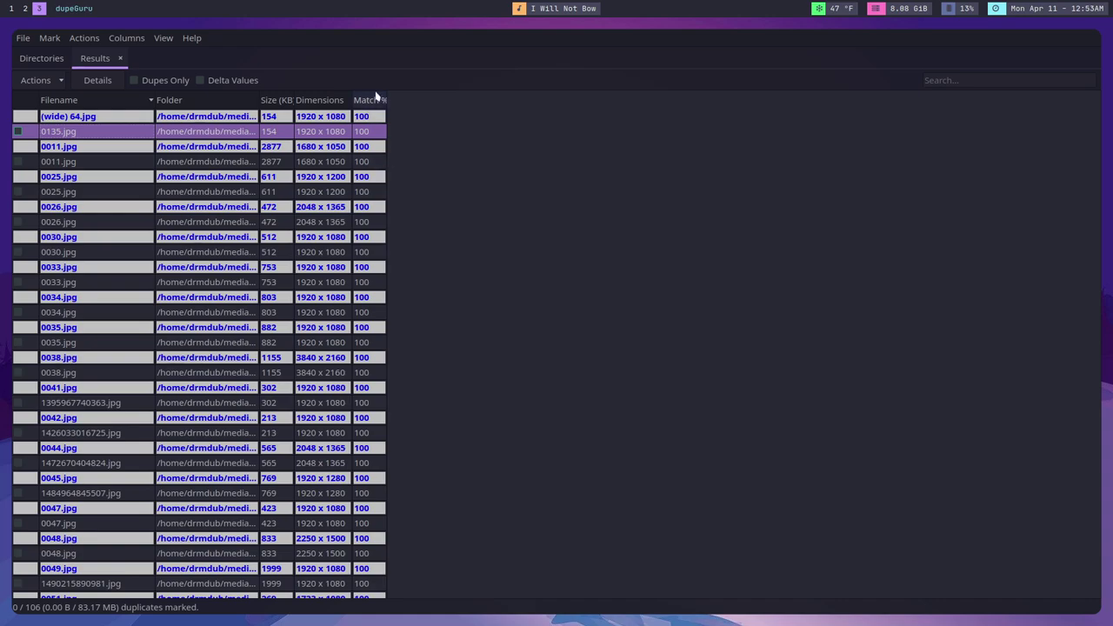
{"action": "left_click_drag", "start_coordinate": [384, 93], "coordinate": [522, 104]}
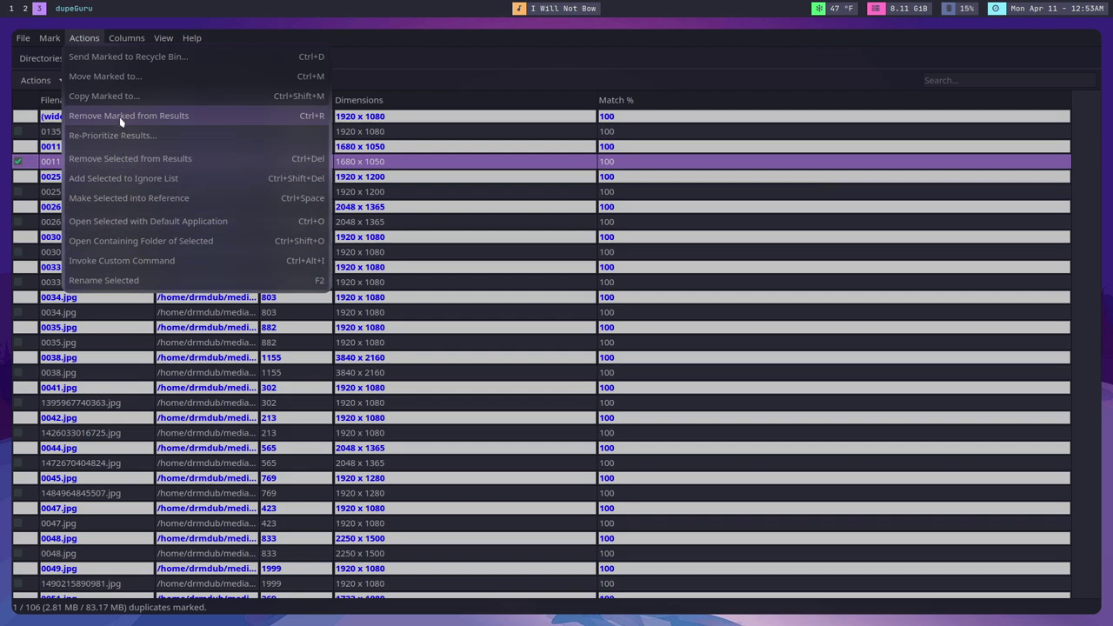
{"action": "left_click", "coordinate": [124, 80]}
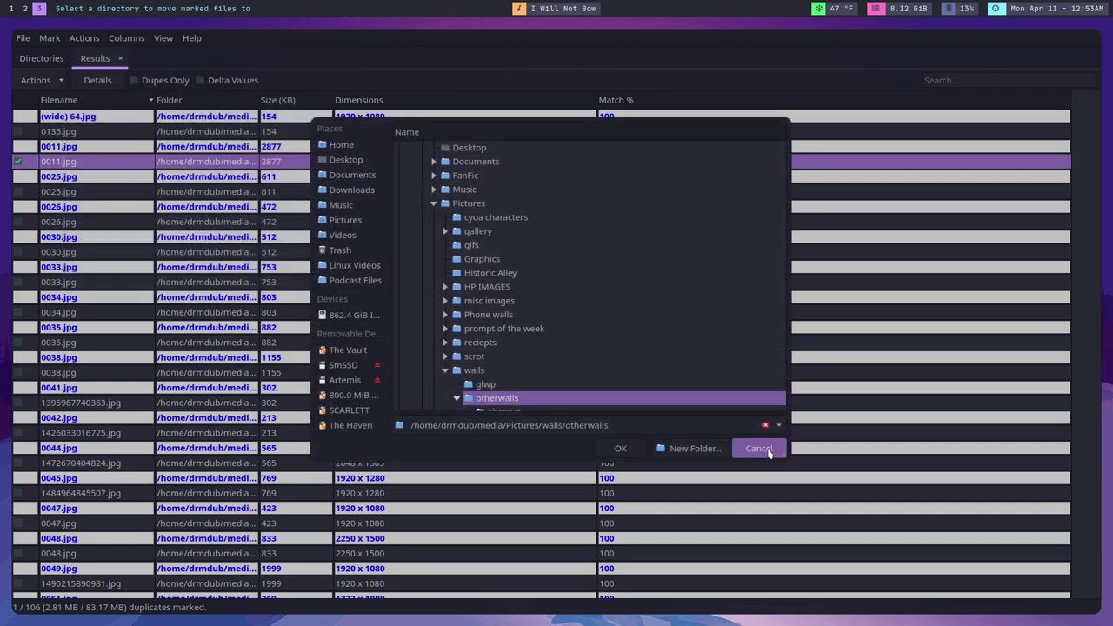
{"action": "left_click", "coordinate": [763, 449]}
{"action": "left_click", "coordinate": [82, 41]}
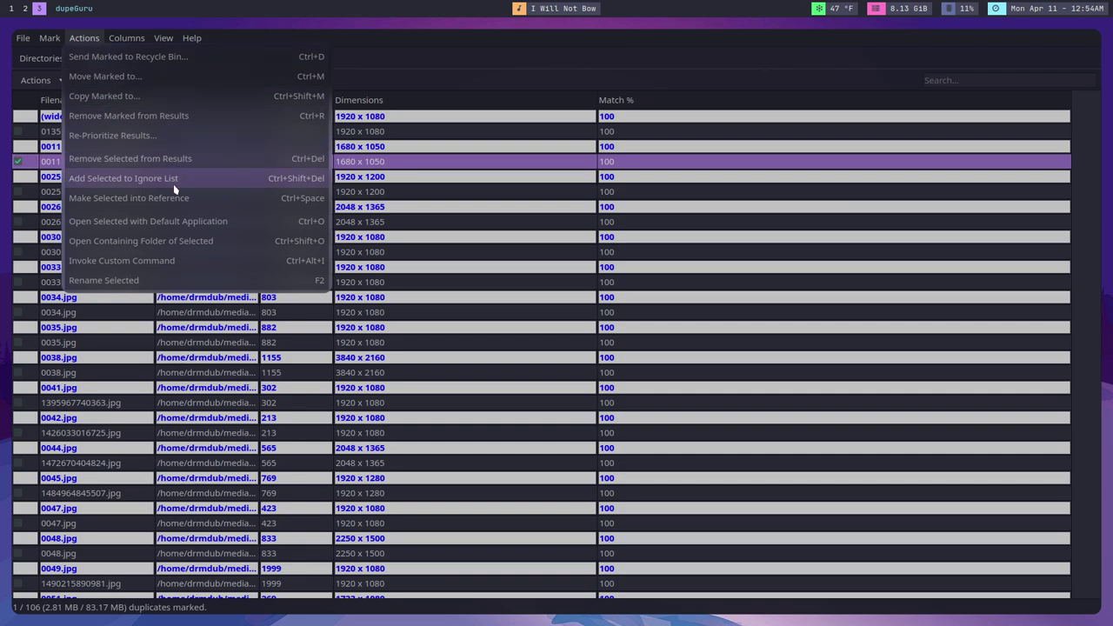
{"action": "left_click", "coordinate": [457, 39]}
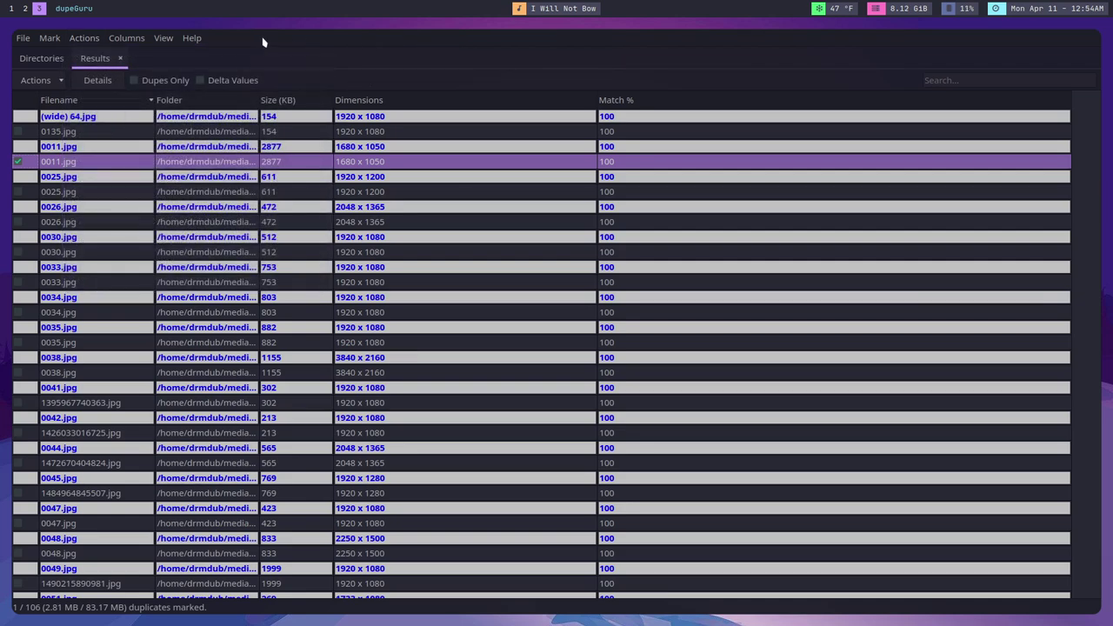
- Untick the 0011.jpg duplicate so 0 of 106 duplicates are marked
{"action": "left_click", "coordinate": [50, 39]}
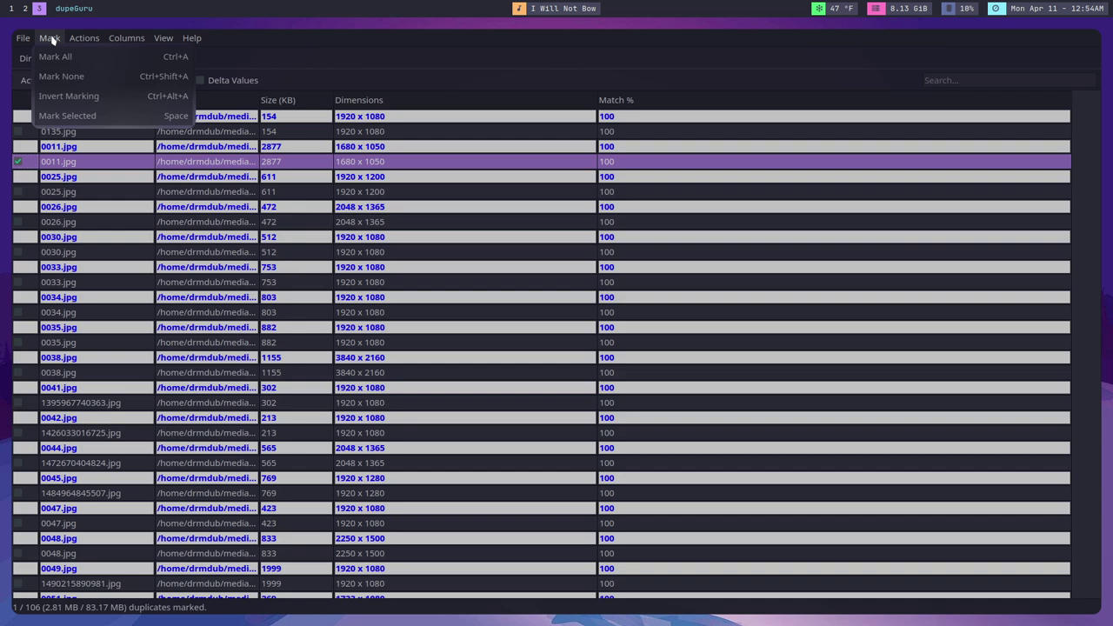
{"action": "left_click", "coordinate": [51, 39]}
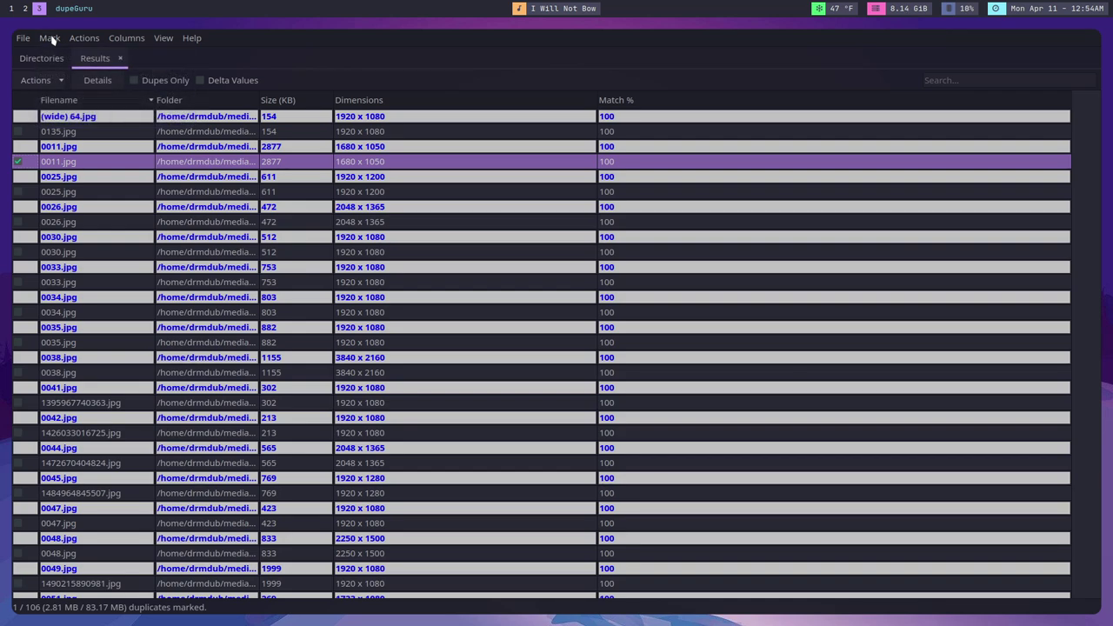
{"action": "left_click", "coordinate": [48, 174]}
{"action": "left_click", "coordinate": [17, 163]}
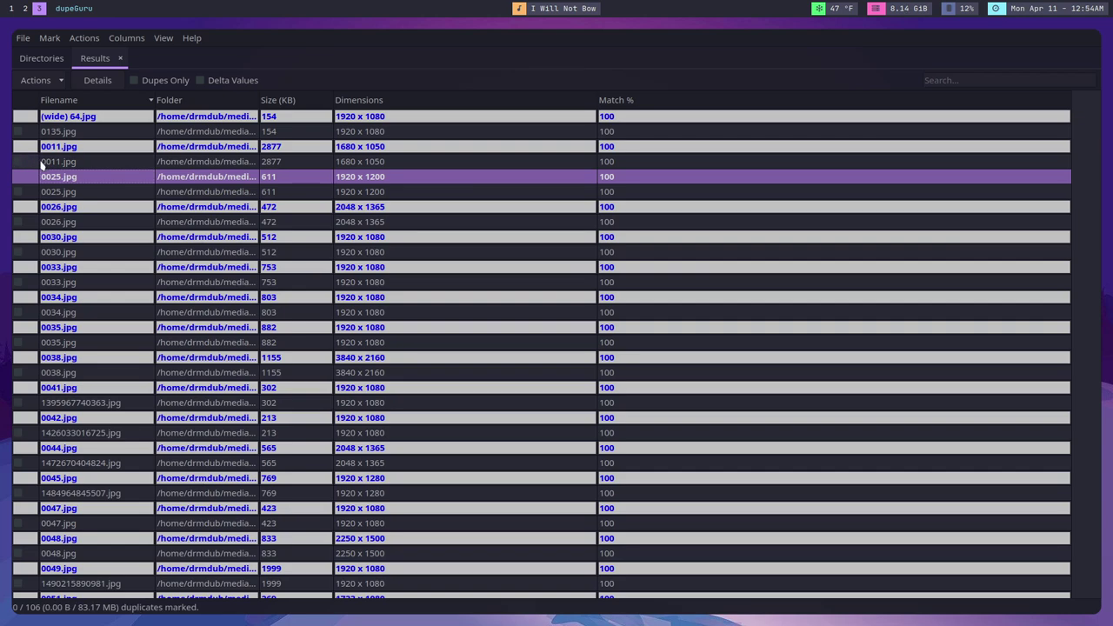
{"action": "left_click", "coordinate": [61, 211]}
{"action": "left_click", "coordinate": [98, 222]}
- View the Options dialog's Display and General tabs and cancel without changes
{"action": "key", "text": "ctrl+p"}
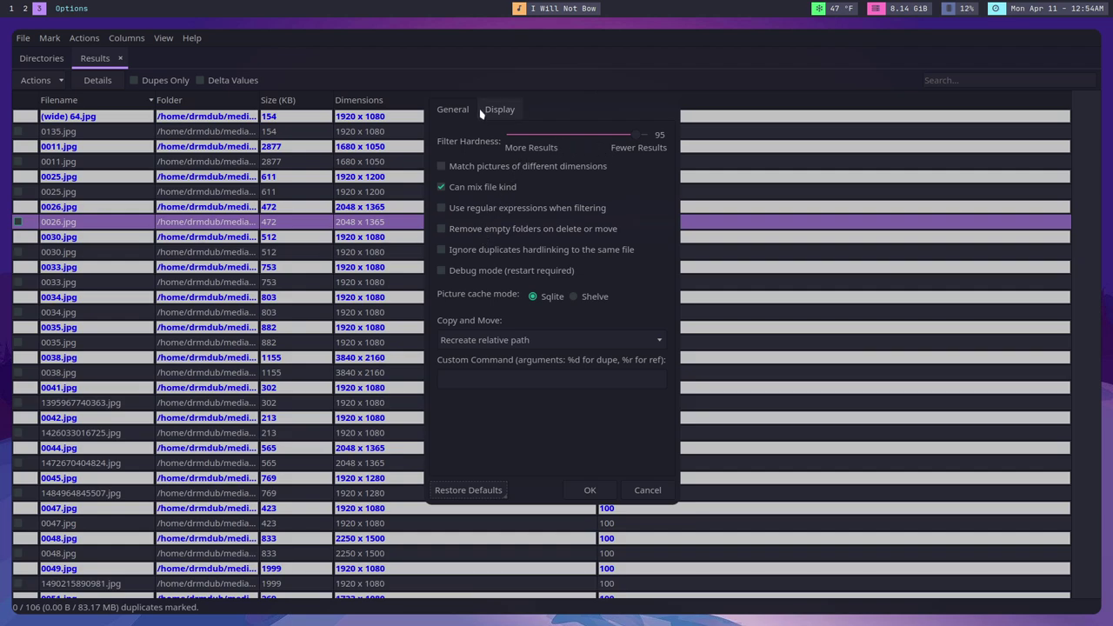
{"action": "left_click", "coordinate": [500, 109]}
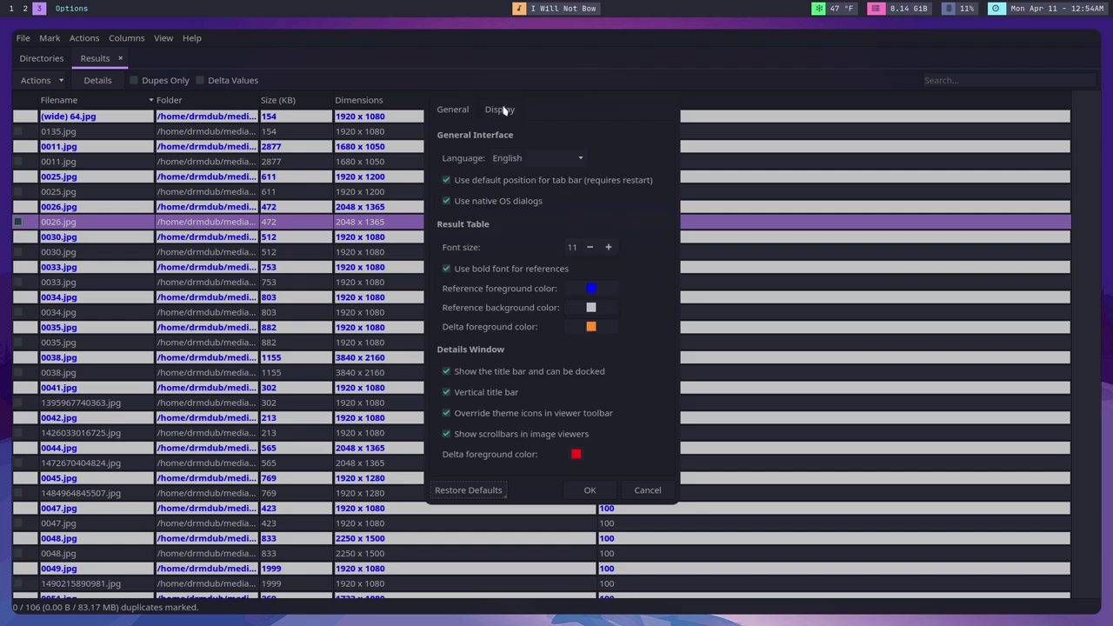
{"action": "left_click", "coordinate": [458, 111]}
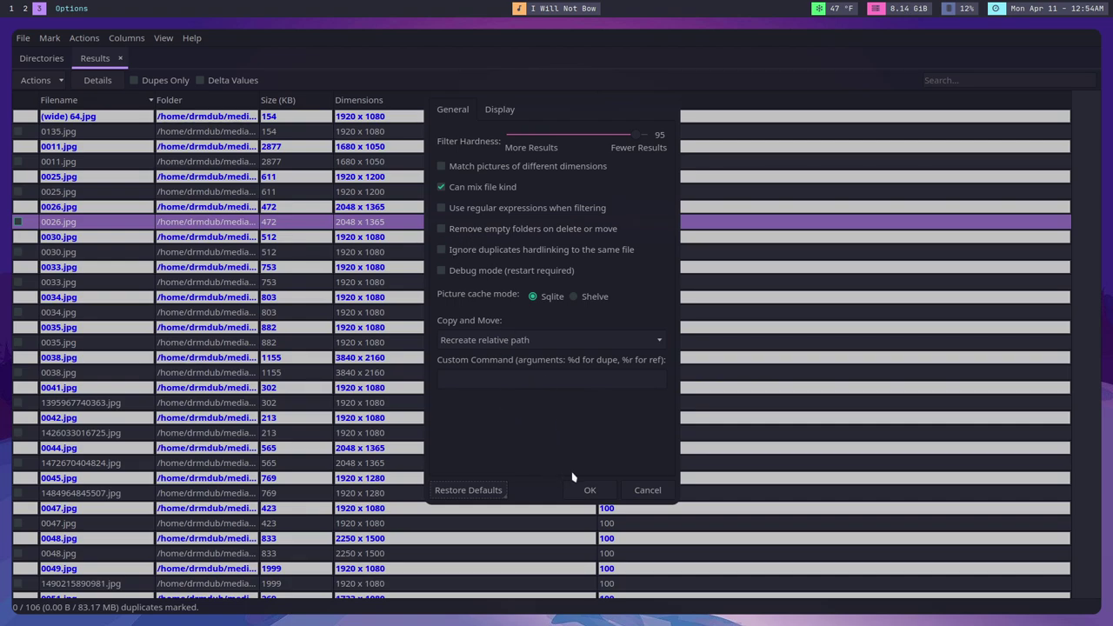
{"action": "left_click", "coordinate": [647, 490]}
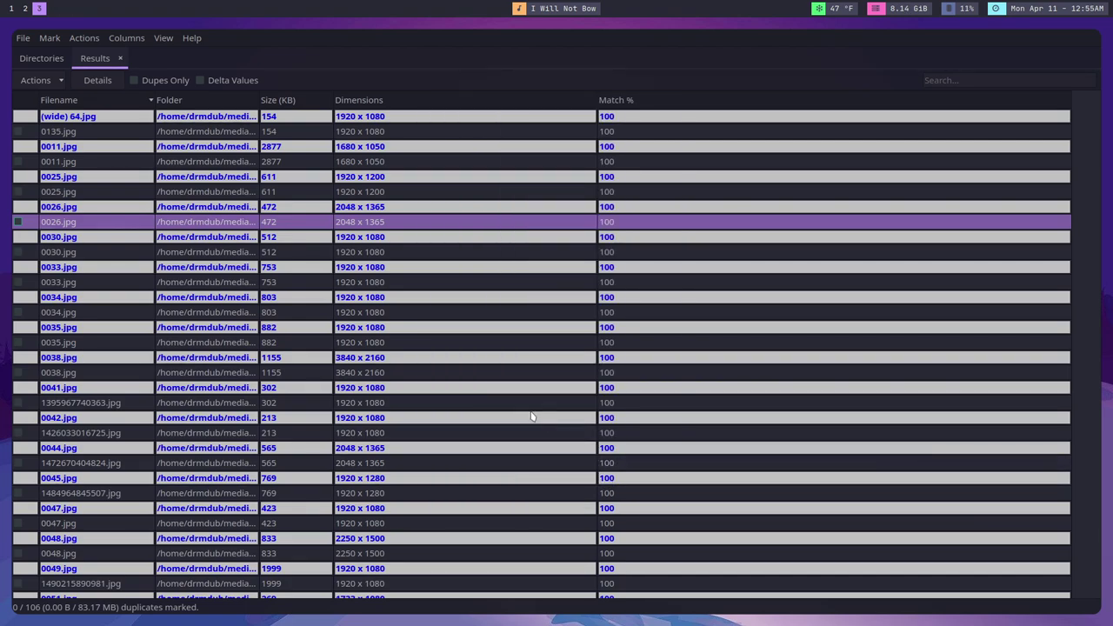
- Compare the 0026.jpg and 0030.jpg pairs in Details, then enable Dupes Only
{"action": "left_click", "coordinate": [105, 81]}
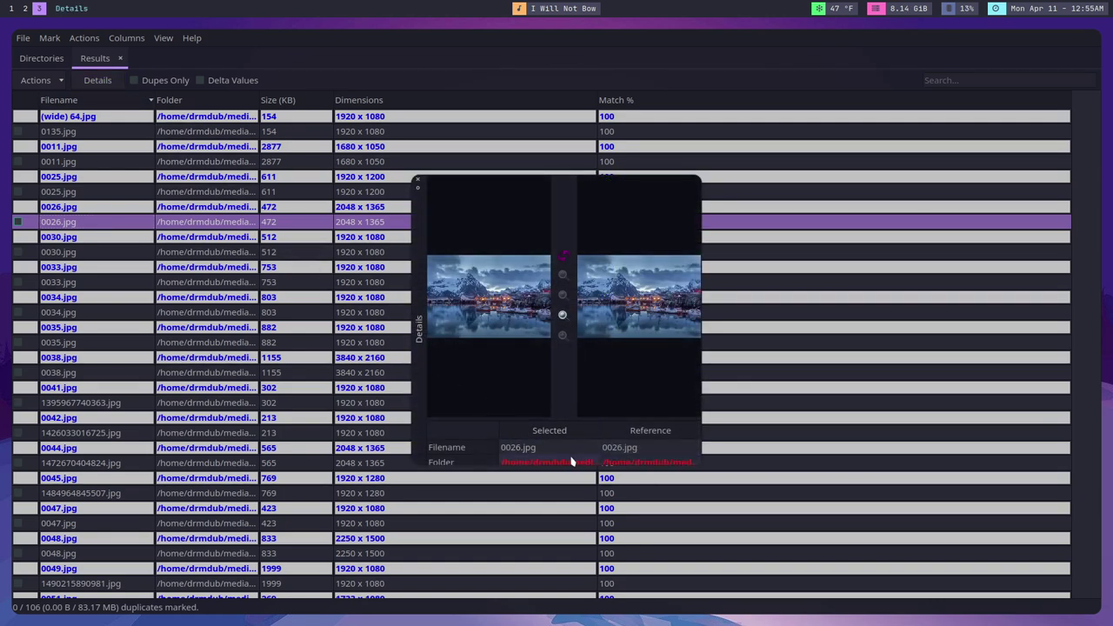
{"action": "left_click", "coordinate": [418, 183]}
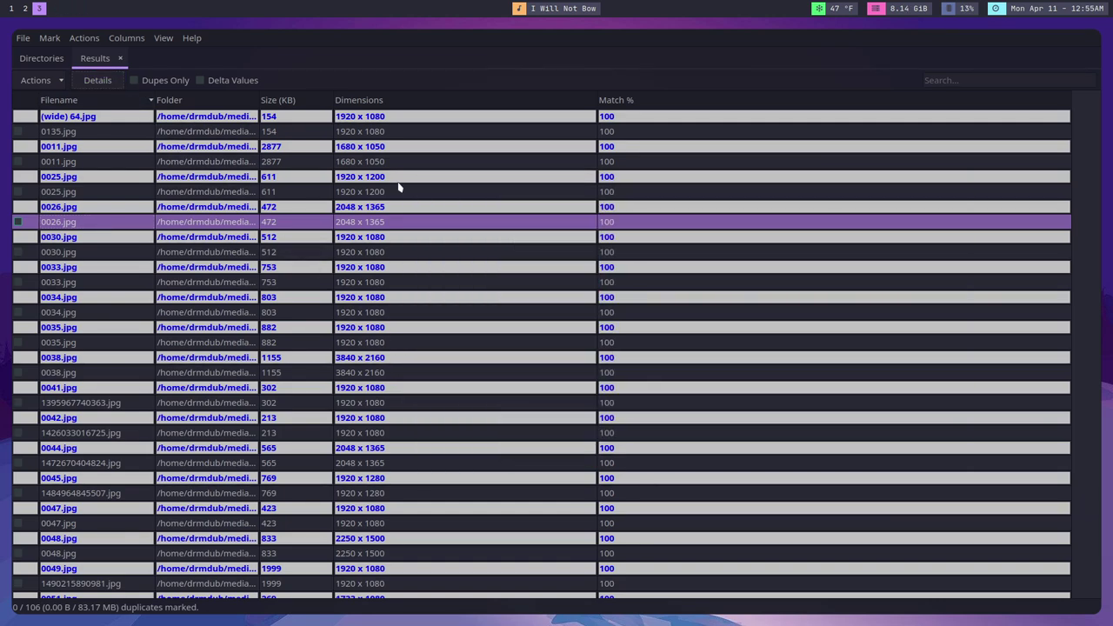
{"action": "left_click", "coordinate": [57, 252]}
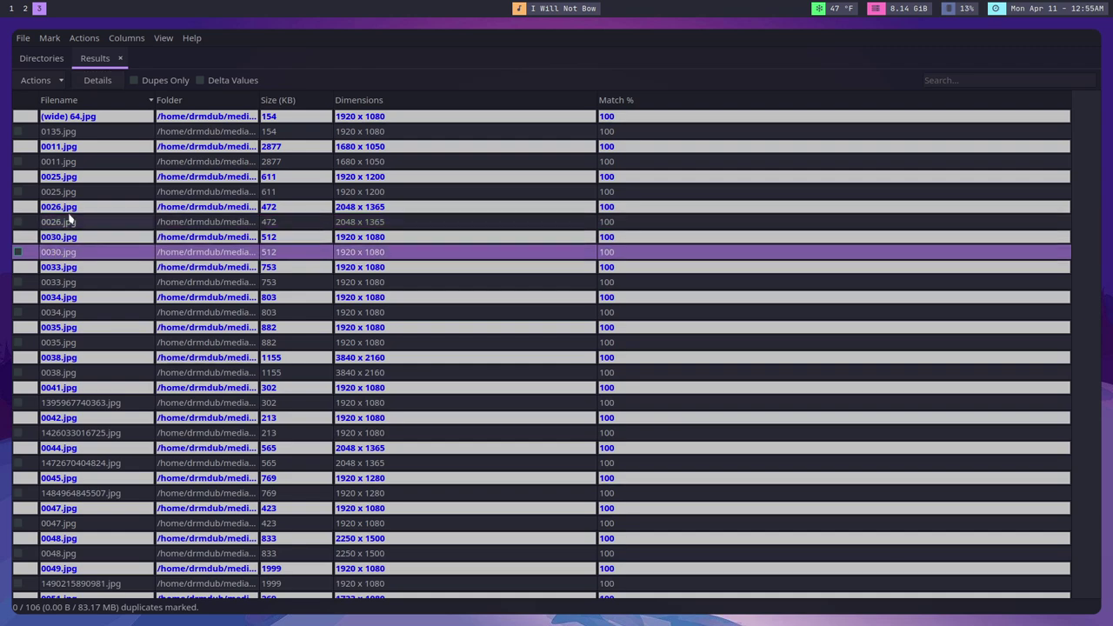
{"action": "left_click", "coordinate": [111, 81]}
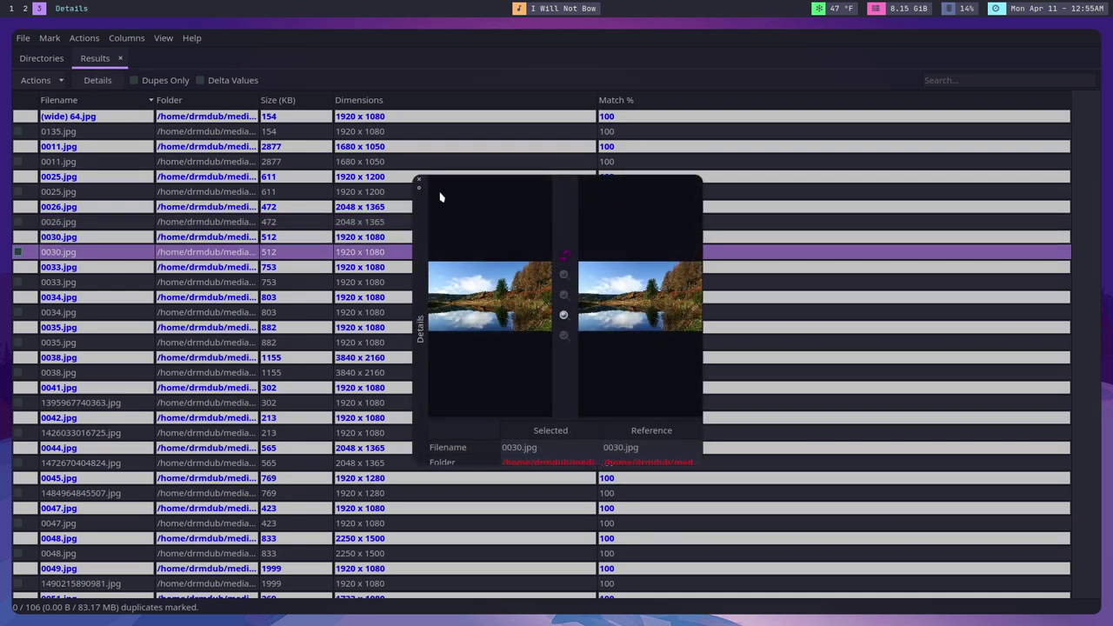
{"action": "left_click", "coordinate": [420, 183]}
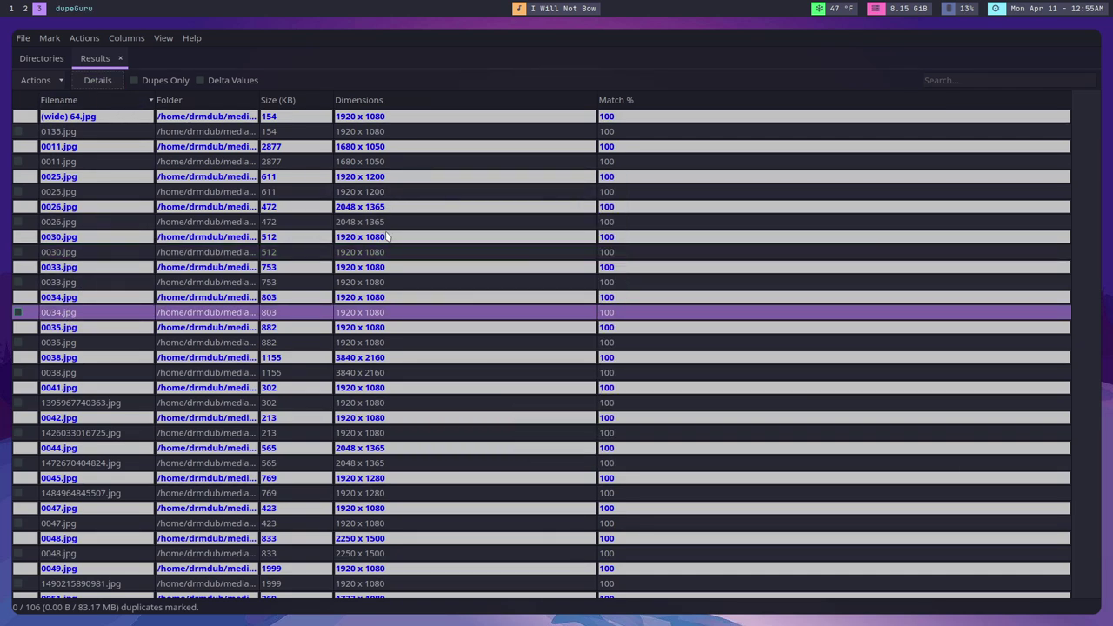
{"action": "left_click", "coordinate": [134, 80]}
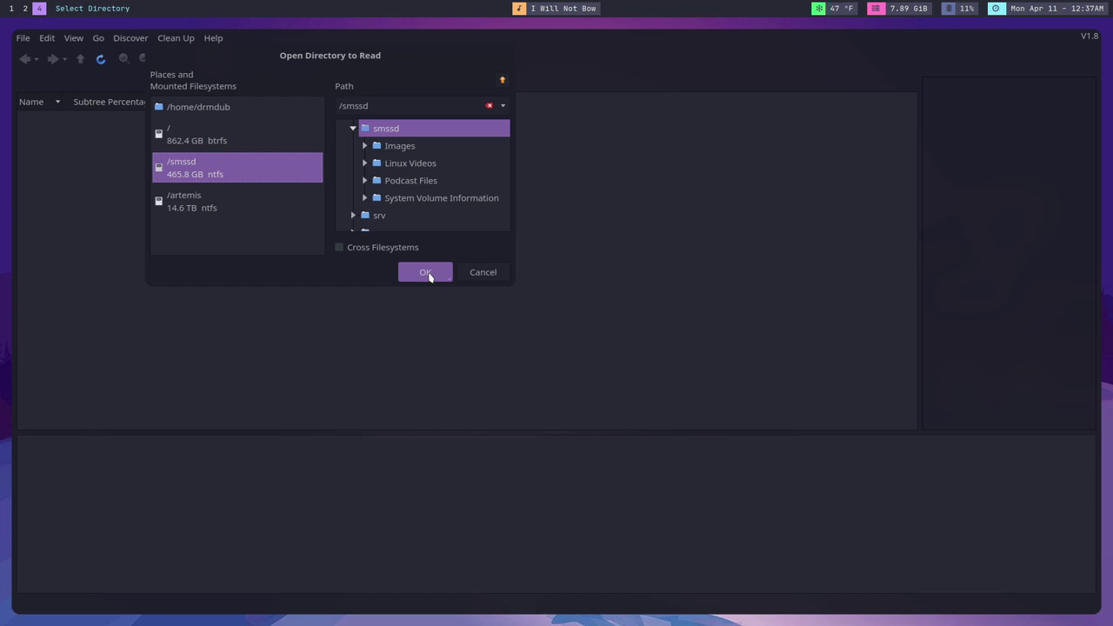
- Read the /smssd drive into QDirStat (137.7 GB, 5408 items)
{"action": "left_click", "coordinate": [425, 273]}
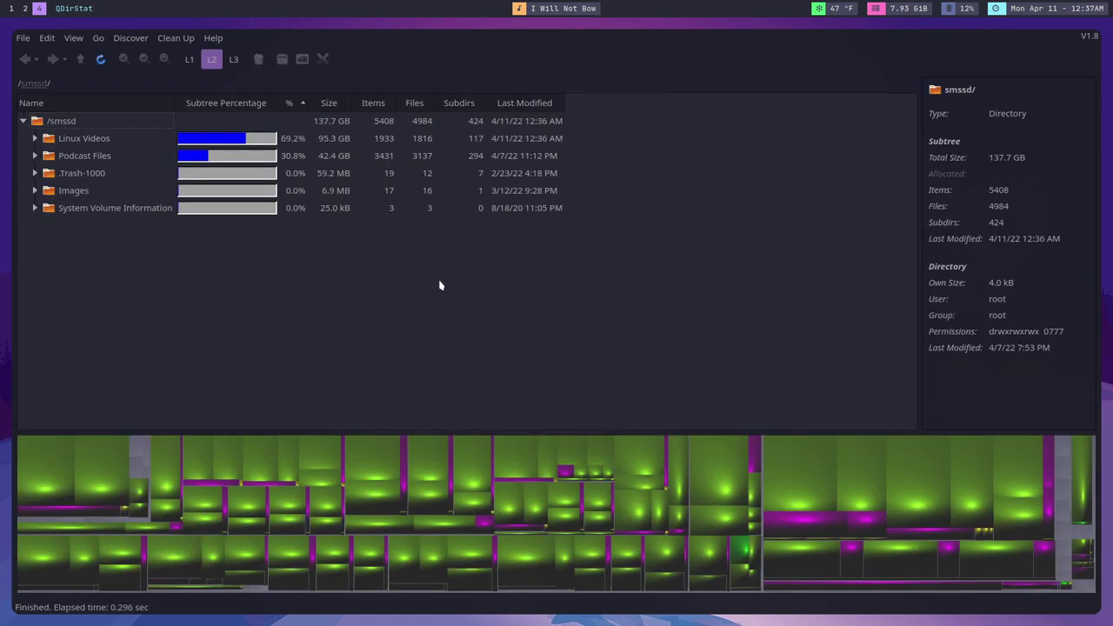
- Expand Linux Videos > Tuts > Beginners Guide to Polybar and select old (1.4 GB, 799 items)
{"action": "left_click", "coordinate": [35, 138]}
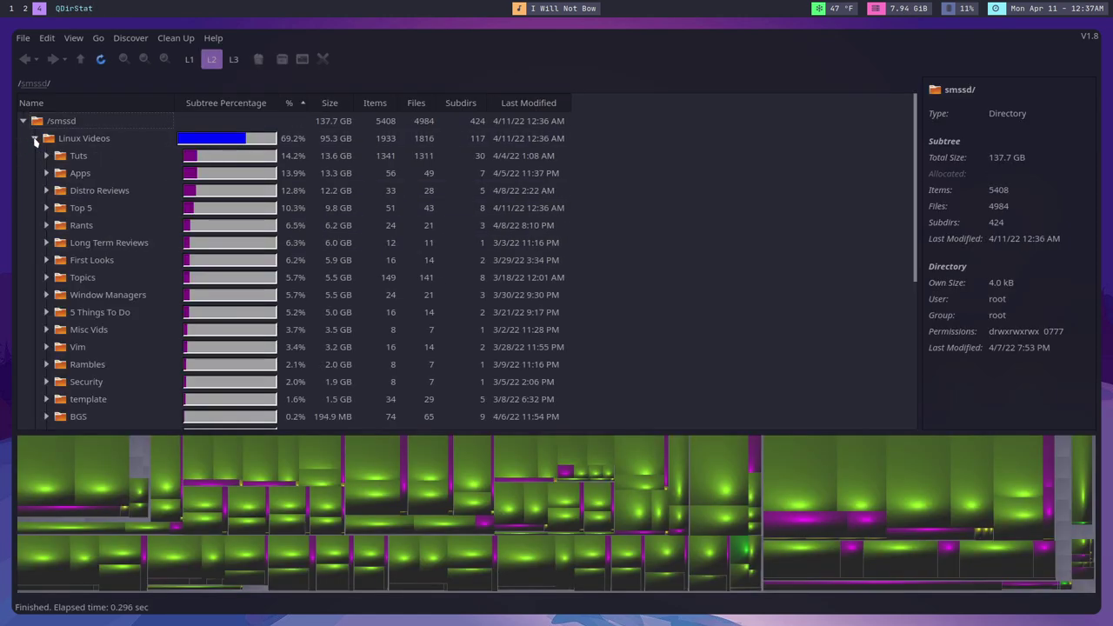
{"action": "scroll", "coordinate": [144, 218], "scroll_direction": "down", "scroll_amount": 3}
{"action": "scroll", "coordinate": [145, 219], "scroll_direction": "up", "scroll_amount": 3}
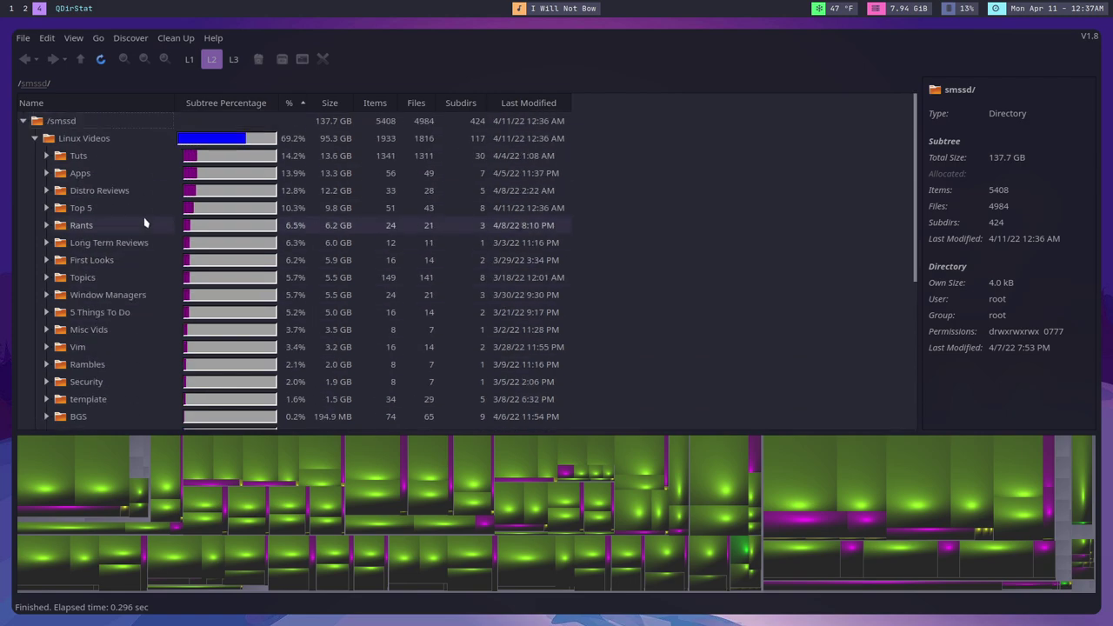
{"action": "left_click", "coordinate": [46, 155]}
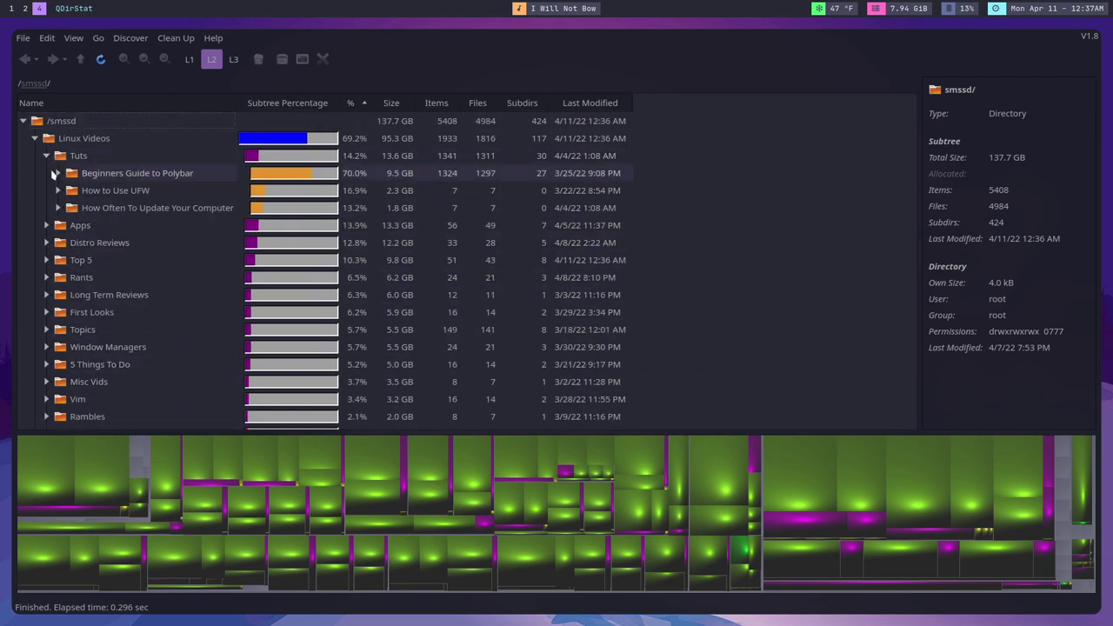
{"action": "double_click", "coordinate": [72, 173]}
{"action": "left_click", "coordinate": [100, 209]}
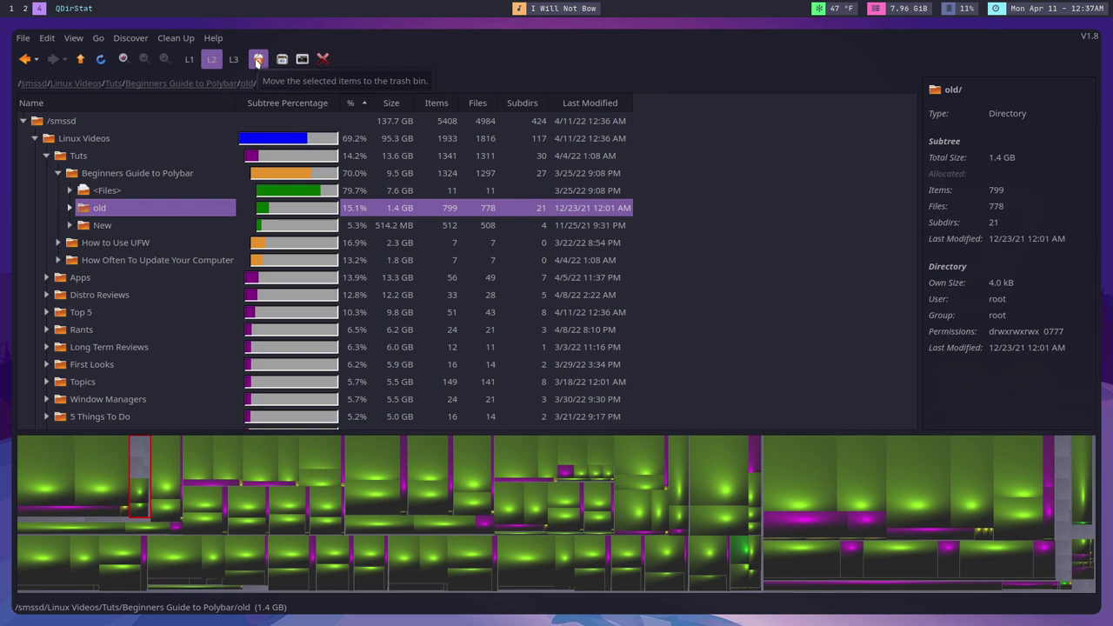
- Try the L3 and L1 column layouts, return to classic L2, and browse the menu commands
{"action": "left_click", "coordinate": [232, 59]}
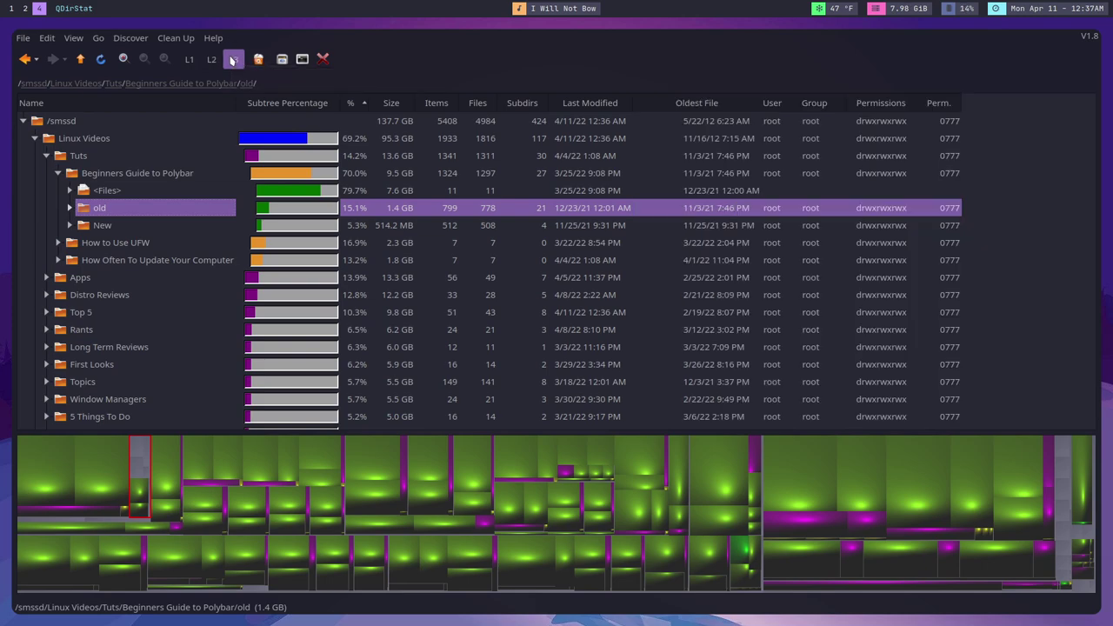
{"action": "left_click", "coordinate": [212, 59]}
{"action": "left_click", "coordinate": [188, 60]}
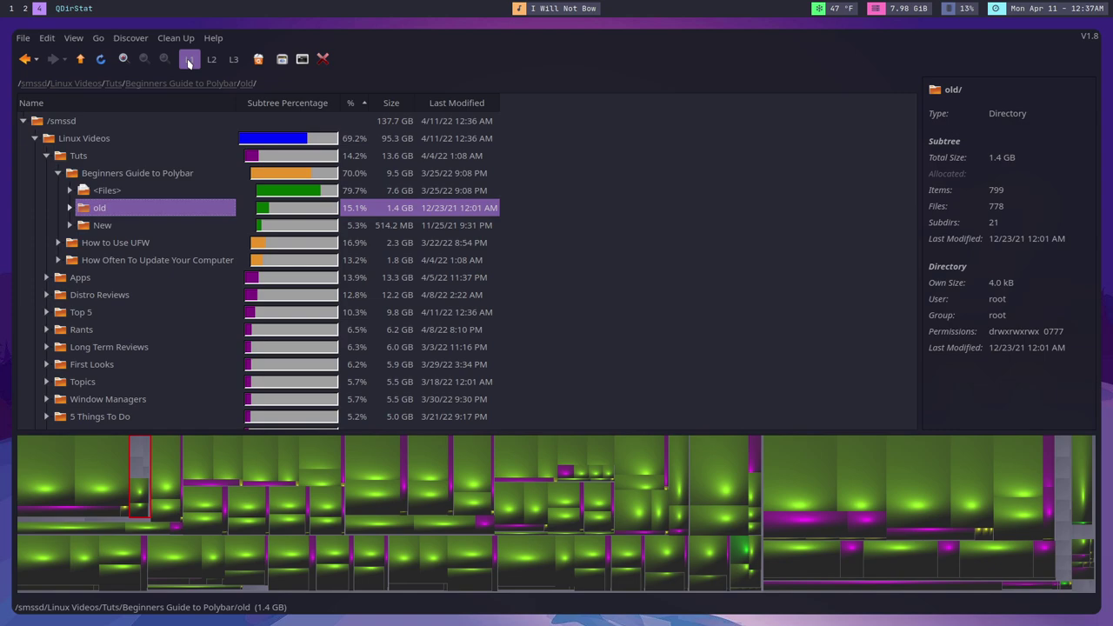
{"action": "left_click", "coordinate": [209, 60]}
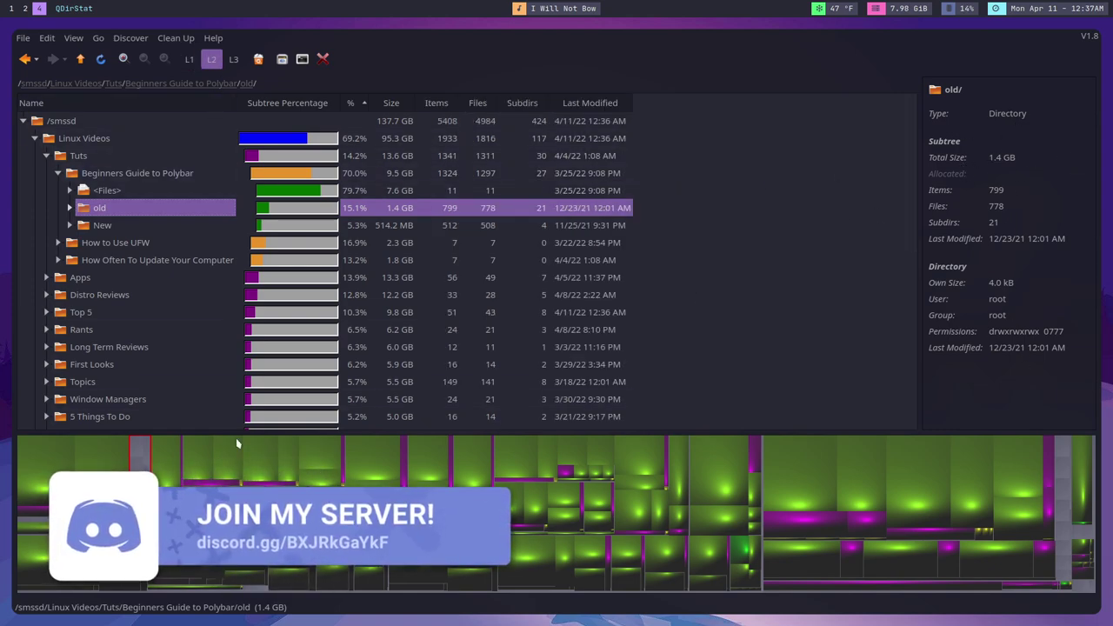
{"action": "left_click", "coordinate": [31, 40]}
{"action": "mouse_move", "coordinate": [137, 42]}
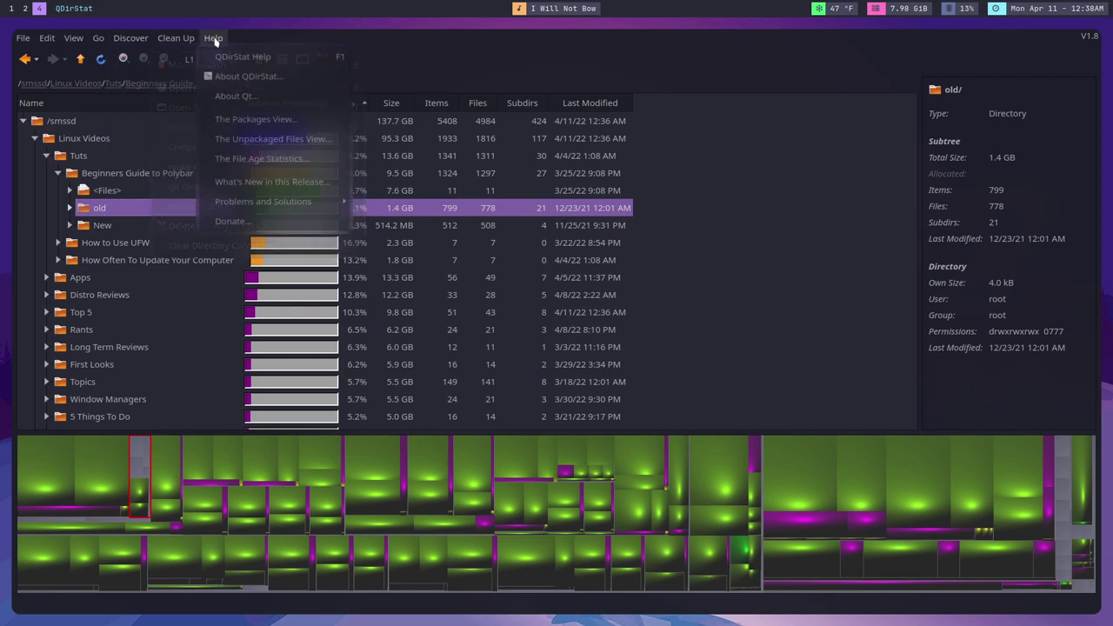
- Open QDirStat's configuration and review the cleanup's output window and shell settings
{"action": "mouse_move", "coordinate": [100, 42]}
{"action": "mouse_move", "coordinate": [47, 38]}
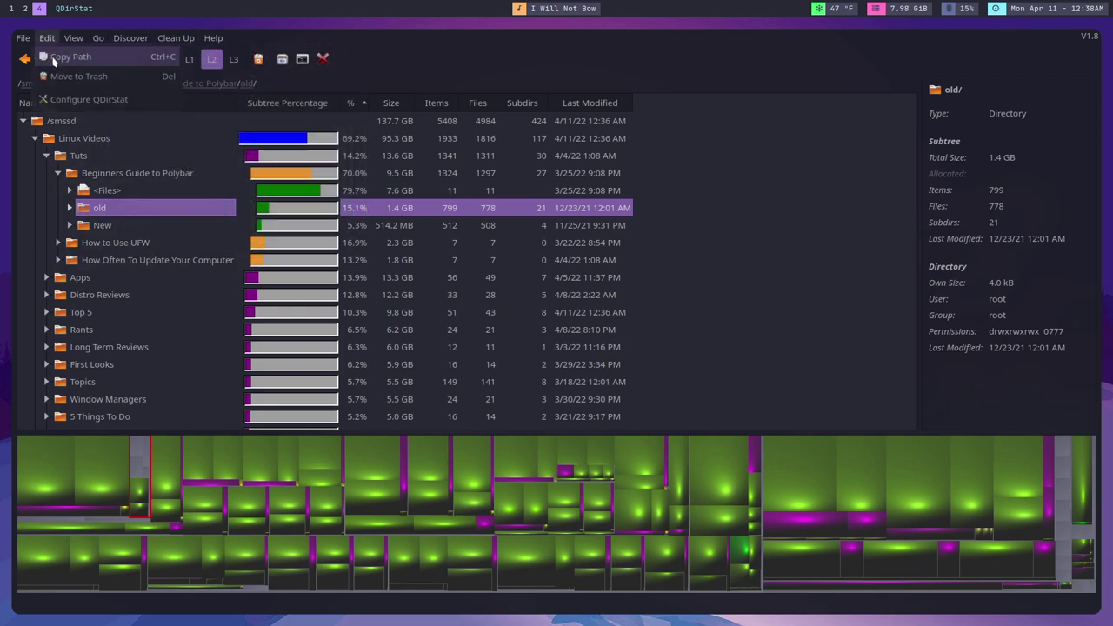
{"action": "left_click", "coordinate": [65, 99]}
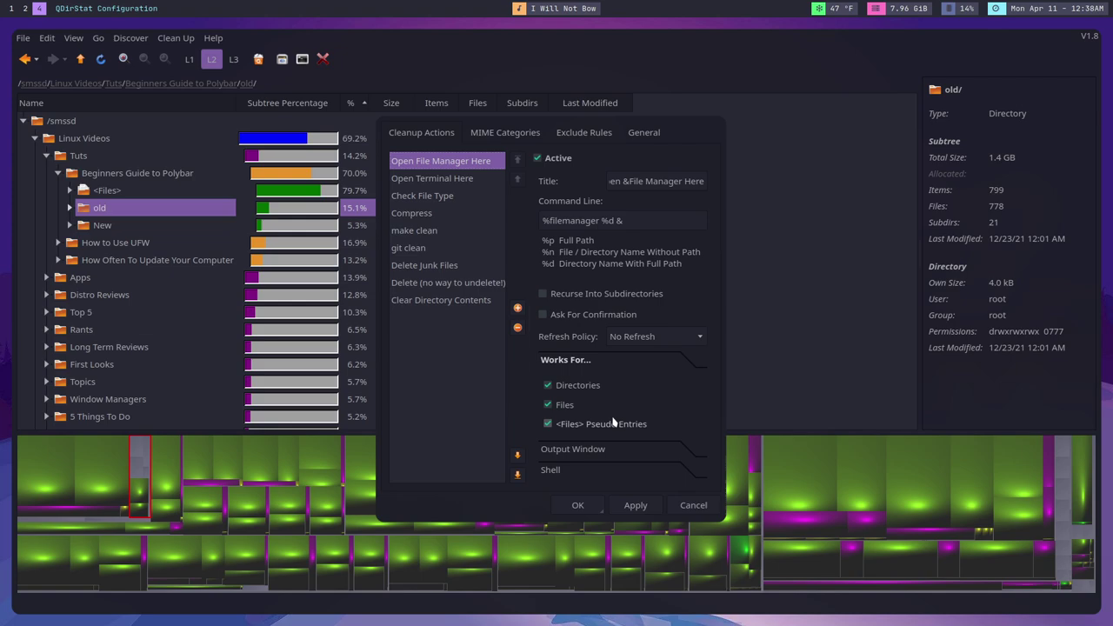
{"action": "left_click", "coordinate": [629, 453]}
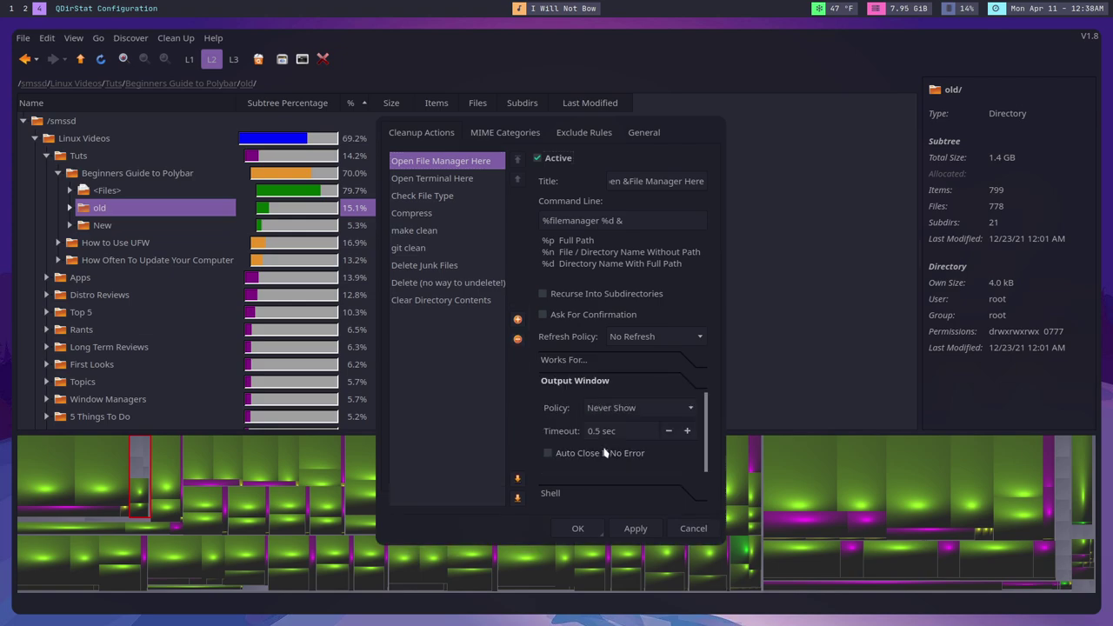
{"action": "left_click", "coordinate": [578, 494]}
- Set the Compressed Archives MIME category colour to sky-blue #00aaff and save the settings
{"action": "left_click", "coordinate": [505, 132]}
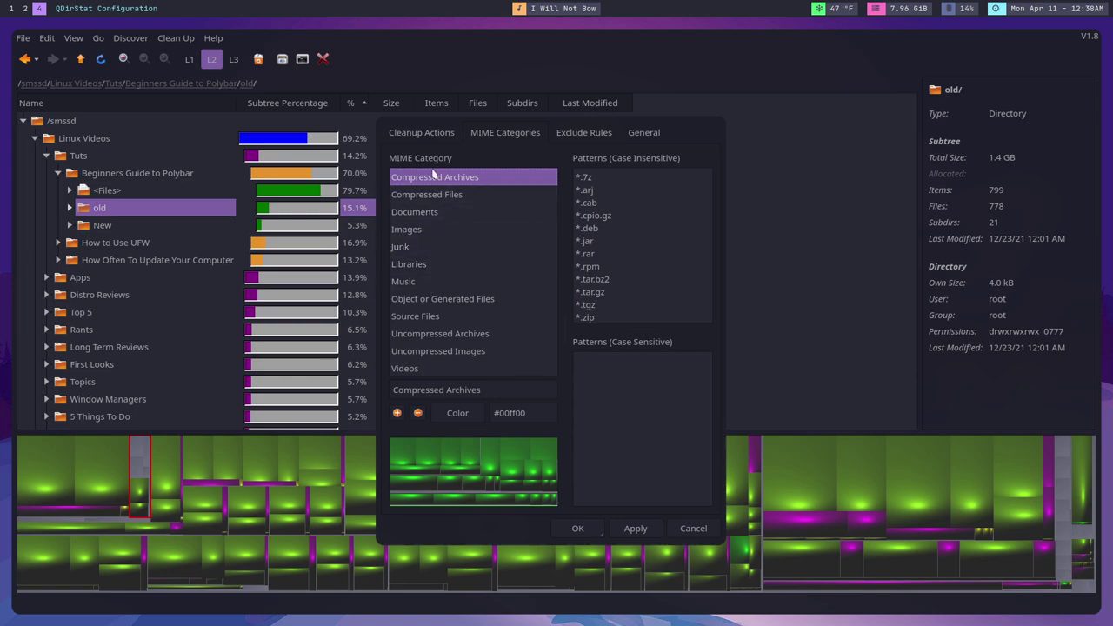
{"action": "left_click", "coordinate": [458, 413]}
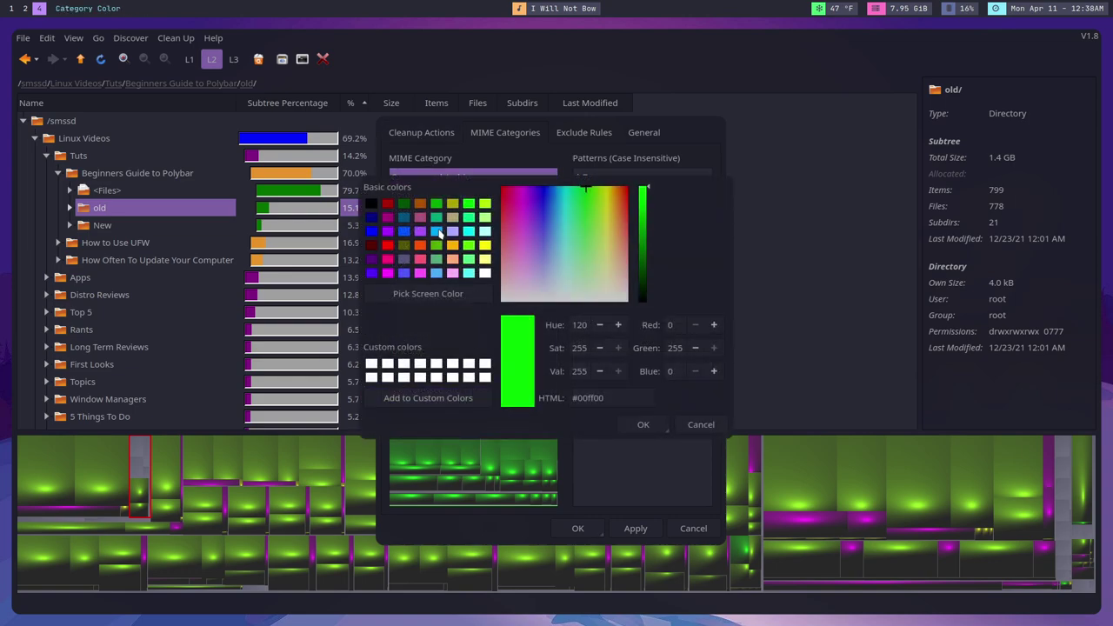
{"action": "left_click", "coordinate": [438, 231]}
{"action": "left_click", "coordinate": [643, 425]}
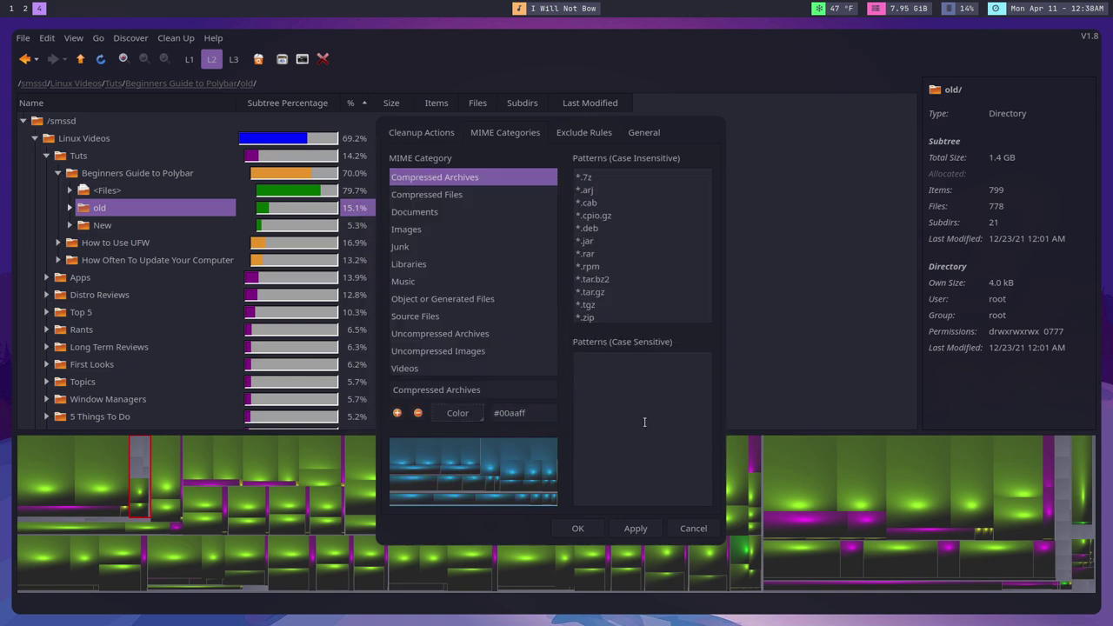
{"action": "left_click", "coordinate": [597, 535]}
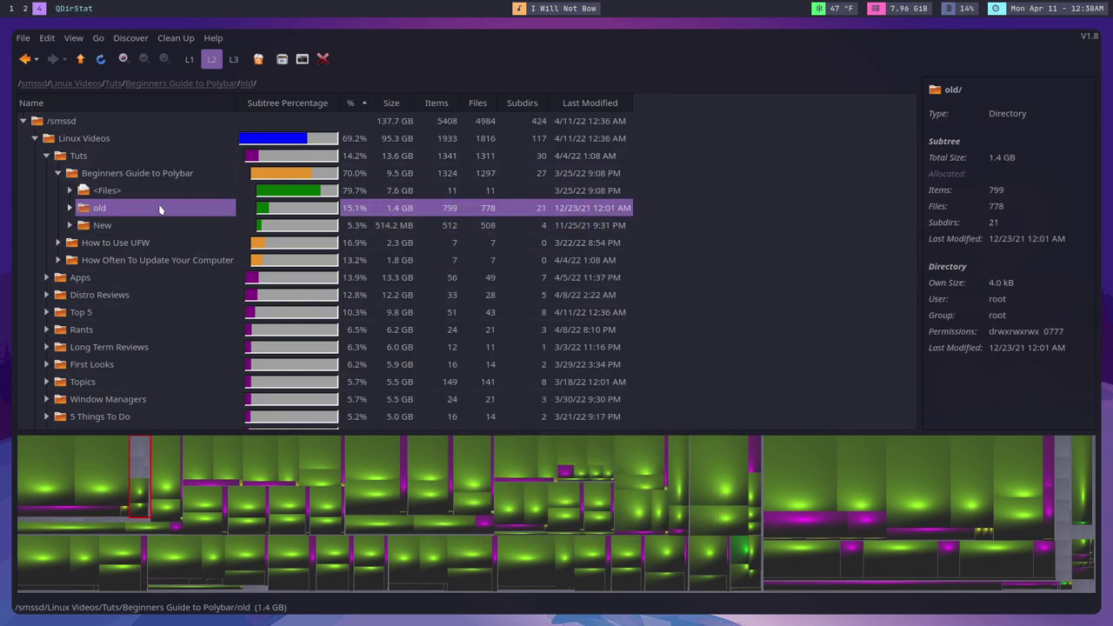
- Inspect the old folder's six loose files, then permanently delete old from Beginners Guide to Polybar
{"action": "left_click", "coordinate": [71, 208]}
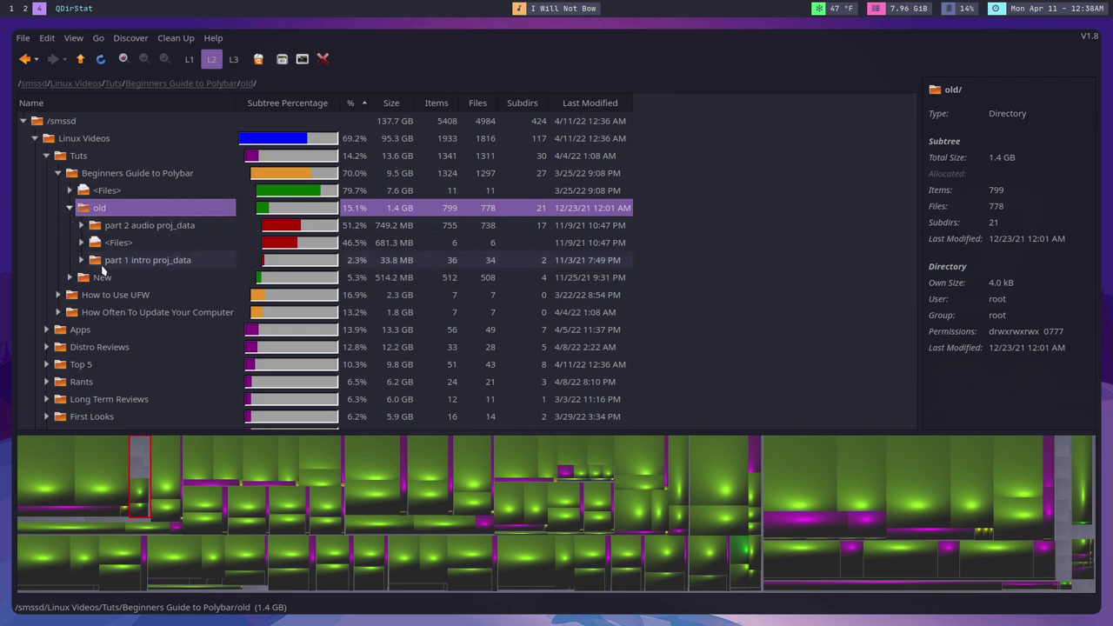
{"action": "double_click", "coordinate": [80, 242]}
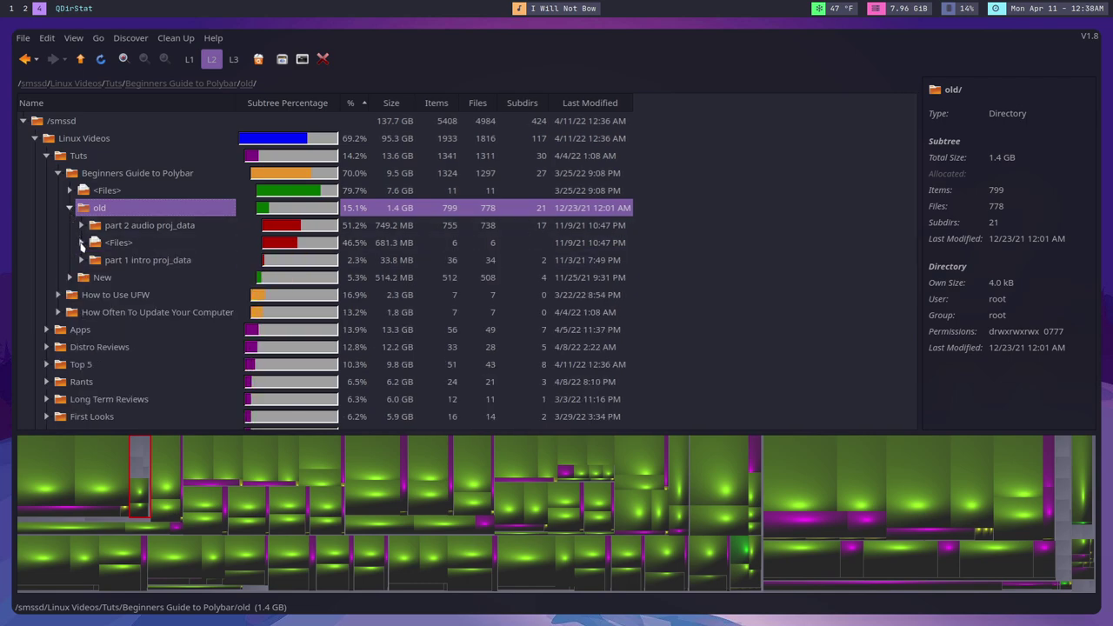
{"action": "left_click", "coordinate": [81, 243]}
{"action": "left_click", "coordinate": [80, 244]}
{"action": "left_click", "coordinate": [322, 59]}
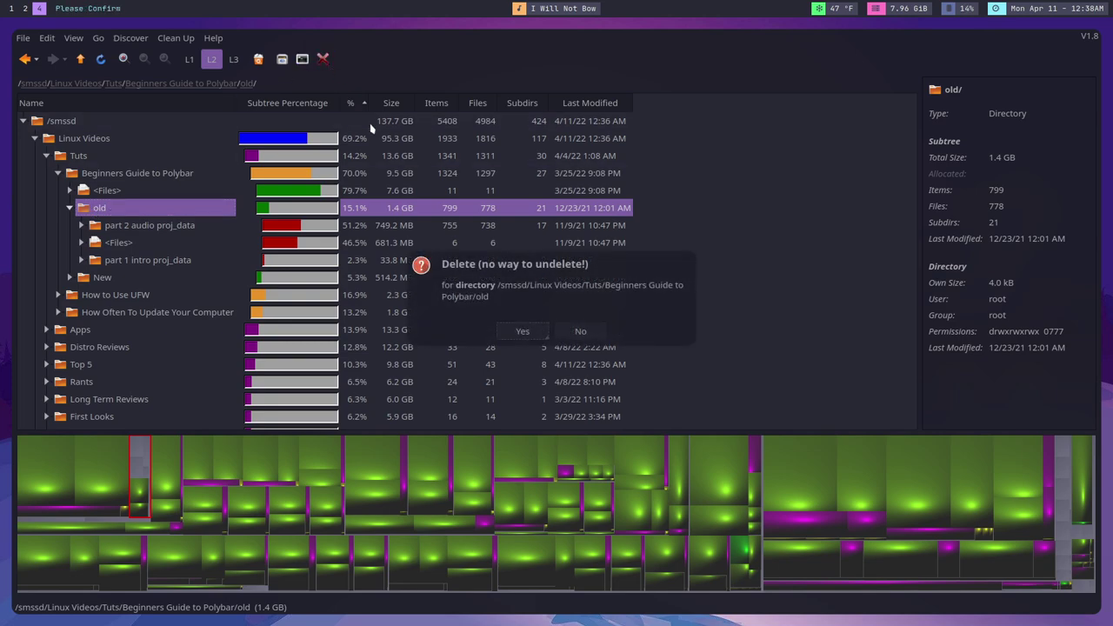
{"action": "left_click", "coordinate": [523, 332]}
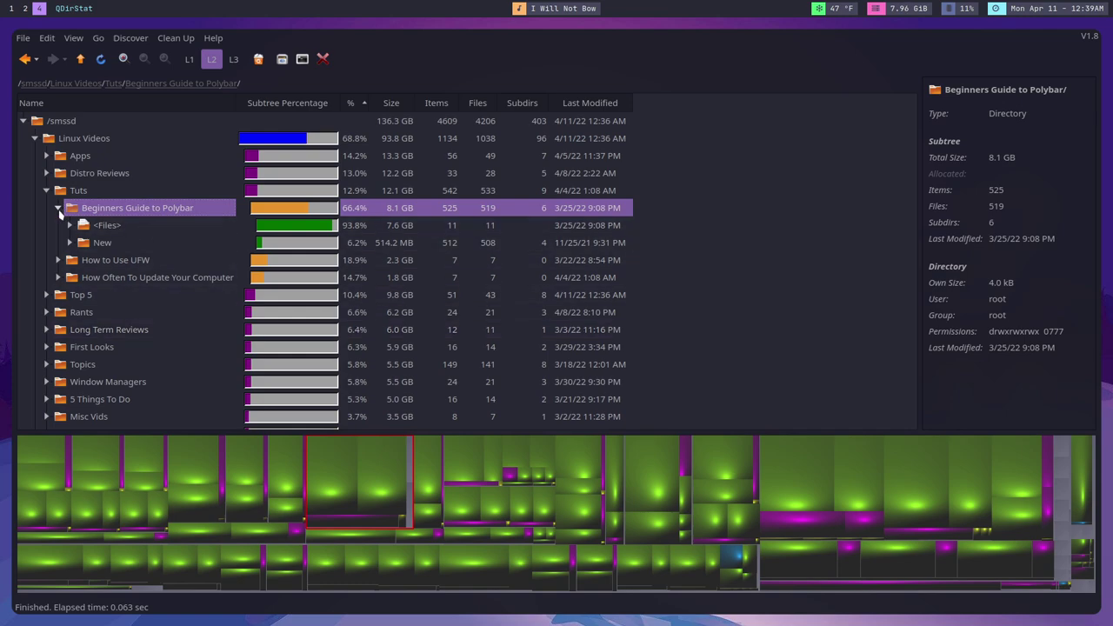
- Collapse Beginners Guide to Polybar and Tuts, then select the Window Managers folder
{"action": "left_click", "coordinate": [58, 208]}
{"action": "left_click", "coordinate": [46, 191]}
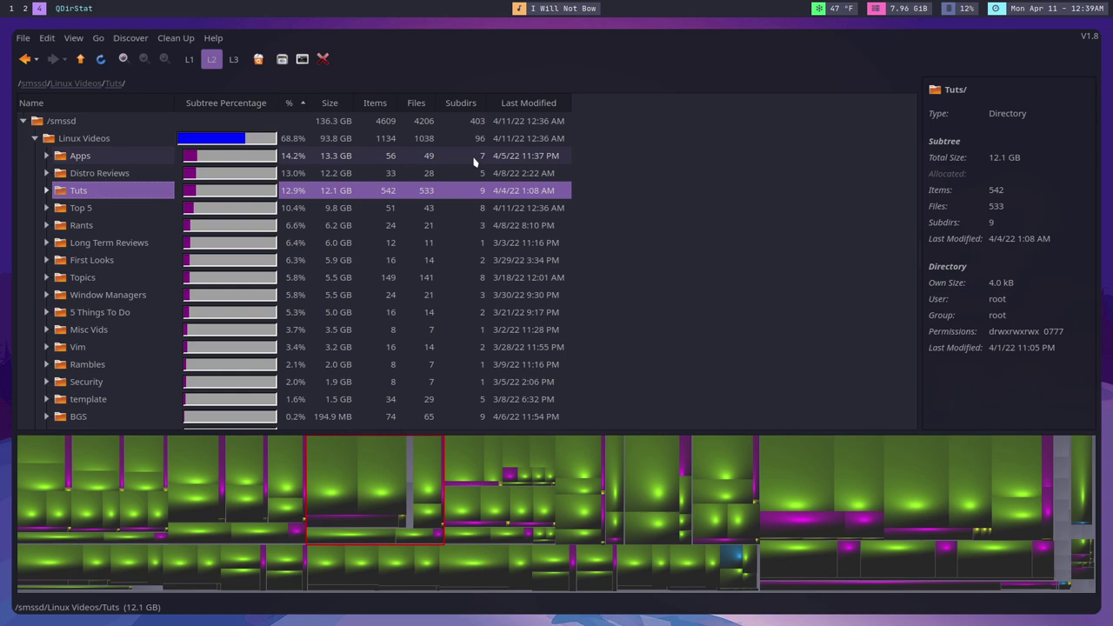
{"action": "left_click", "coordinate": [345, 294]}
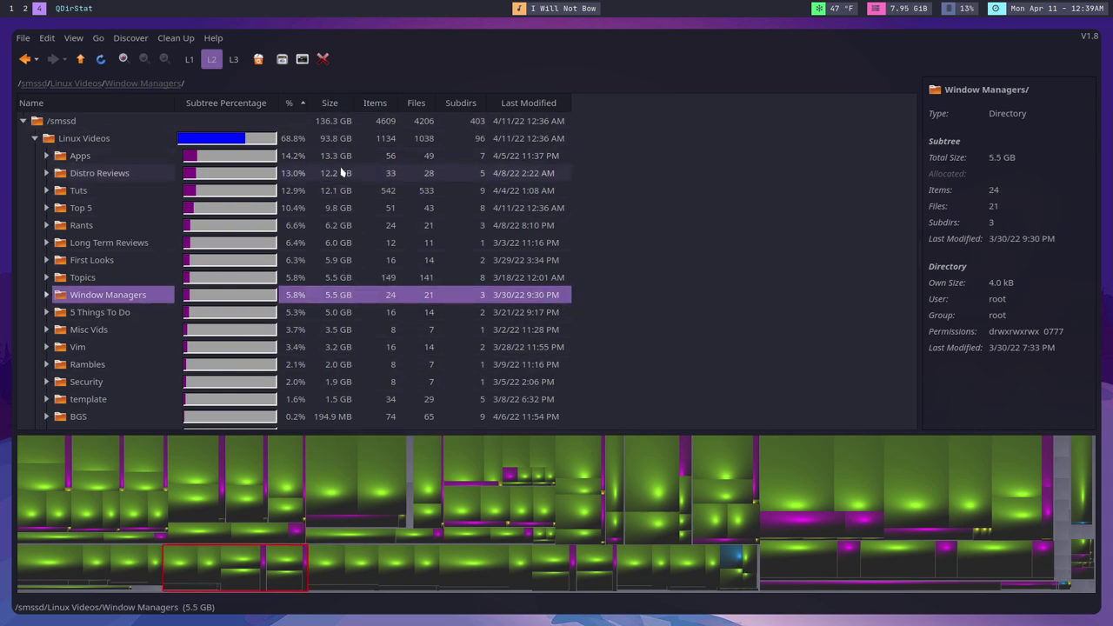
{"action": "scroll", "coordinate": [87, 144], "scroll_direction": "down", "scroll_amount": 5}
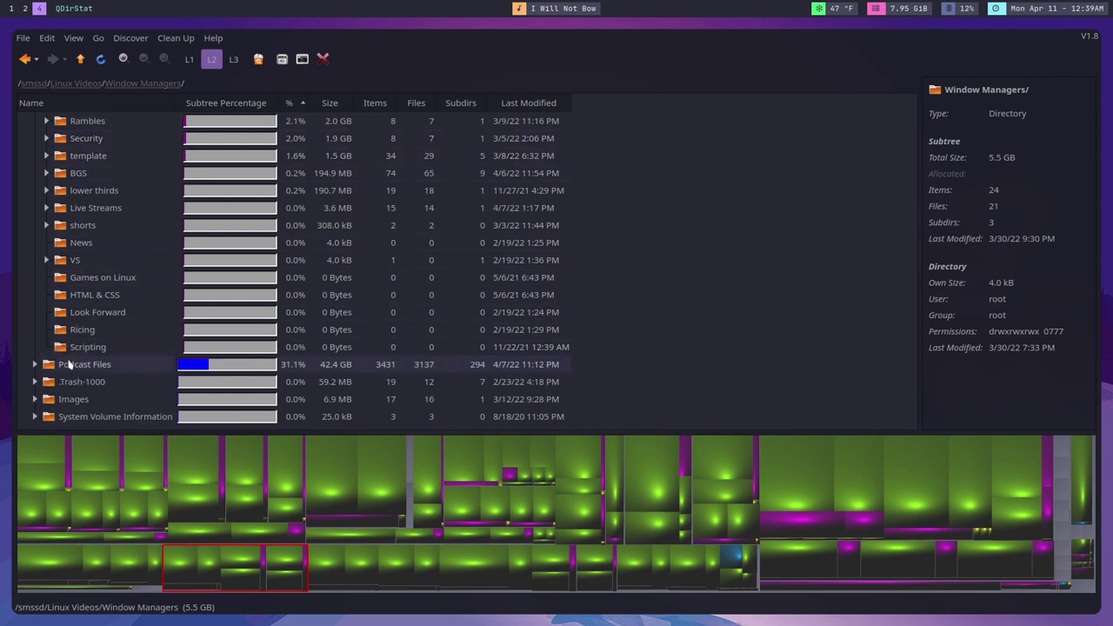
- Run a cleanup action on Window Managers, which finishes with 1 error
{"action": "left_click", "coordinate": [22, 38]}
{"action": "left_click", "coordinate": [22, 38]}
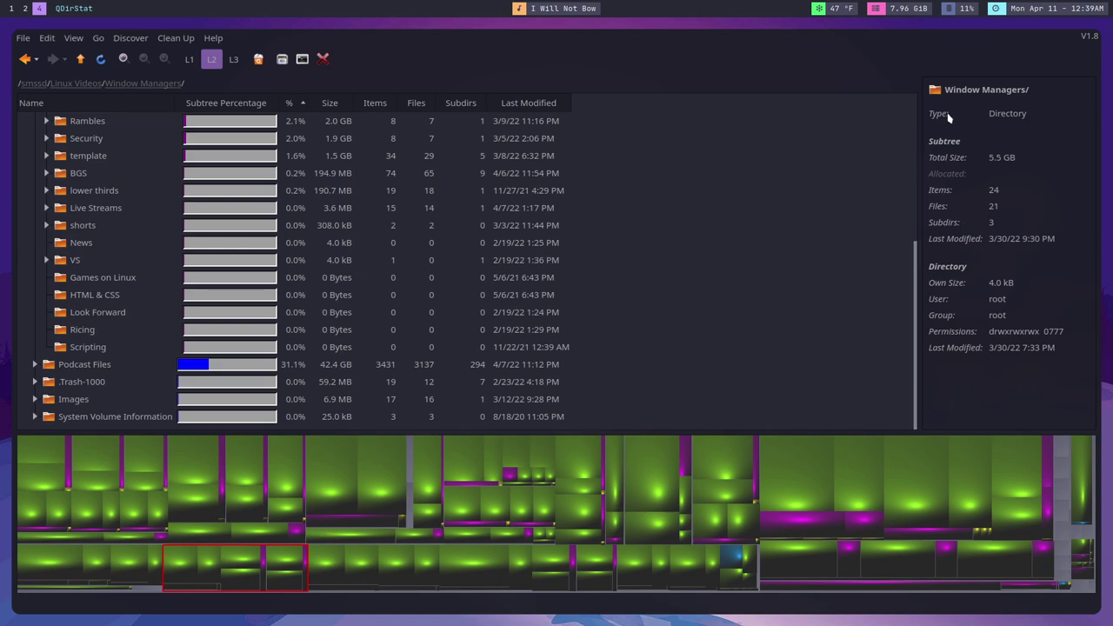
{"action": "left_click", "coordinate": [302, 58]}
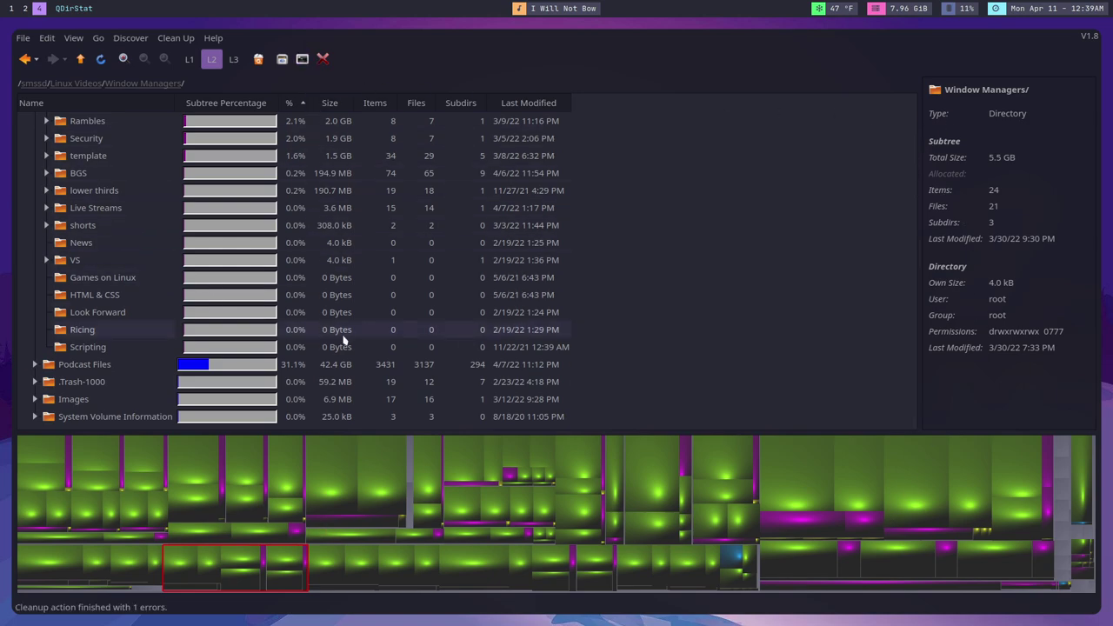
{"action": "left_click", "coordinate": [23, 38]}
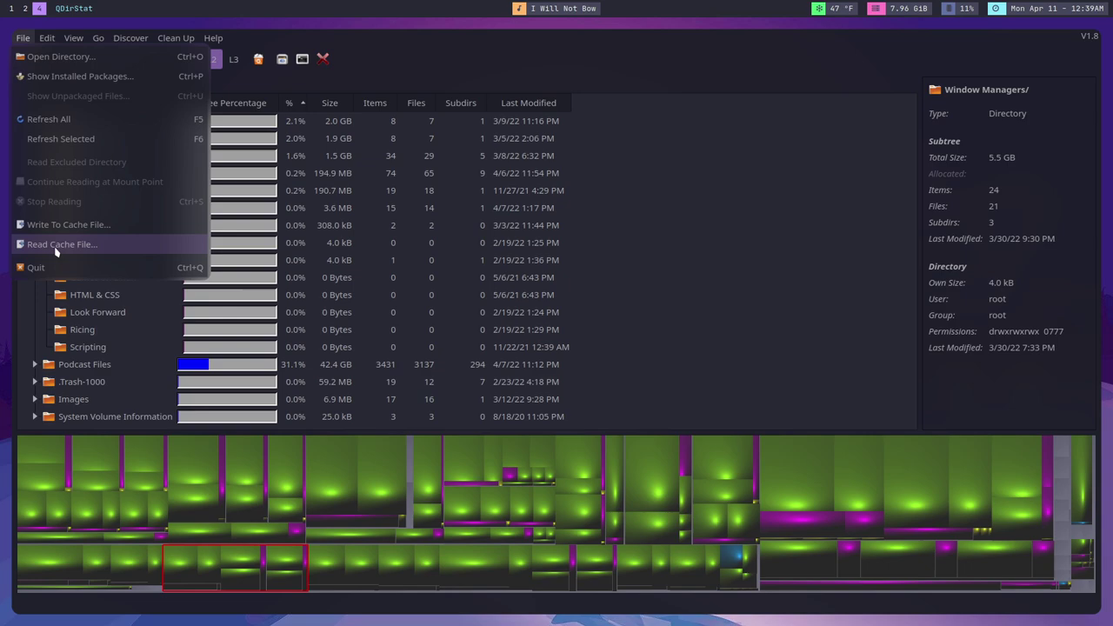
{"action": "mouse_move", "coordinate": [50, 40]}
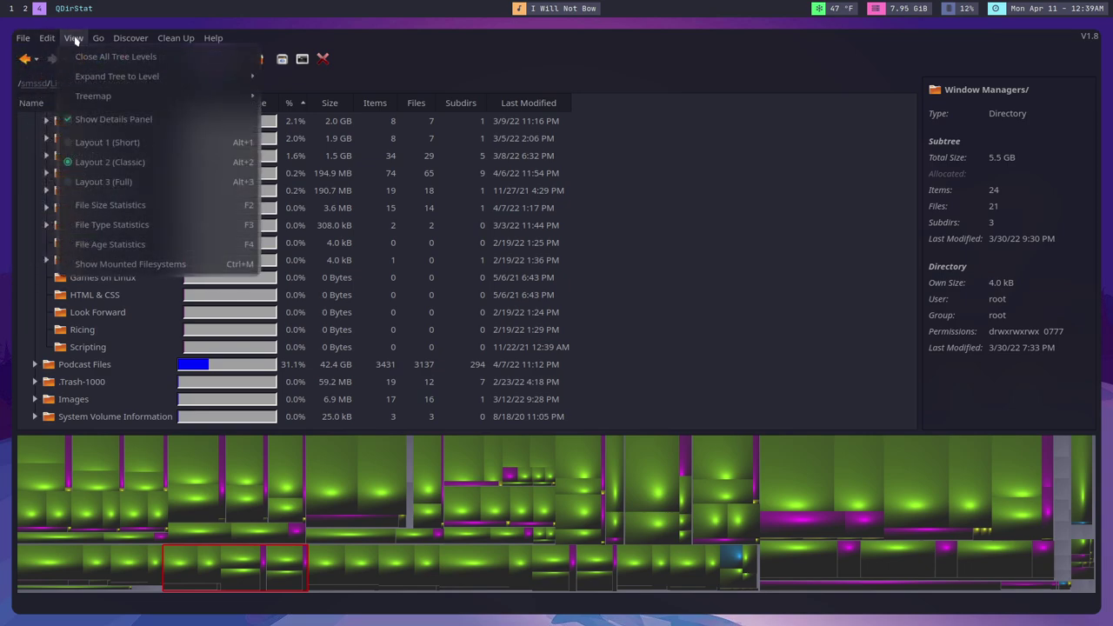
{"action": "mouse_move", "coordinate": [124, 38]}
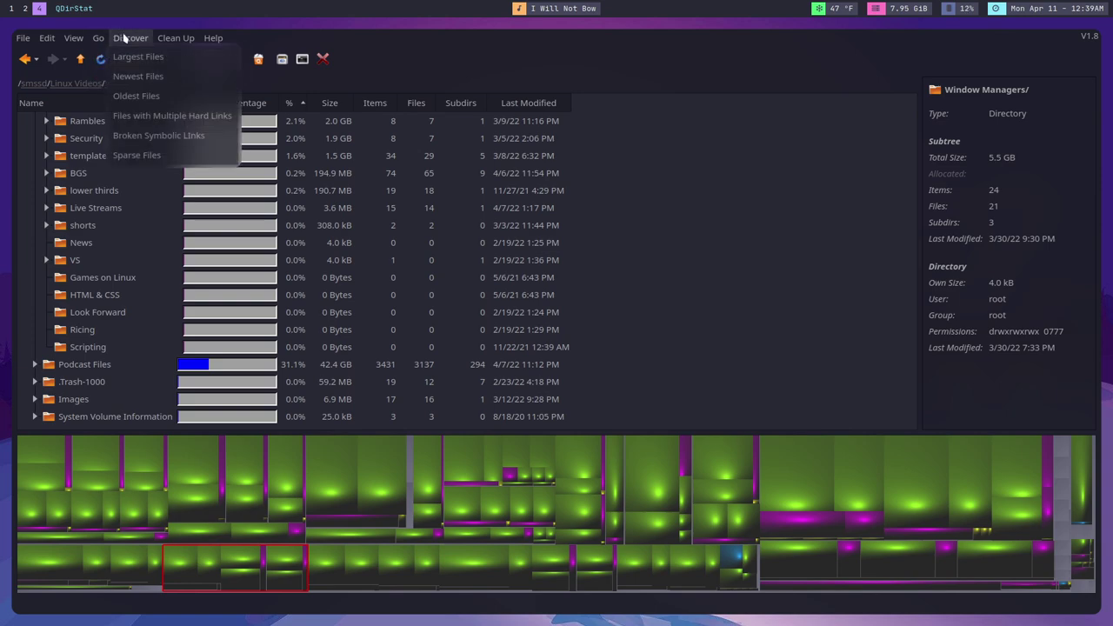
{"action": "left_click", "coordinate": [140, 56]}
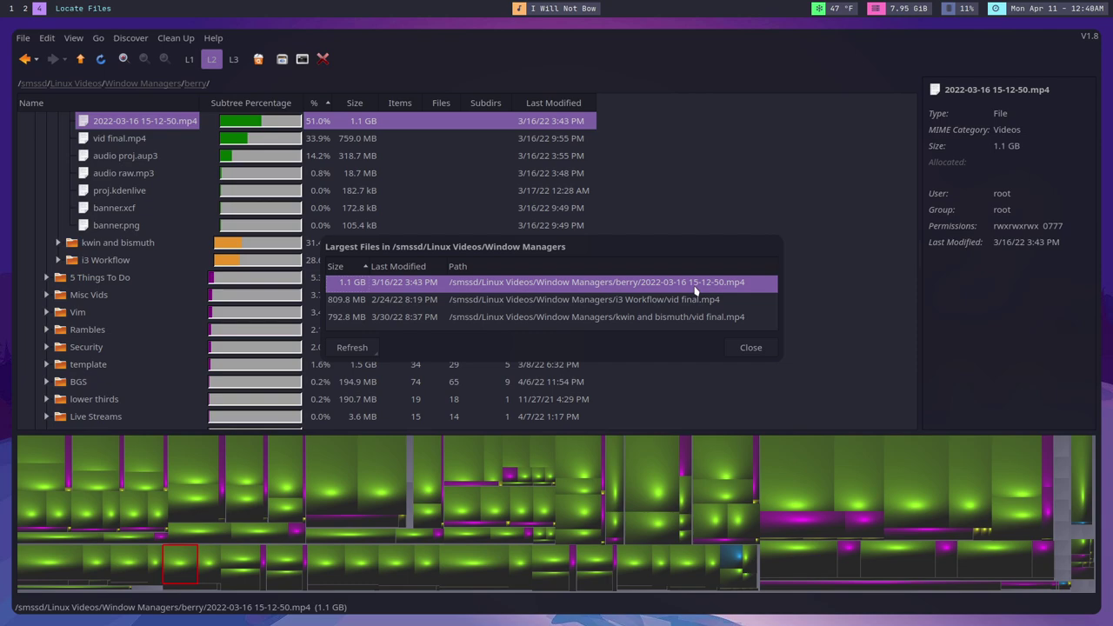
{"action": "left_click", "coordinate": [750, 347]}
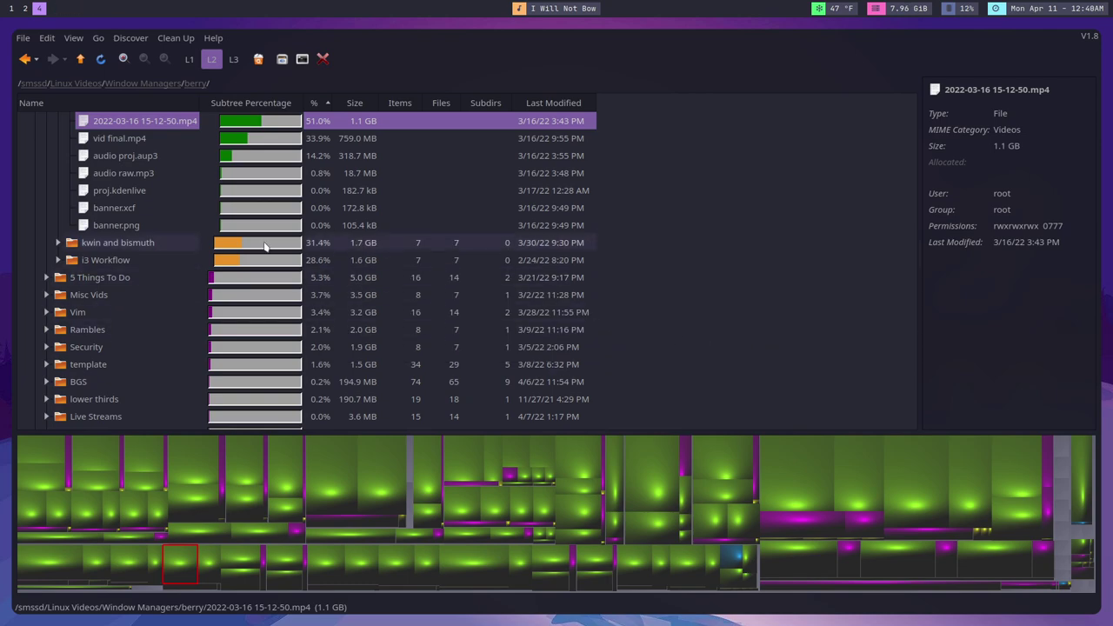
{"action": "scroll", "coordinate": [231, 243], "scroll_direction": "up", "scroll_amount": 1}
{"action": "scroll", "coordinate": [231, 242], "scroll_direction": "up", "scroll_amount": 2}
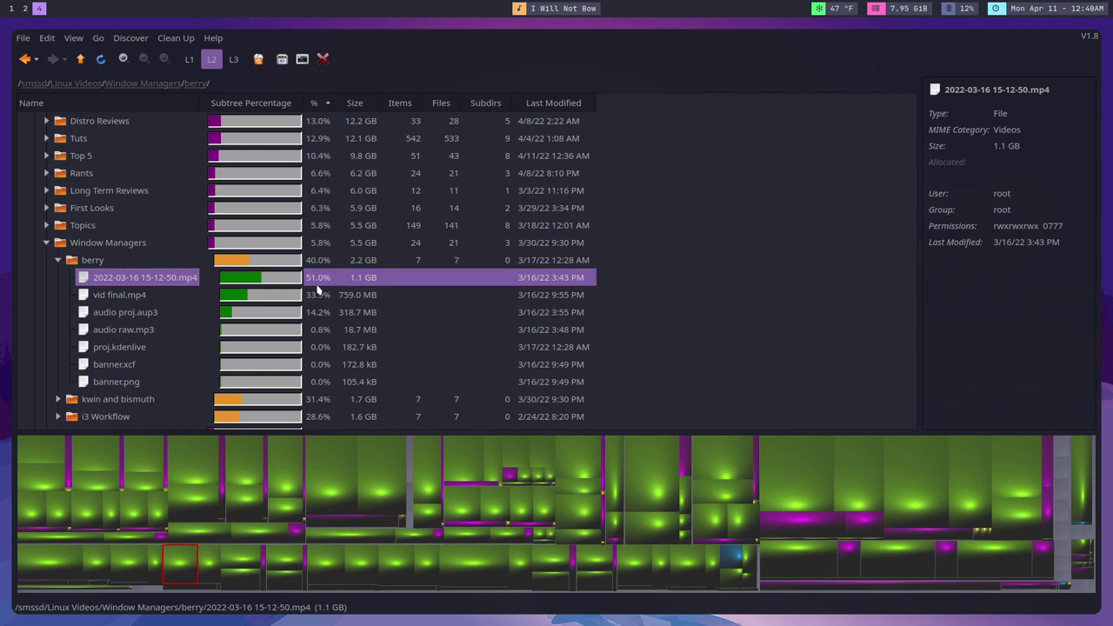
{"action": "scroll", "coordinate": [323, 286], "scroll_direction": "down", "scroll_amount": 2}
{"action": "scroll", "coordinate": [323, 286], "scroll_direction": "up", "scroll_amount": 3}
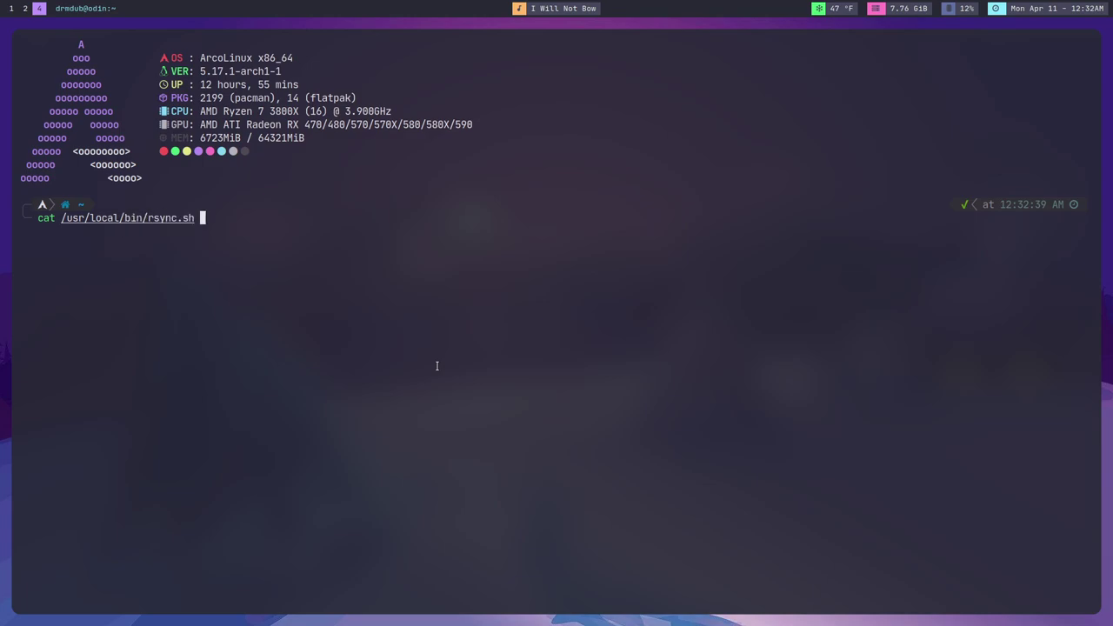
- Print /usr/local/bin/rsync.sh and highlight the script's rsync command line
{"action": "key", "text": "Return"}
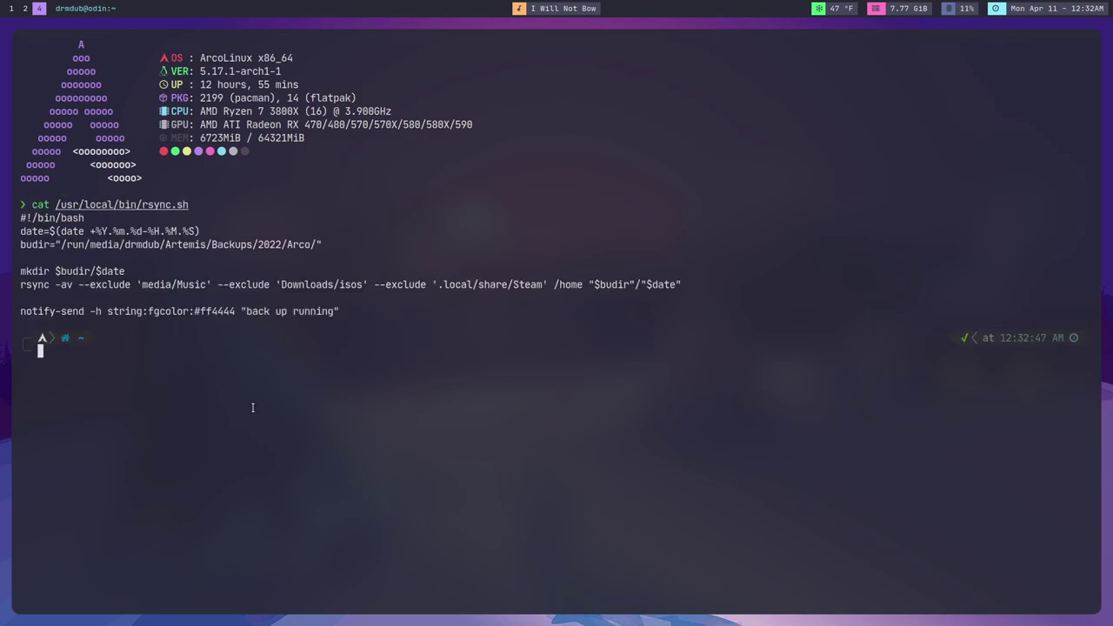
{"action": "left_click_drag", "start_coordinate": [20, 285], "coordinate": [727, 283]}
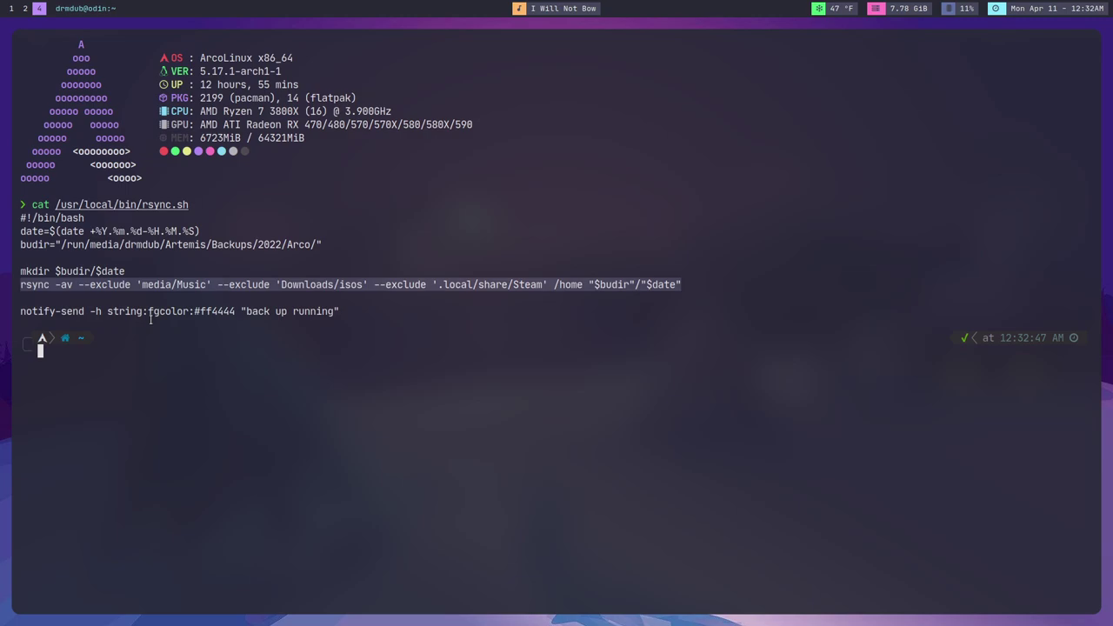
{"action": "type", "text": "rsync"}
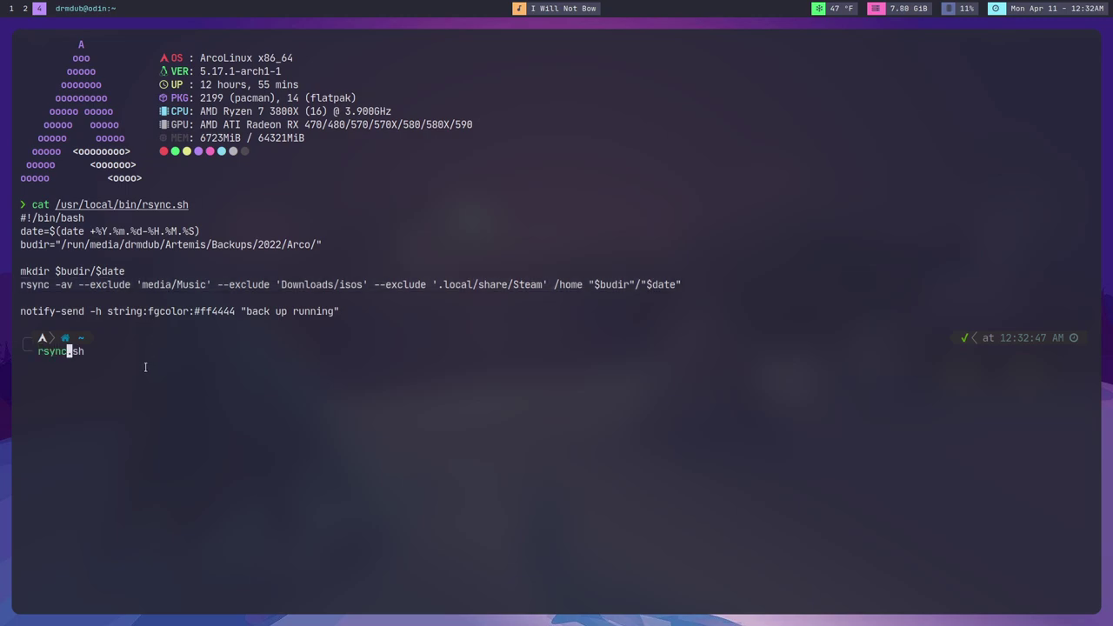
{"action": "key", "text": "BackSpace"}
{"action": "key", "text": "BackSpace"}
{"action": "key", "text": "BackSpace"}
{"action": "key", "text": "BackSpace"}
{"action": "key", "text": "BackSpace"}
{"action": "key", "text": "BackSpace"}
- Open man rsync and scroll through its DESCRIPTION and GENERAL sections
{"action": "type", "text": "man rsync"}
{"action": "key", "text": "Return"}
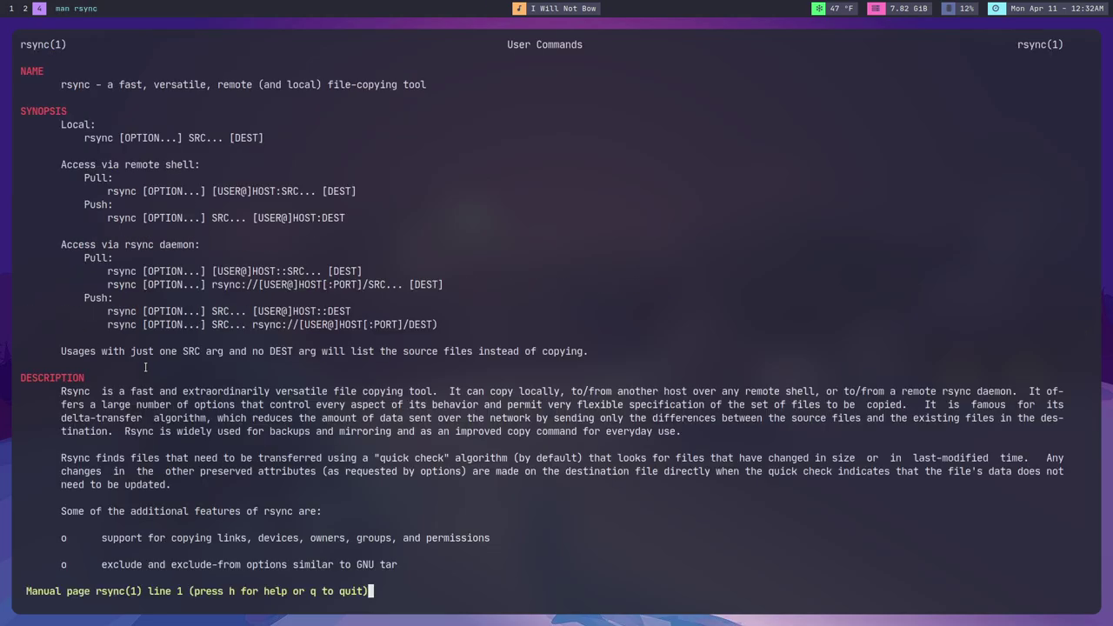
{"action": "scroll", "coordinate": [169, 314], "scroll_direction": "down", "scroll_amount": 6}
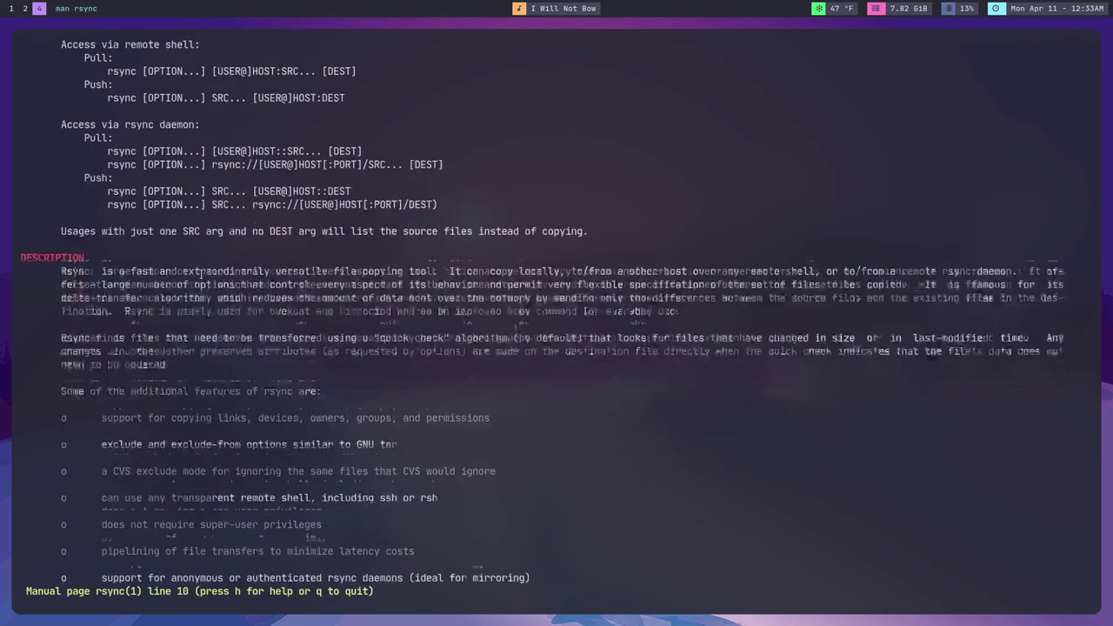
{"action": "scroll", "coordinate": [201, 274], "scroll_direction": "down", "scroll_amount": 5}
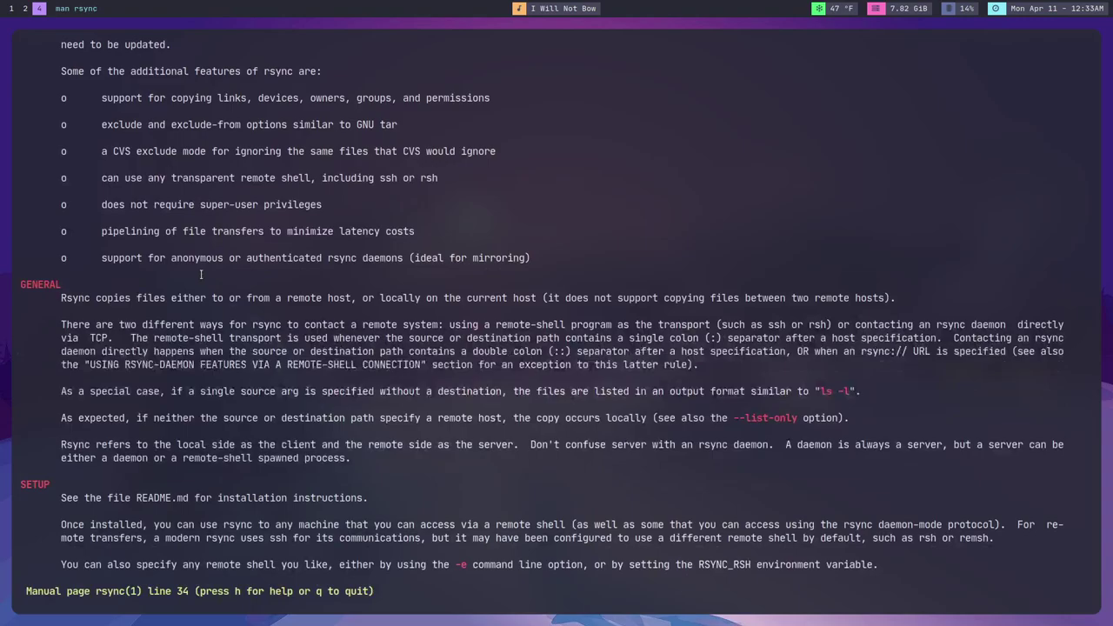
{"action": "scroll", "coordinate": [201, 274], "scroll_direction": "down", "scroll_amount": 3}
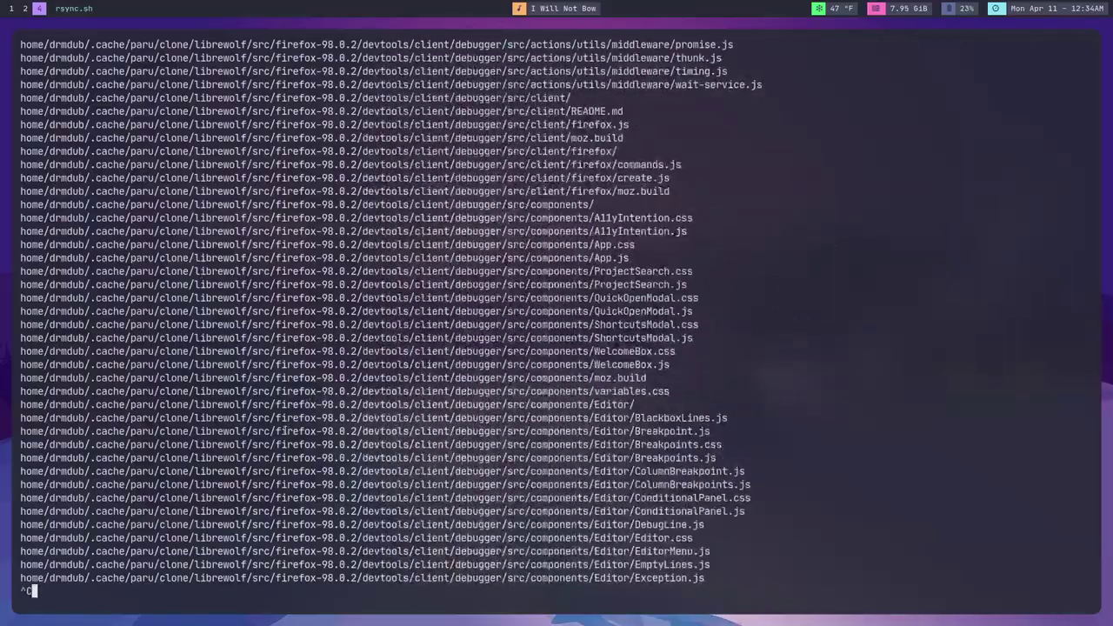
- Interrupt the running rsync backup with Ctrl+C, clear the screen, and start a new rsync command
{"action": "key", "text": "ctrl+c"}
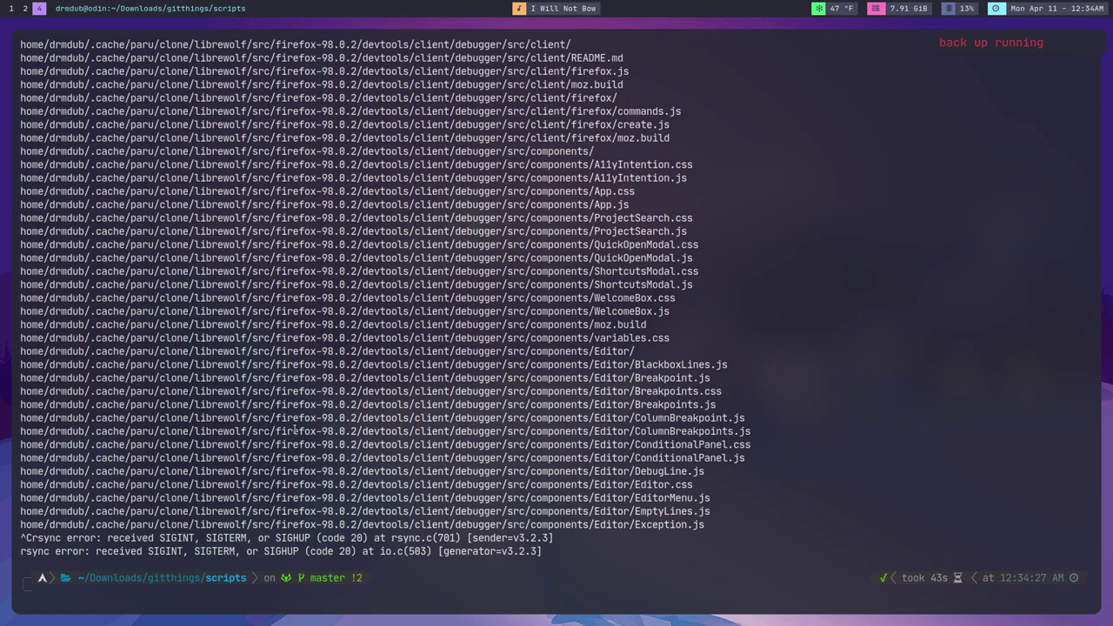
{"action": "type", "text": "rsyn"}
{"action": "key", "text": "BackSpace"}
{"action": "key", "text": "BackSpace"}
{"action": "key", "text": "BackSpace"}
{"action": "key", "text": "BackSpace"}
{"action": "key", "text": "ctrl+l"}
{"action": "type", "text": "rsyncg"}
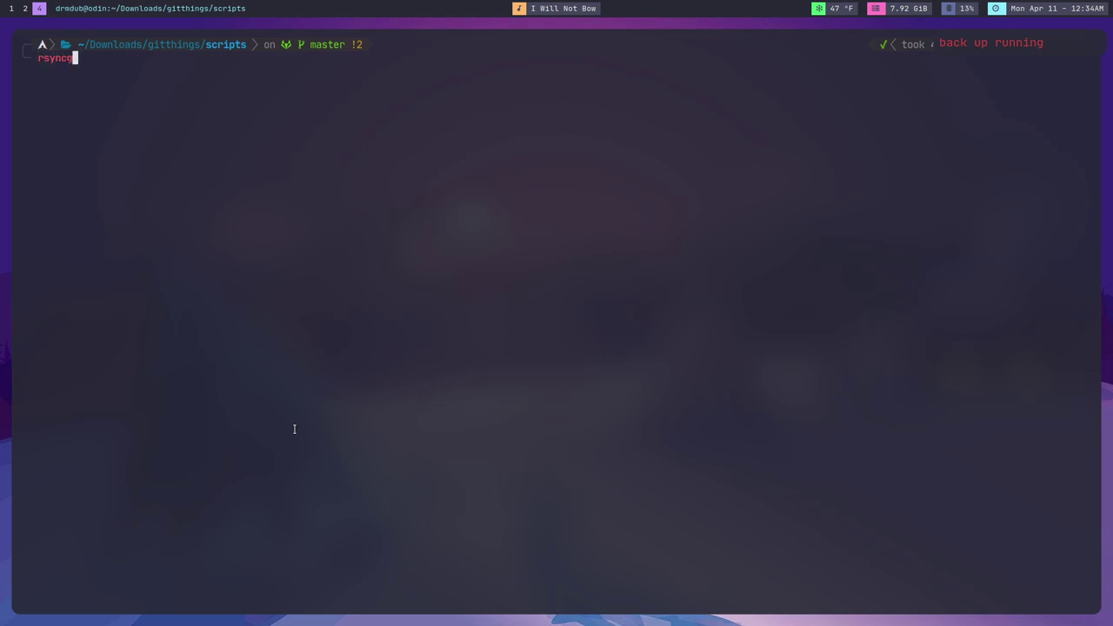
{"action": "key", "text": "BackSpace"}
- List all 448 rsync long options via zsh completion and scroll through their descriptions
{"action": "type", "text": "--"}
{"action": "key", "text": "Tab"}
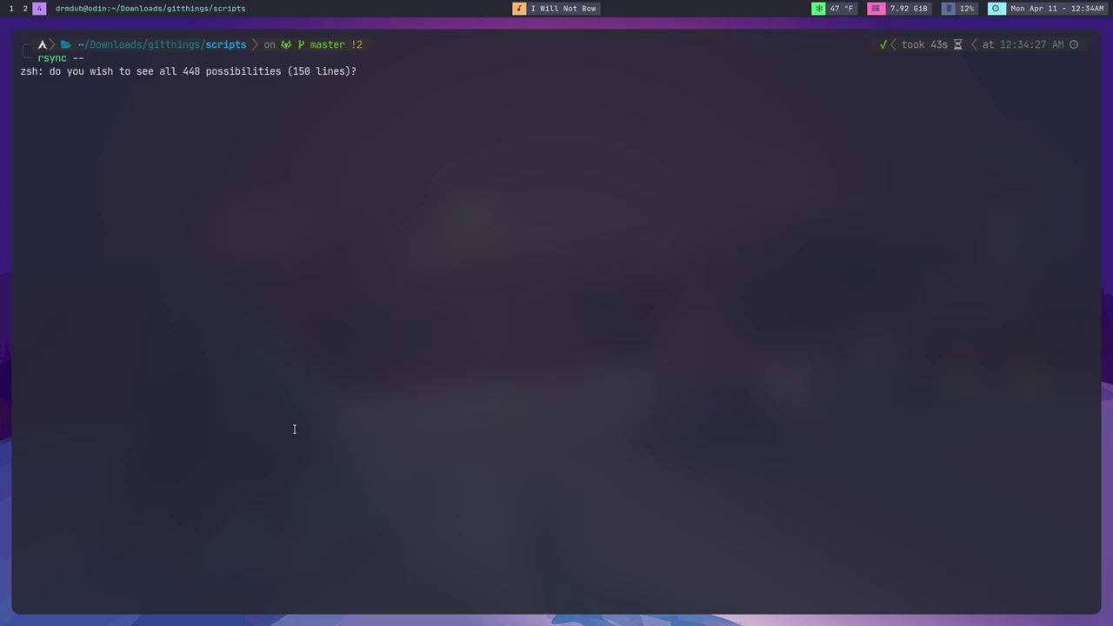
{"action": "key", "text": "y"}
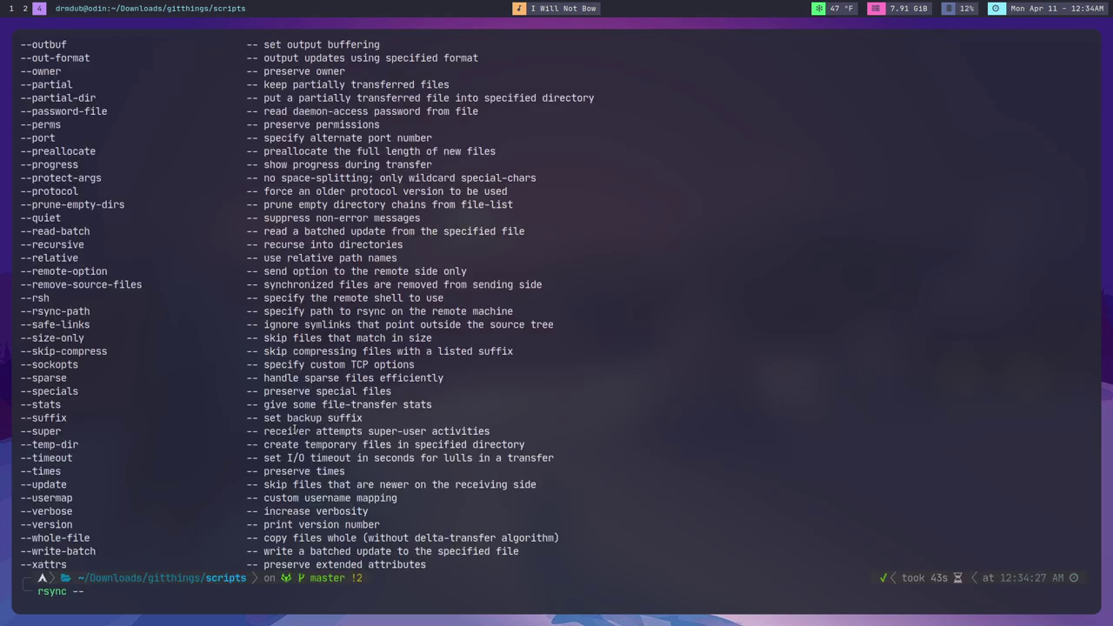
{"action": "scroll", "coordinate": [296, 430], "scroll_direction": "up", "scroll_amount": 20}
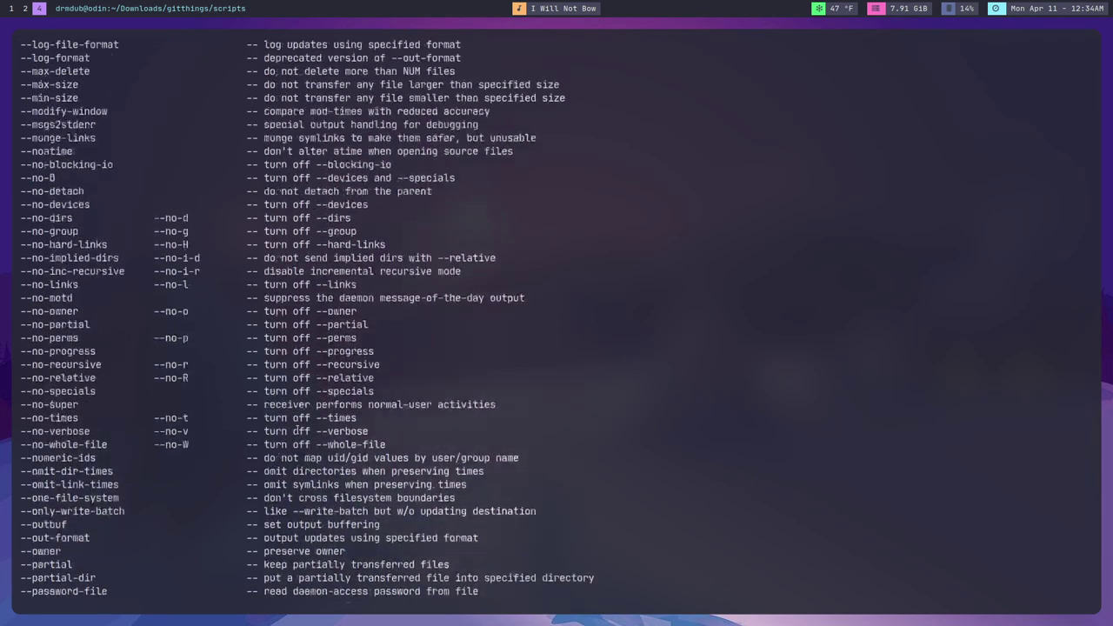
{"action": "scroll", "coordinate": [299, 430], "scroll_direction": "up", "scroll_amount": 20}
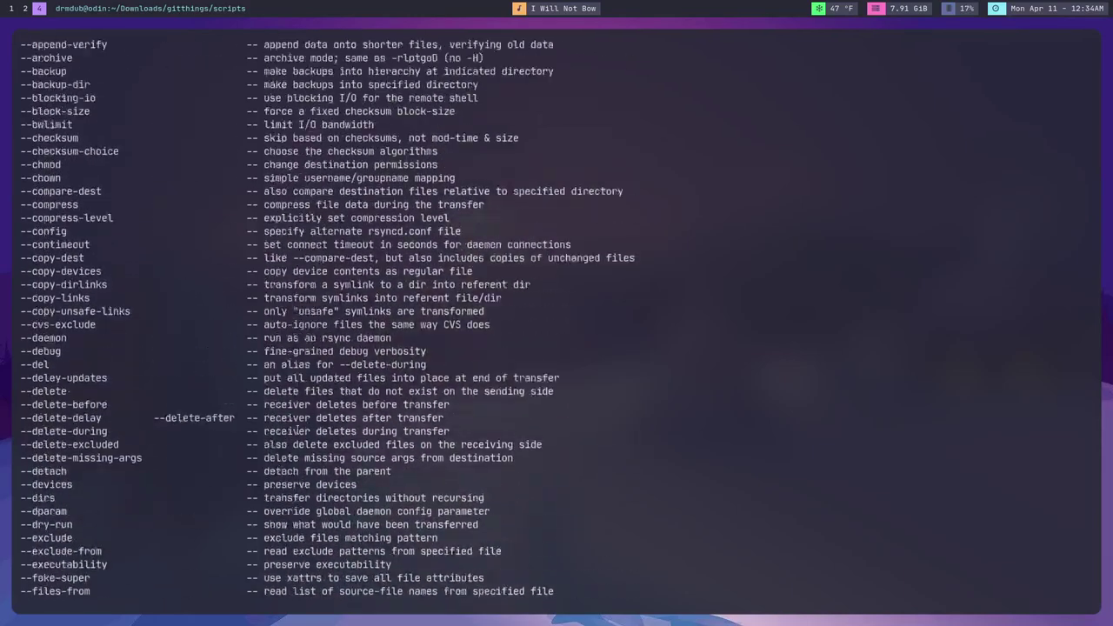
{"action": "scroll", "coordinate": [299, 430], "scroll_direction": "down", "scroll_amount": 4}
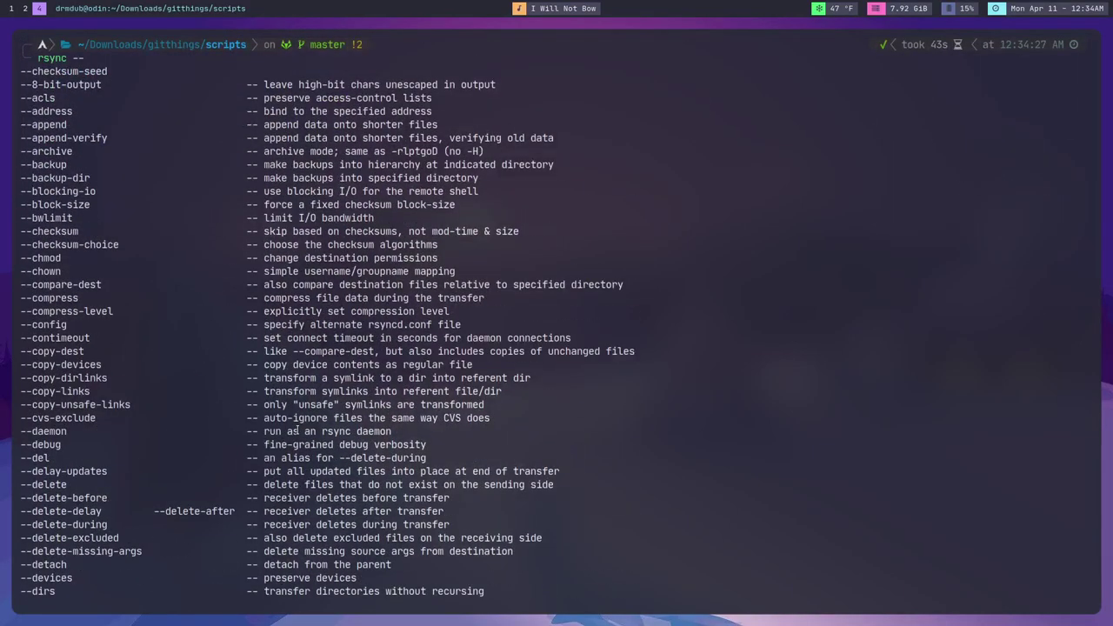
{"action": "scroll", "coordinate": [298, 429], "scroll_direction": "down", "scroll_amount": 19}
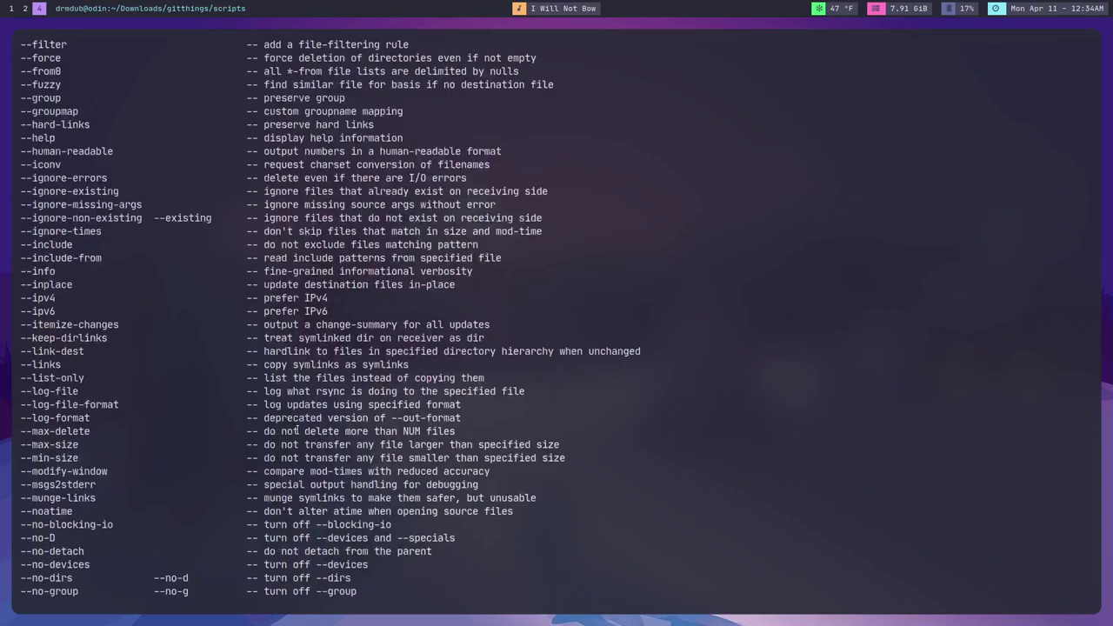
{"action": "scroll", "coordinate": [297, 430], "scroll_direction": "down", "scroll_amount": 18}
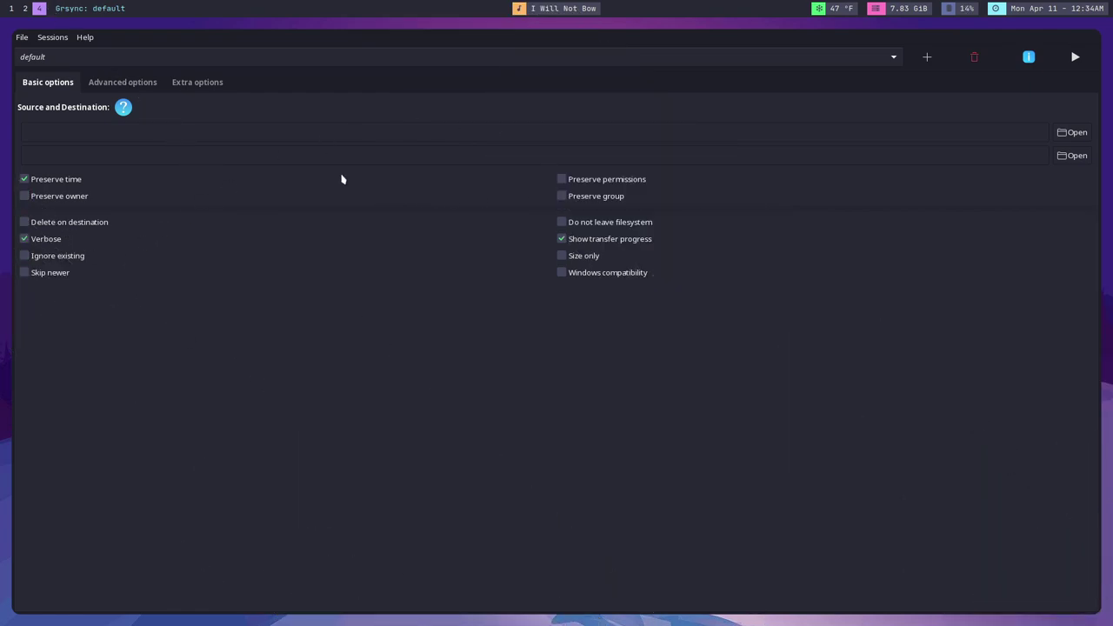
{"action": "left_click", "coordinate": [120, 129]}
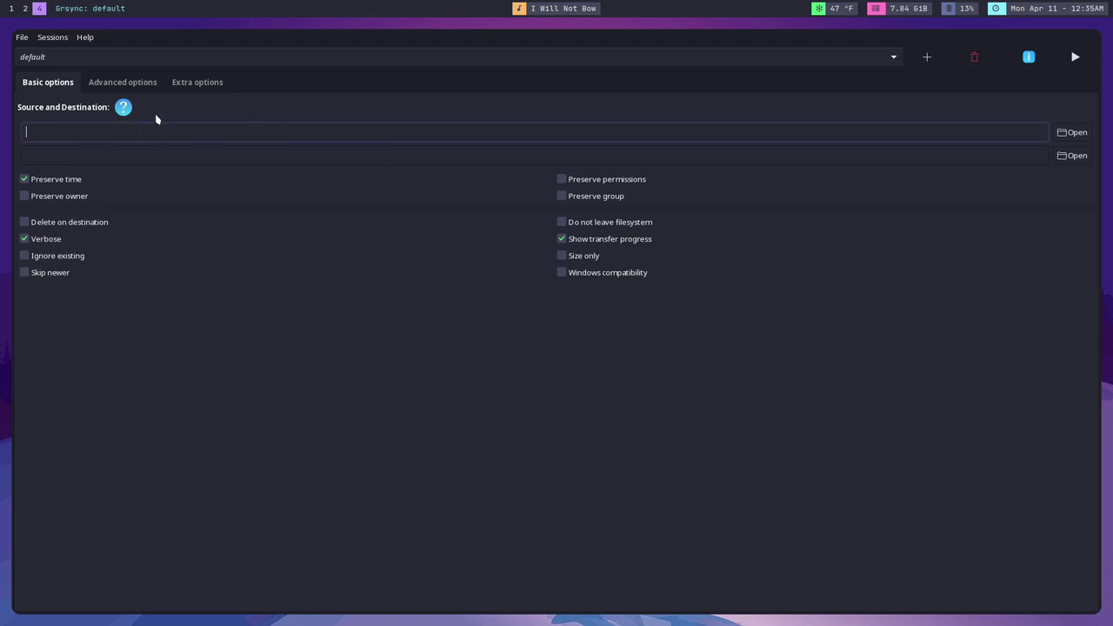
{"action": "left_click", "coordinate": [136, 81]}
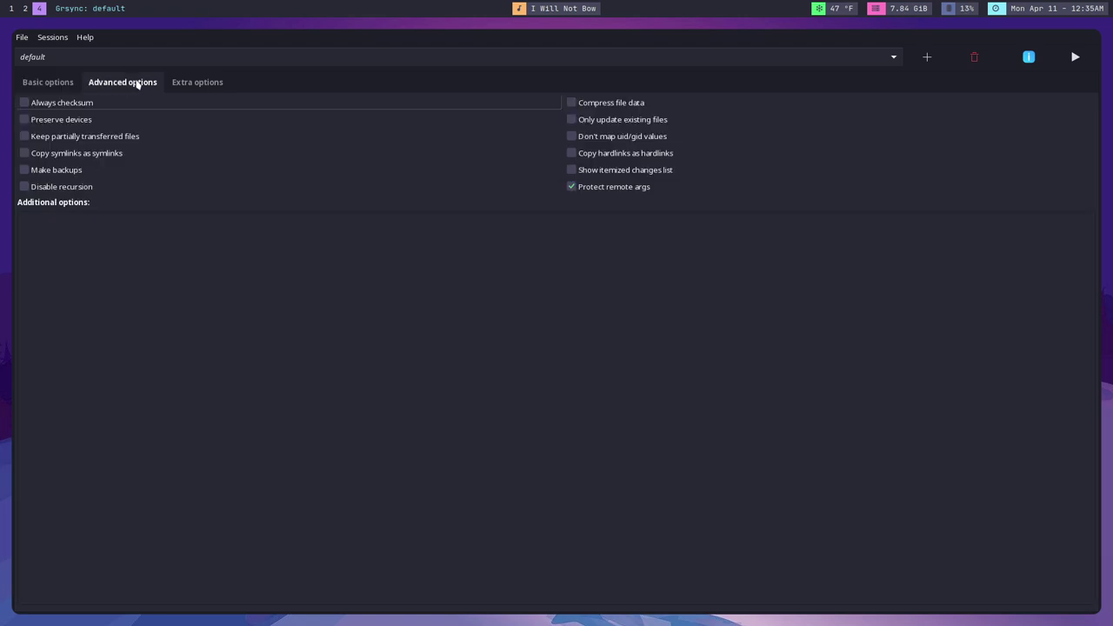
{"action": "left_click", "coordinate": [203, 81]}
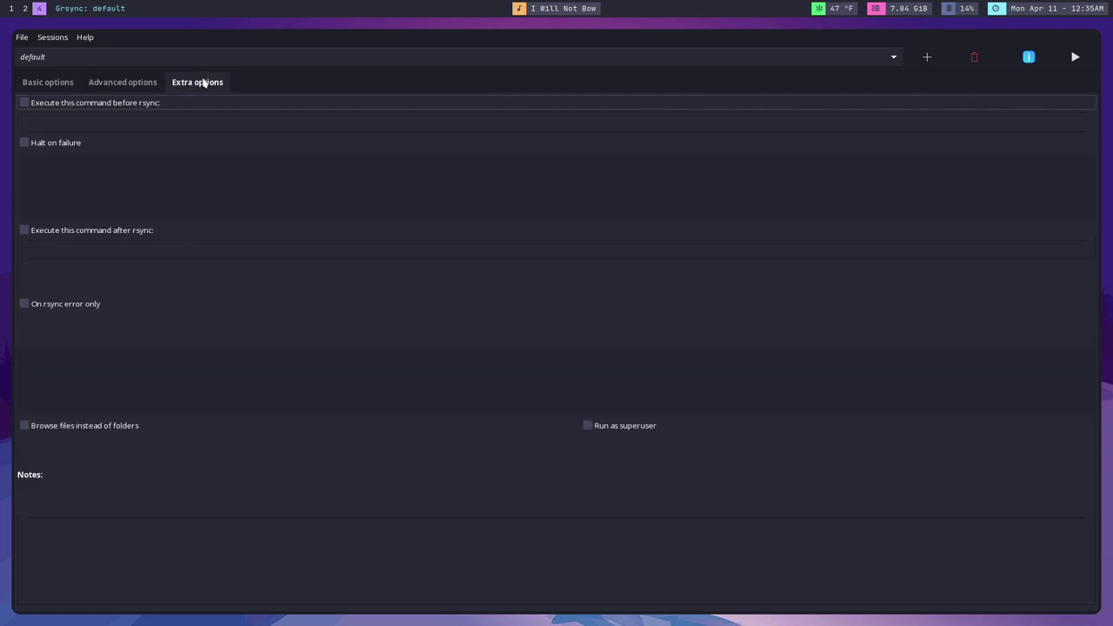
{"action": "left_click", "coordinate": [122, 82]}
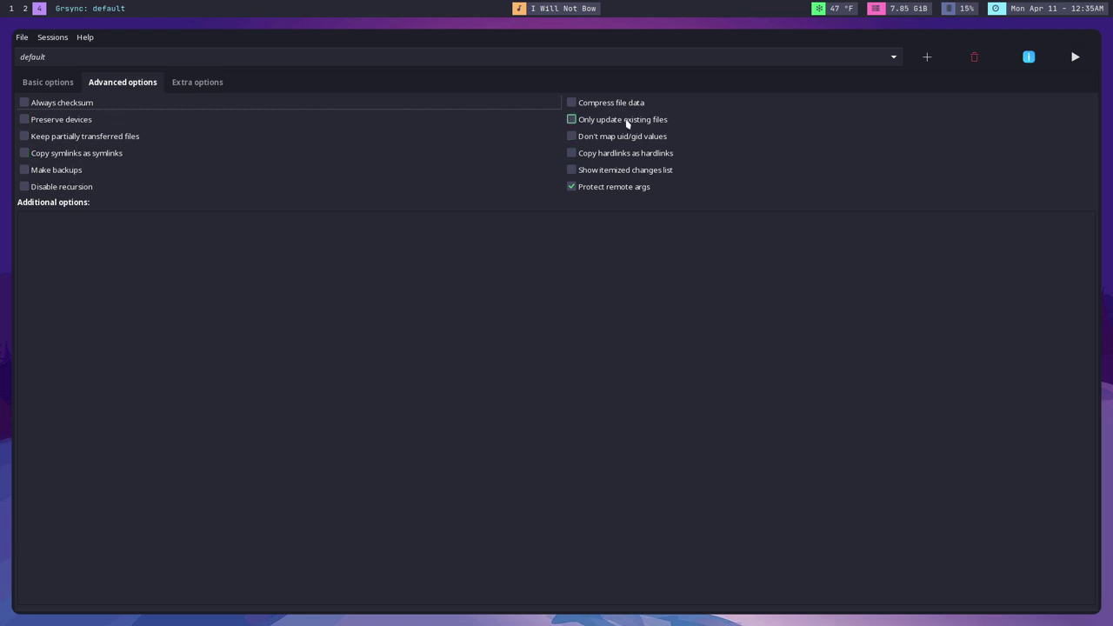
{"action": "left_click", "coordinate": [54, 82]}
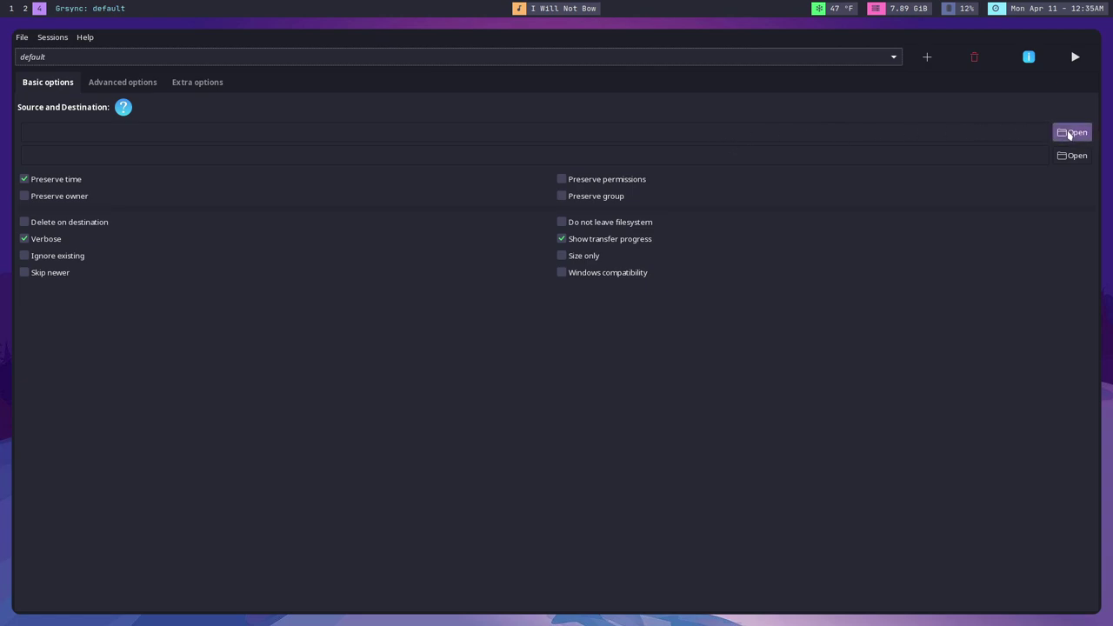
- Look over Grsync's Sessions menu choices without picking one
{"action": "left_click", "coordinate": [53, 37]}
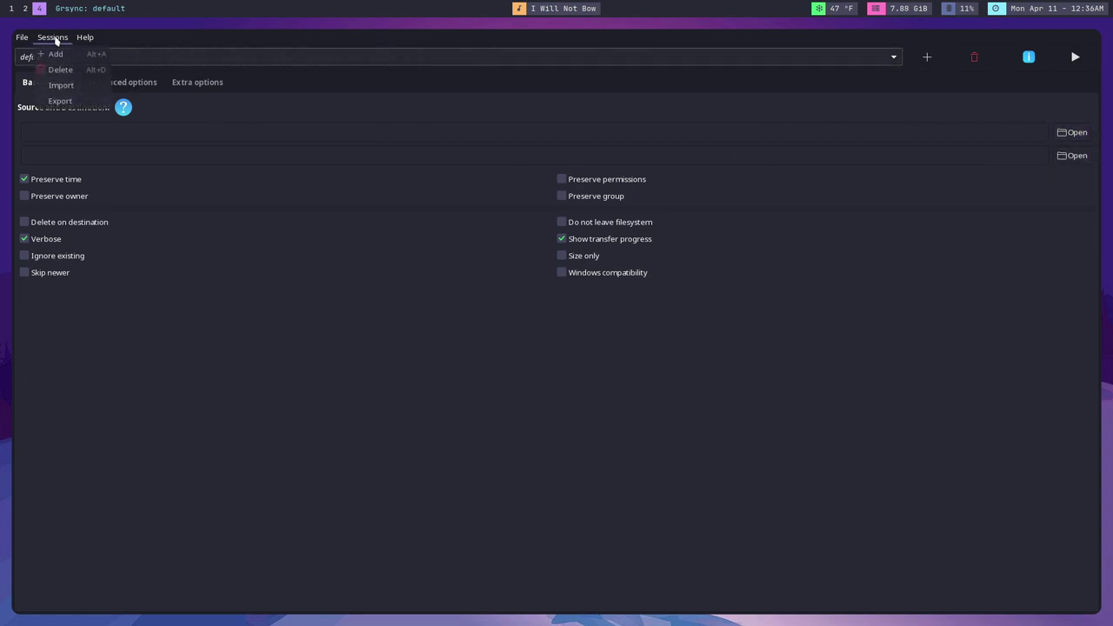
{"action": "left_click", "coordinate": [54, 38]}
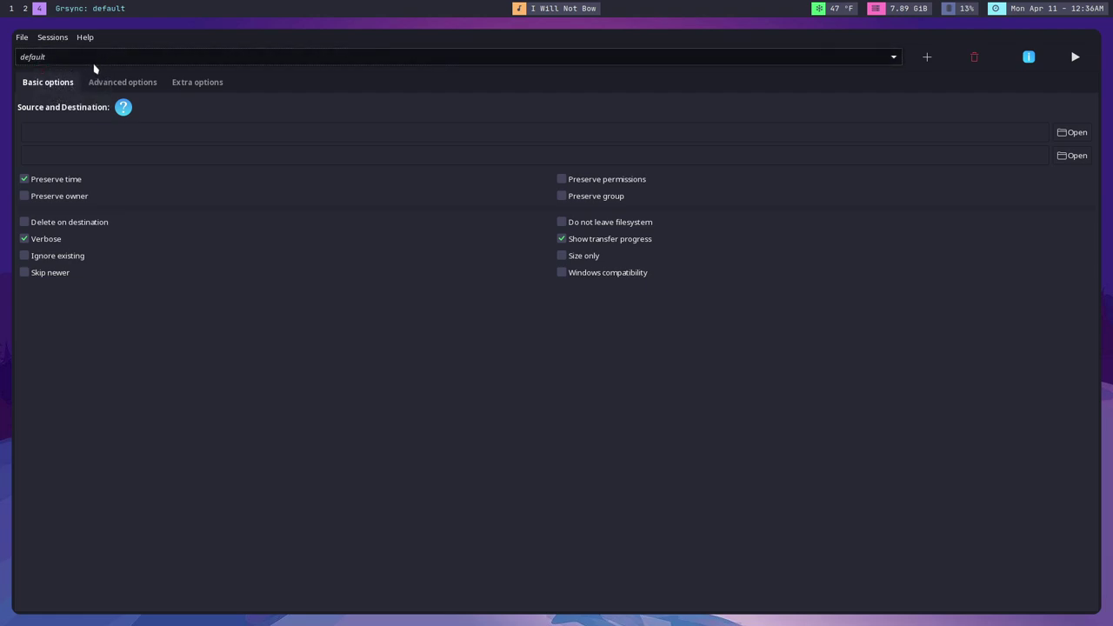
{"action": "left_click", "coordinate": [51, 39]}
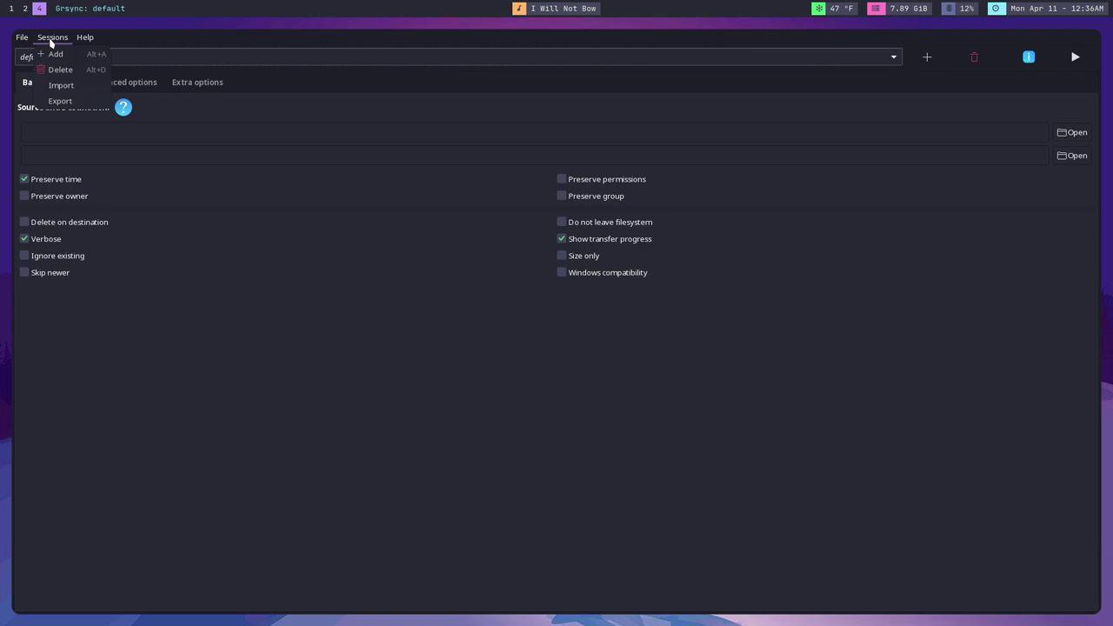
{"action": "left_click", "coordinate": [20, 37]}
- Open and cancel Grsync Preferences, then run a simulation of the default session
{"action": "left_click", "coordinate": [22, 37]}
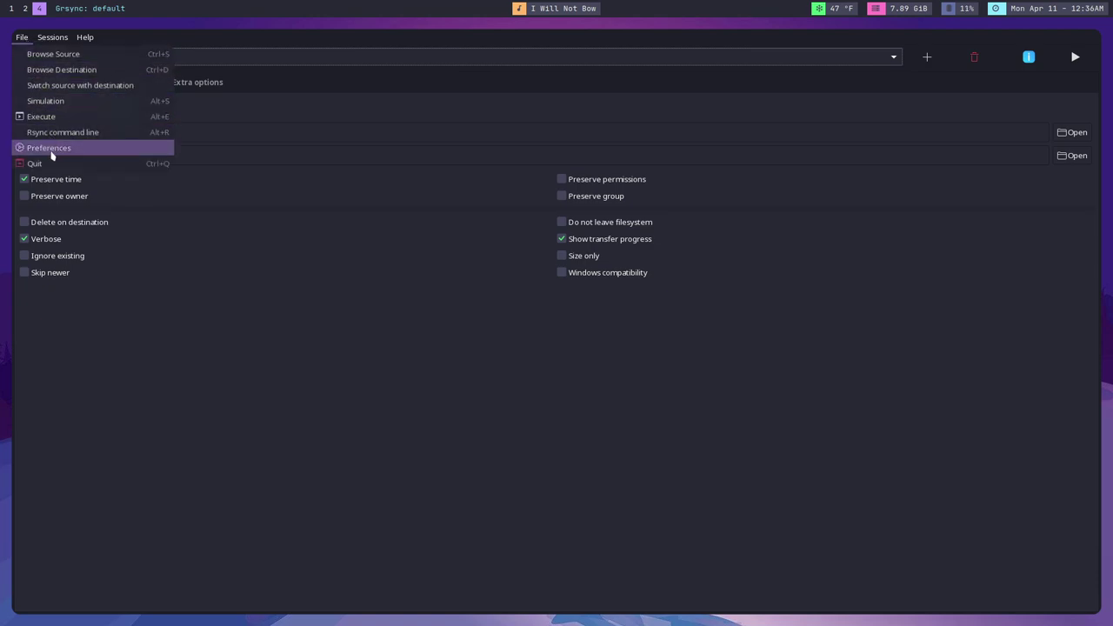
{"action": "left_click", "coordinate": [49, 150]}
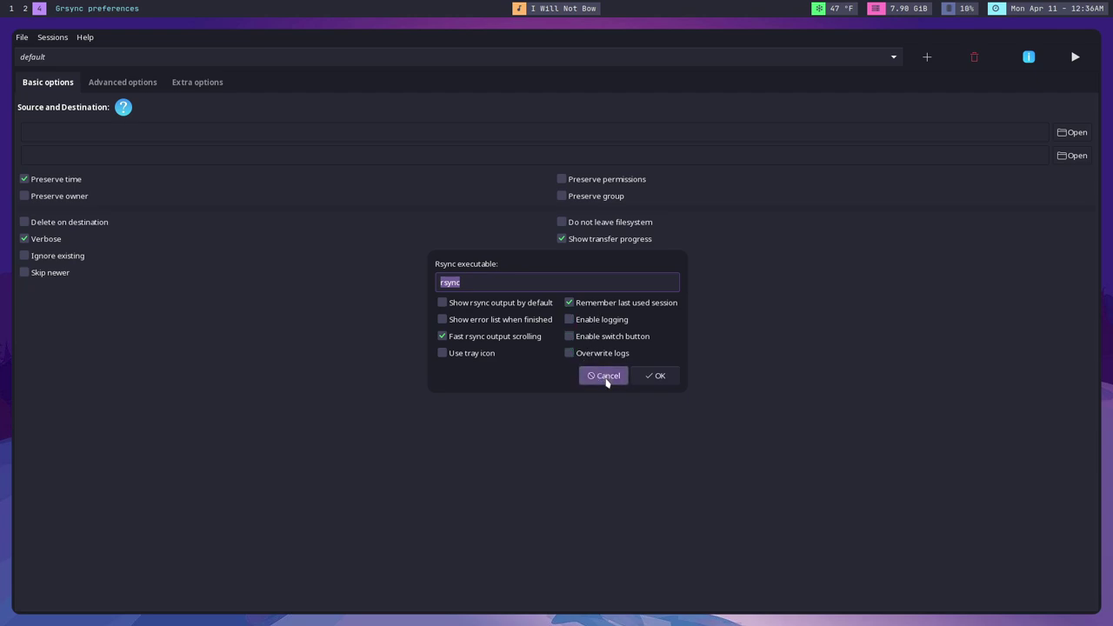
{"action": "left_click", "coordinate": [606, 379]}
{"action": "left_click", "coordinate": [1029, 56]}
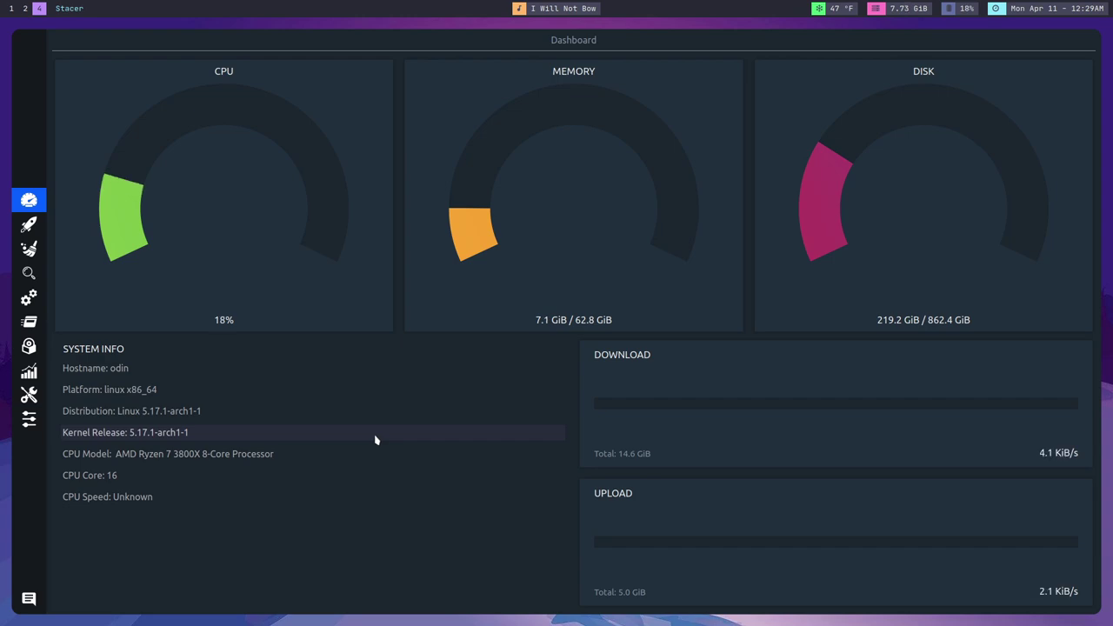
- Check package caches, application logs, application caches and all System Cleaner categories, then open Search
{"action": "left_click", "coordinate": [29, 225]}
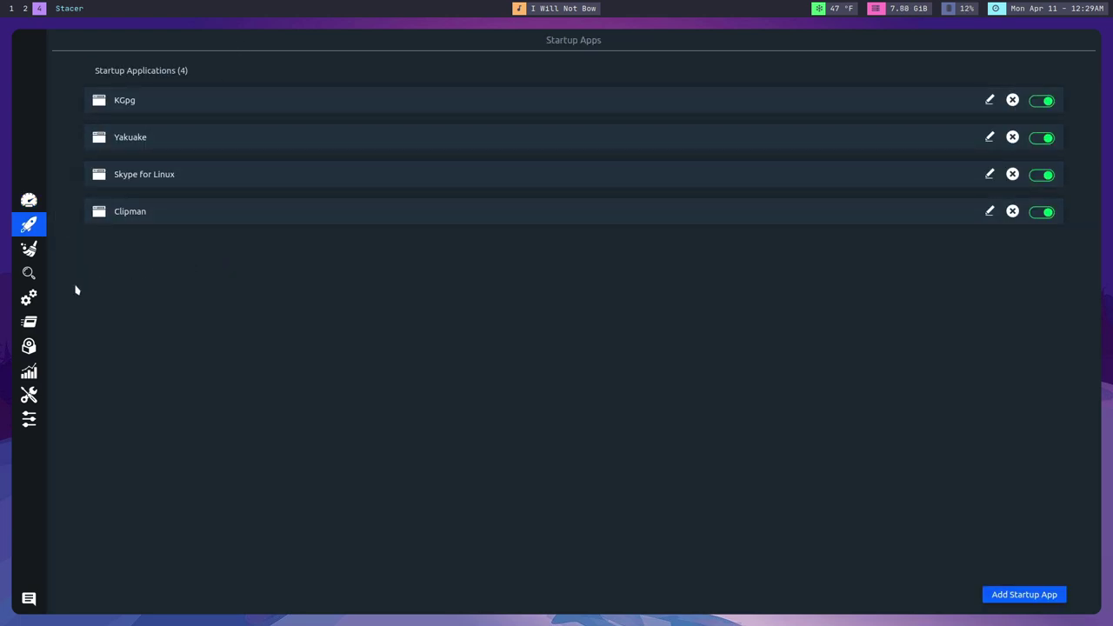
{"action": "left_click", "coordinate": [29, 249]}
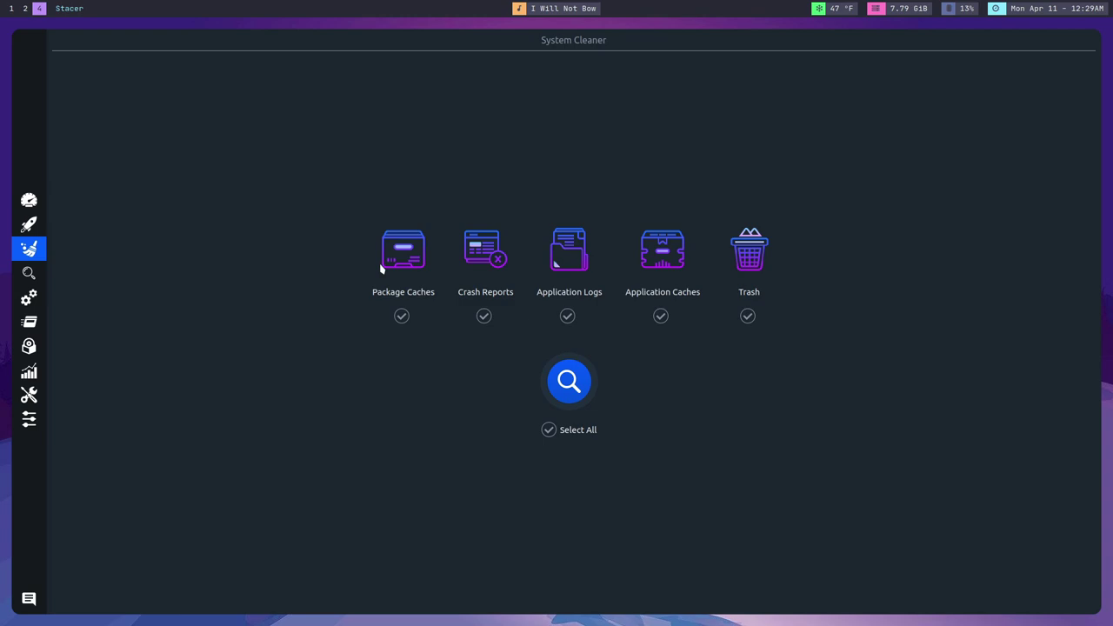
{"action": "left_click", "coordinate": [399, 317]}
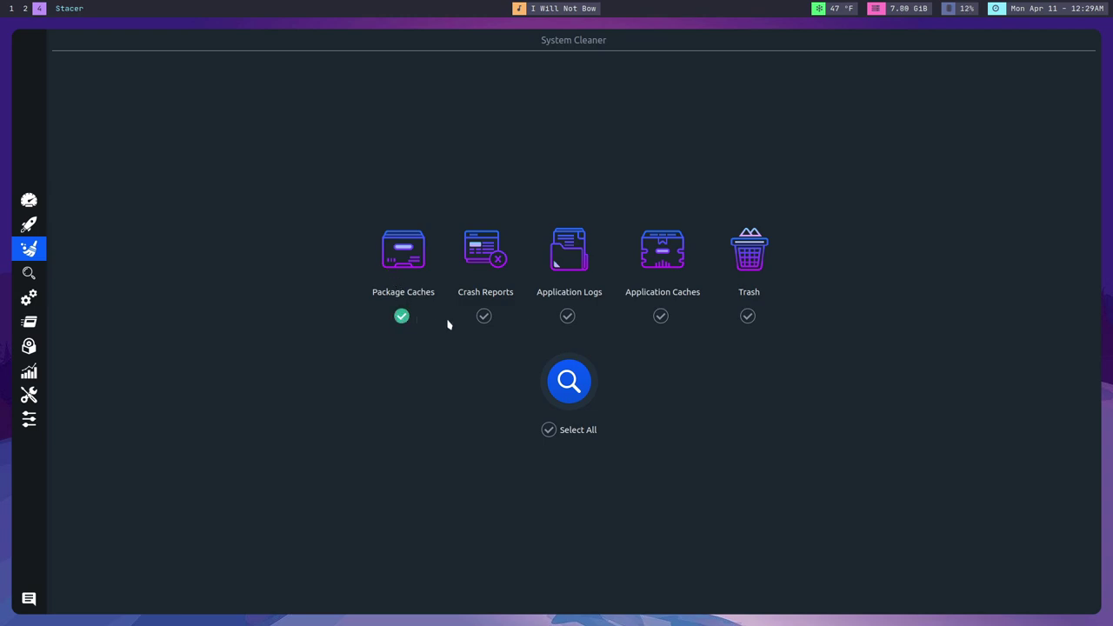
{"action": "left_click", "coordinate": [564, 319]}
{"action": "left_click", "coordinate": [658, 319]}
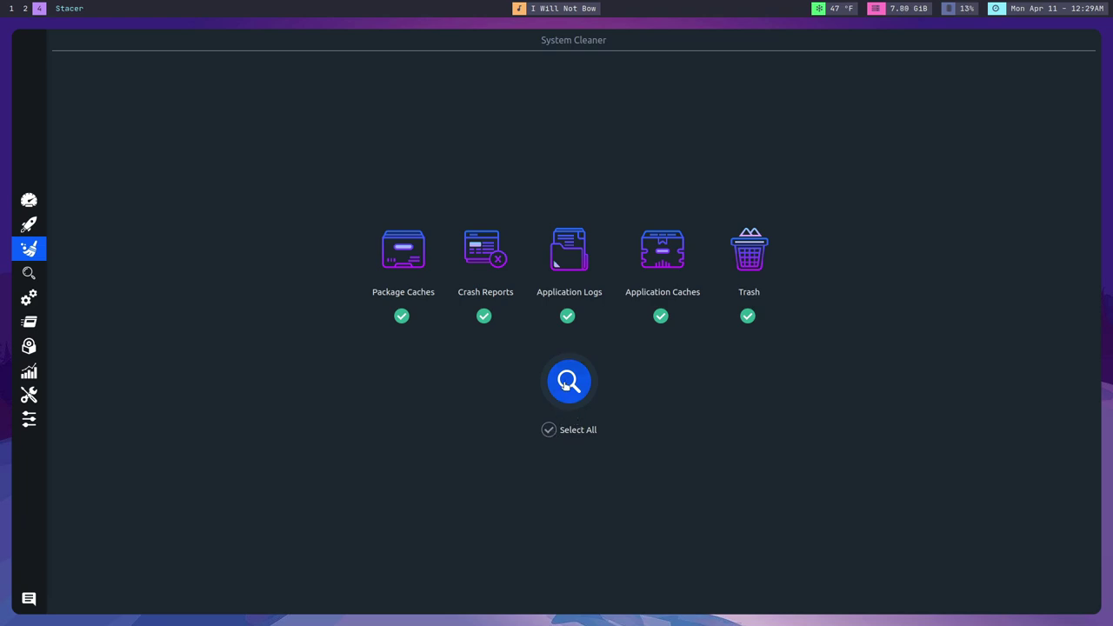
{"action": "left_click", "coordinate": [548, 430]}
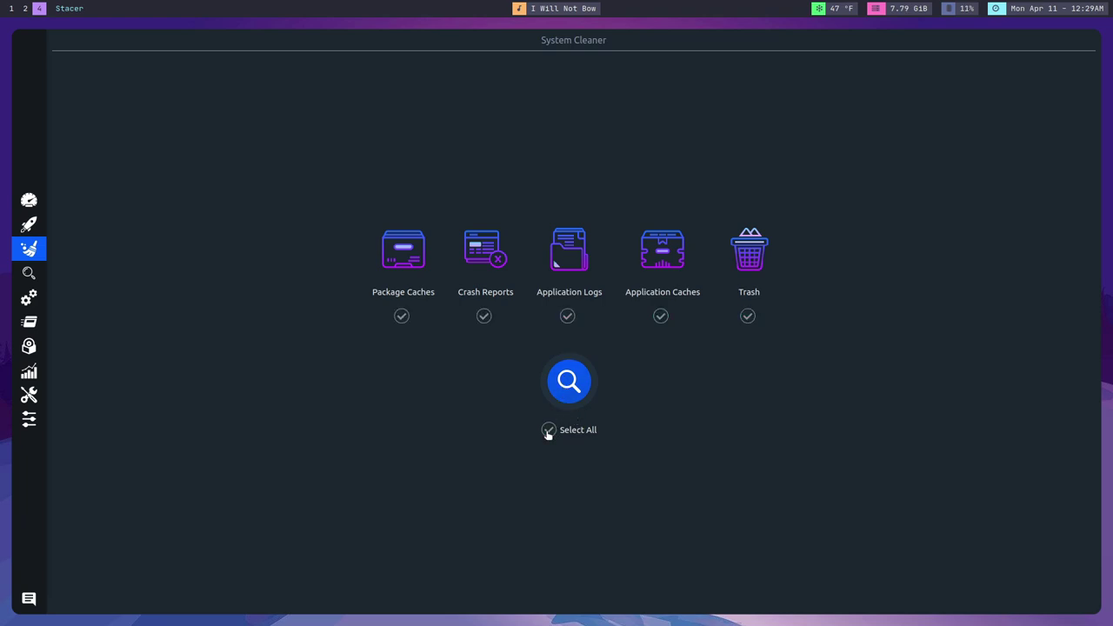
{"action": "left_click", "coordinate": [548, 430]}
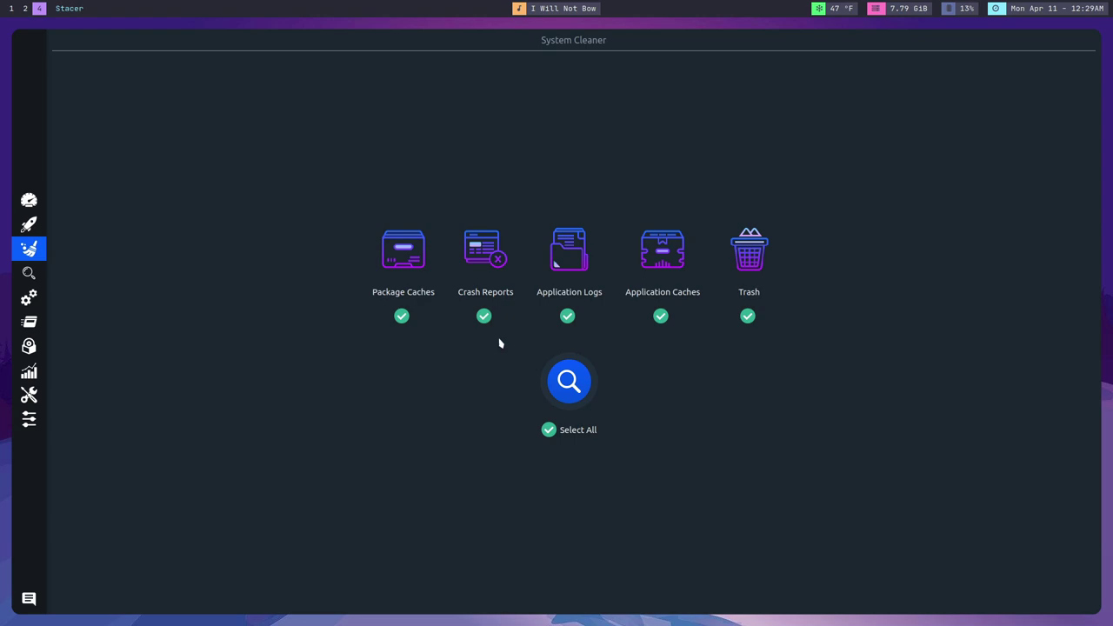
{"action": "left_click", "coordinate": [29, 273]}
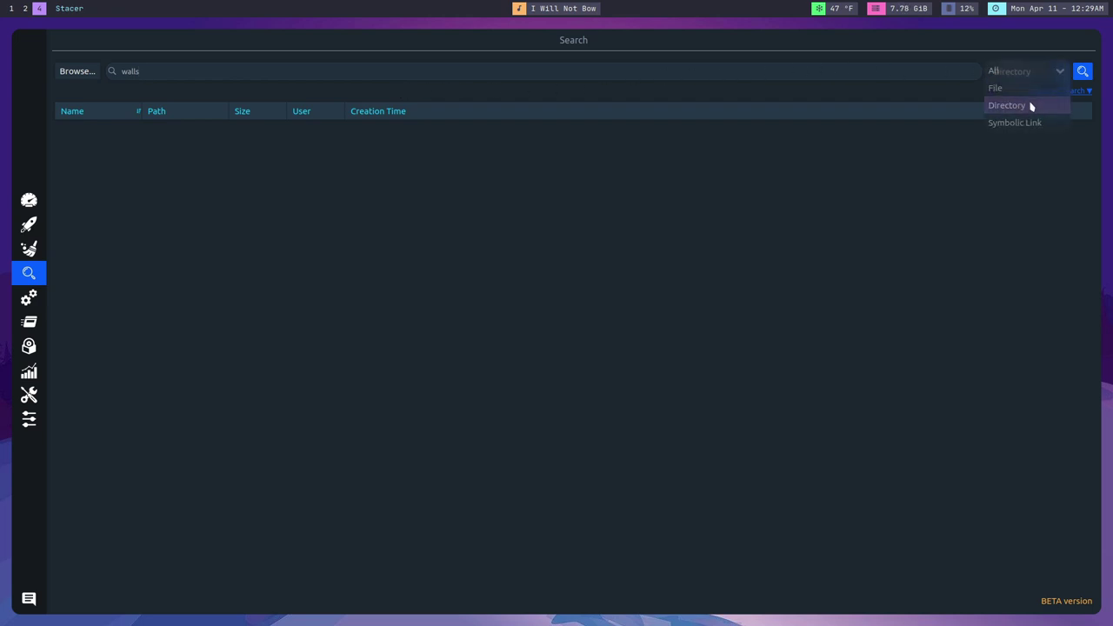
- Limit the 'walls' search in the media folder to Directory, then to Symbolic Link
{"action": "left_click", "coordinate": [1083, 71]}
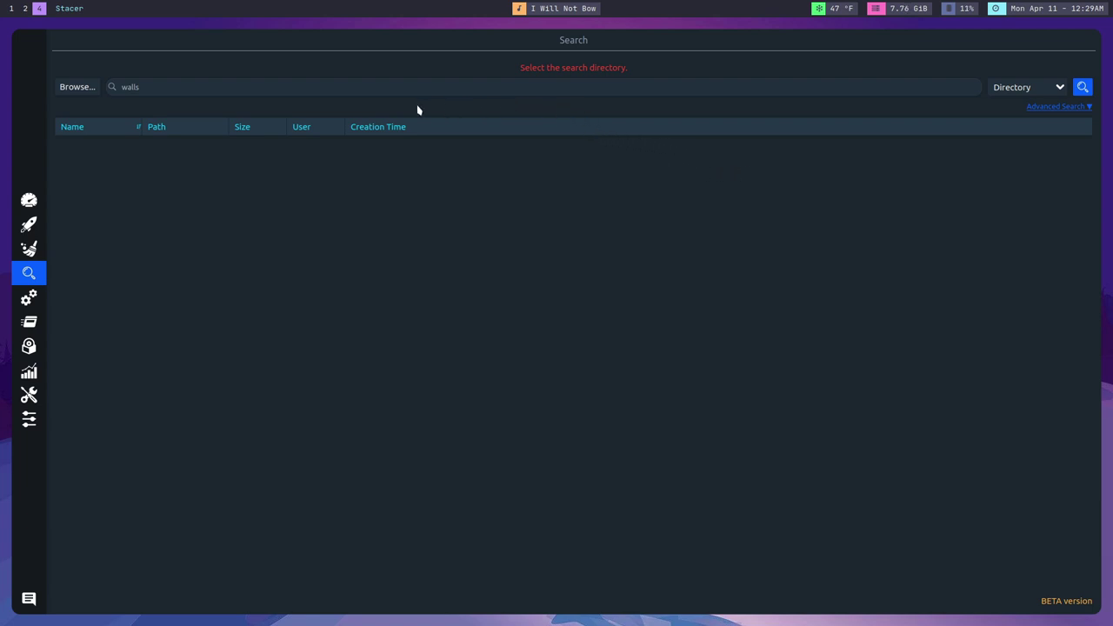
{"action": "left_click", "coordinate": [1060, 90]}
{"action": "left_click", "coordinate": [1026, 108]}
- Search for 'walls' across All file types (0 found), then show the 115 system services
{"action": "left_click", "coordinate": [1053, 90]}
{"action": "left_click", "coordinate": [1009, 35]}
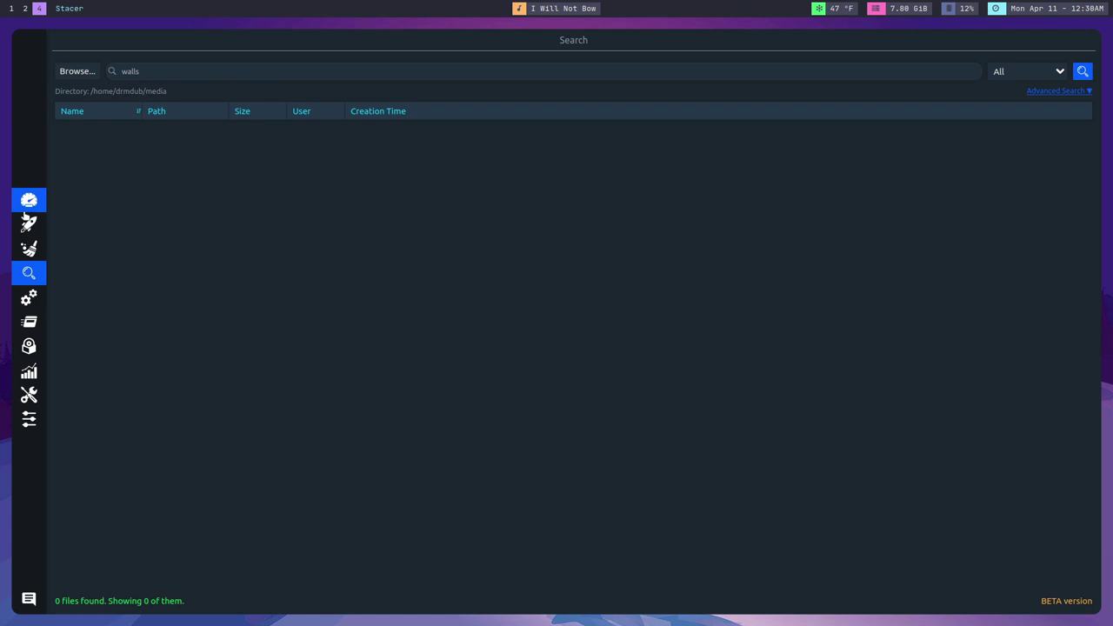
{"action": "left_click", "coordinate": [29, 296]}
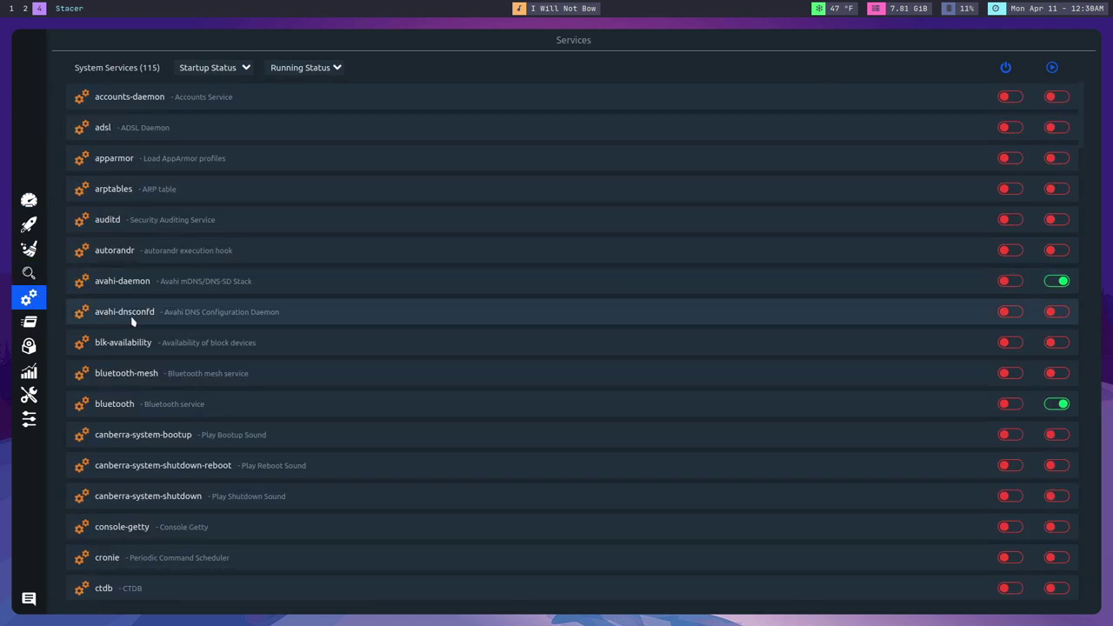
- View the running processes, then the package uninstaller, checking Snap packages and returning to regular packages
{"action": "scroll", "coordinate": [131, 286], "scroll_direction": "down", "scroll_amount": 15}
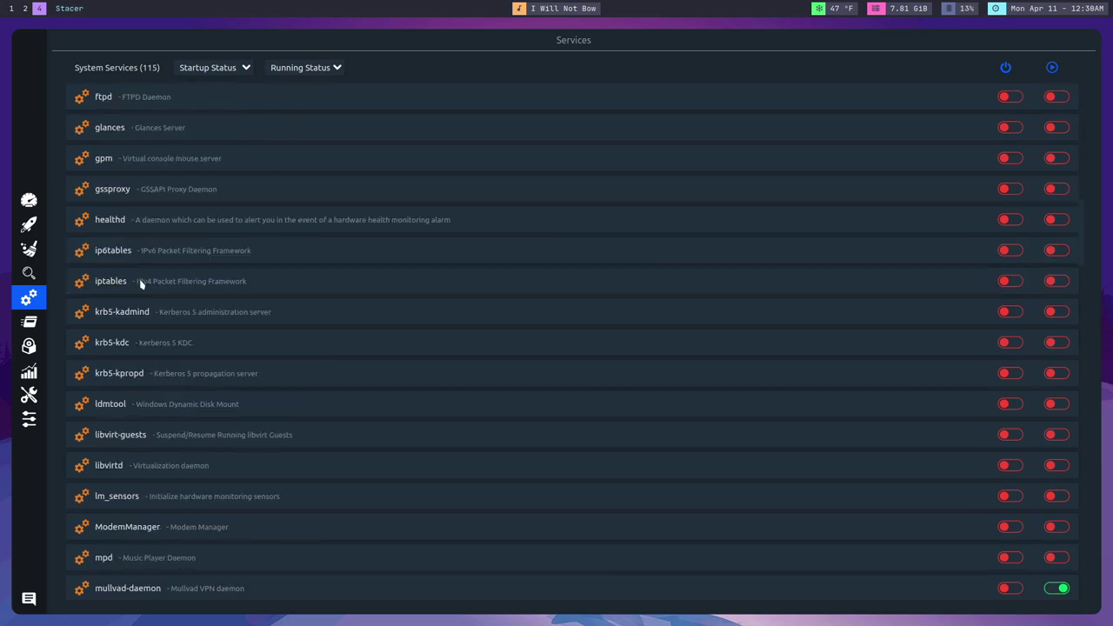
{"action": "left_click", "coordinate": [29, 321]}
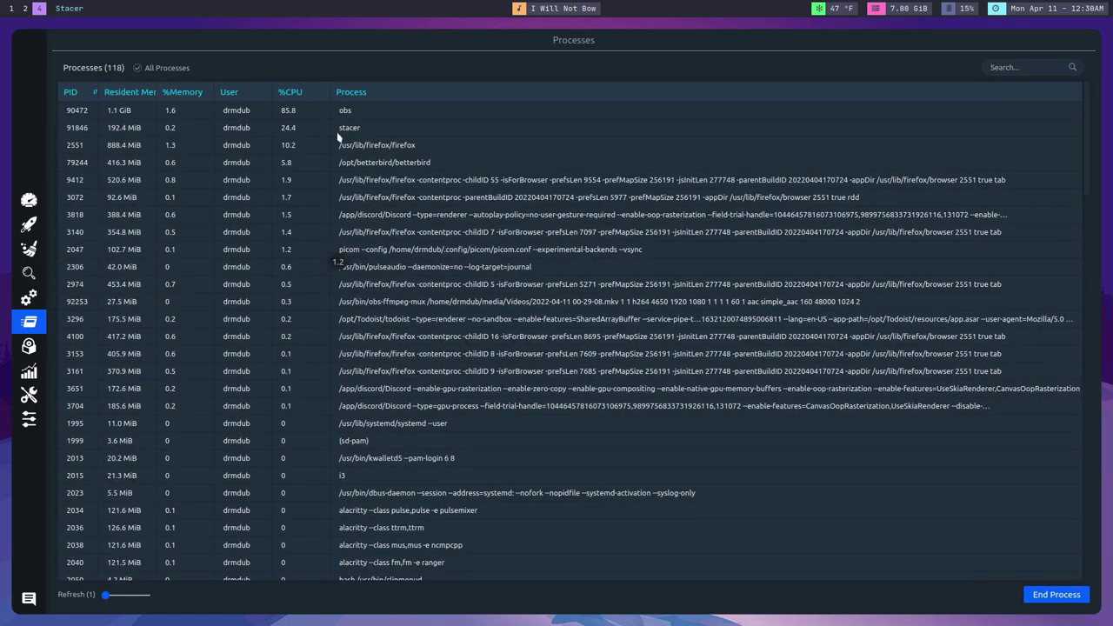
{"action": "left_click", "coordinate": [28, 345]}
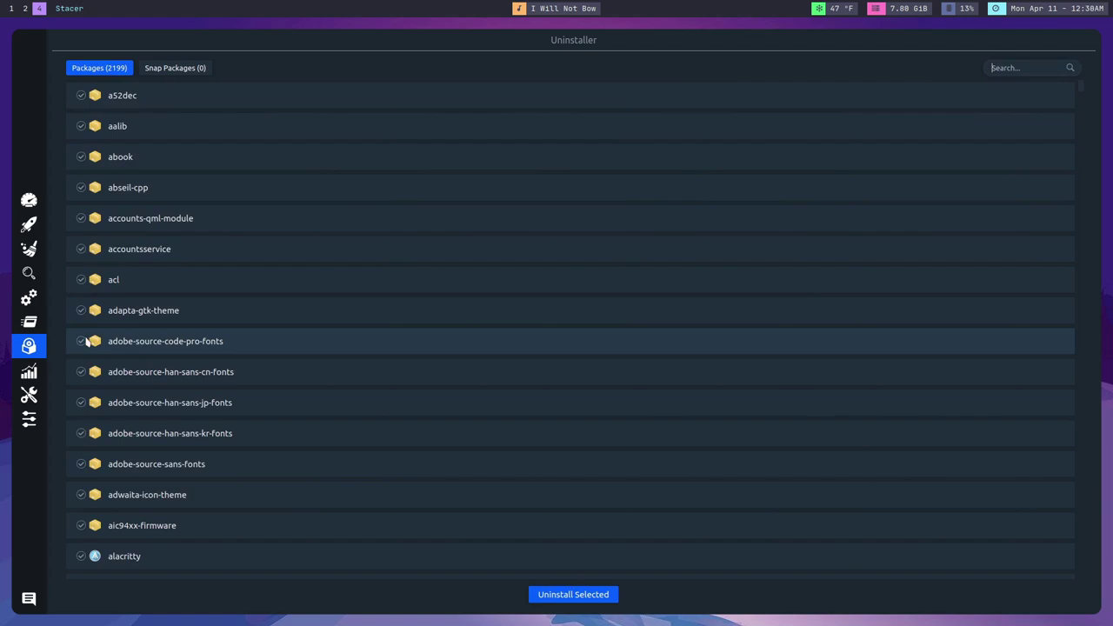
{"action": "left_click", "coordinate": [174, 68]}
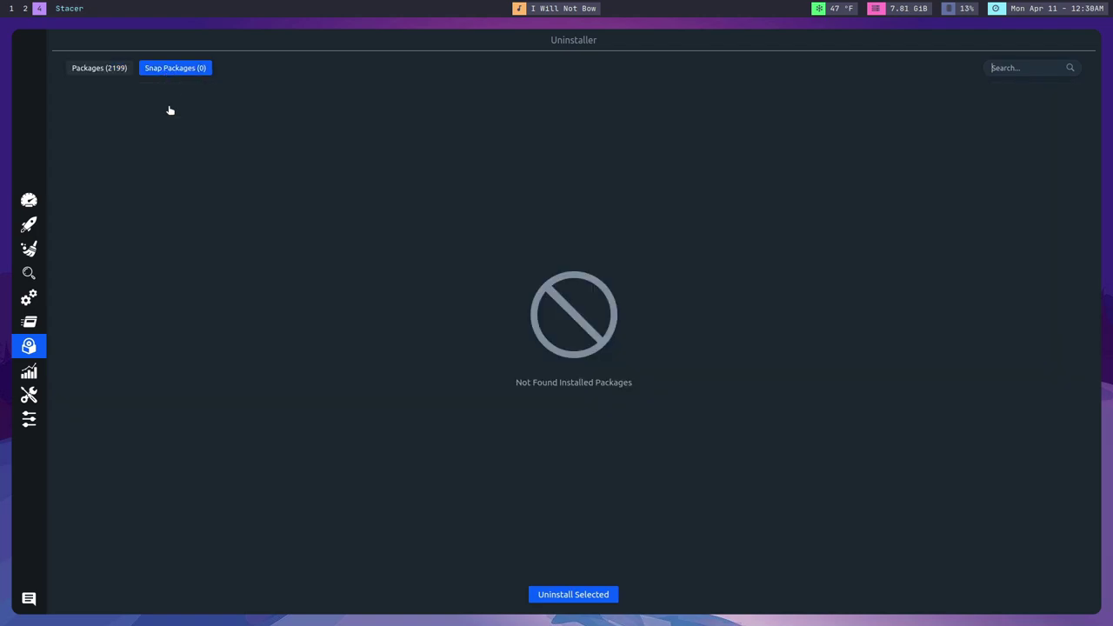
{"action": "left_click", "coordinate": [128, 67]}
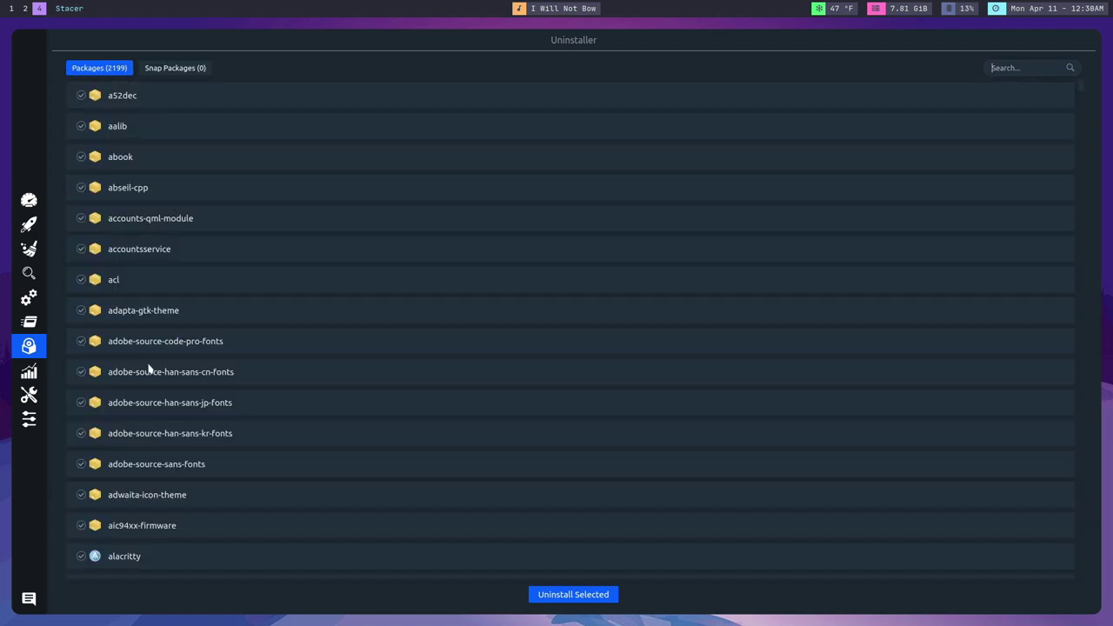
- Look at the resource graphs, hosts helper and settings, ending on the Dashboard's CPU, memory and disk gauges
{"action": "left_click", "coordinate": [29, 372]}
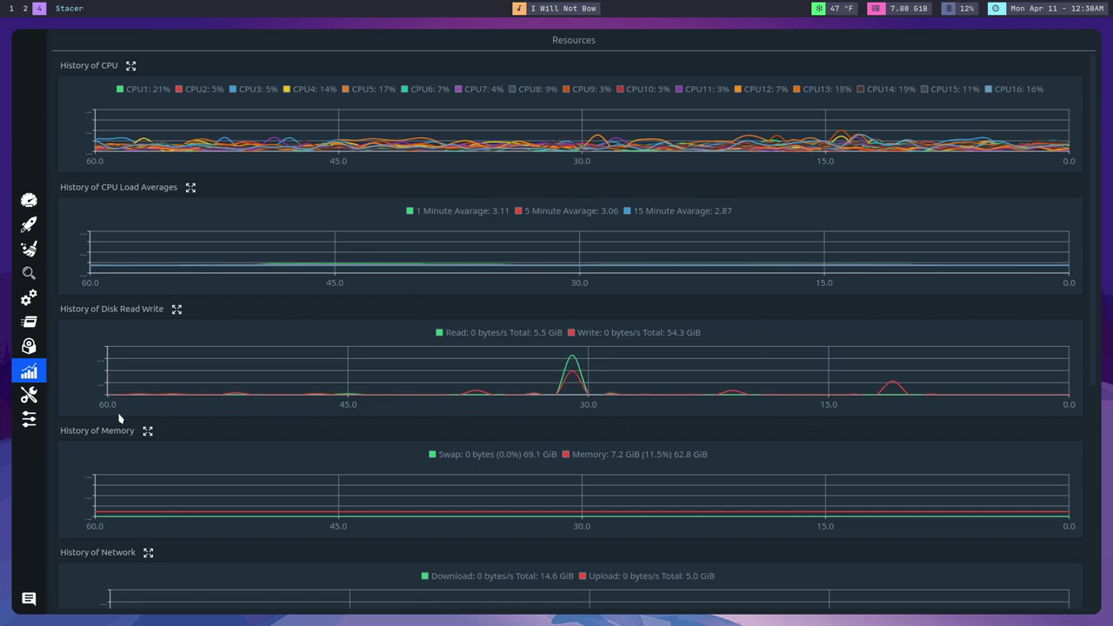
{"action": "left_click", "coordinate": [39, 397]}
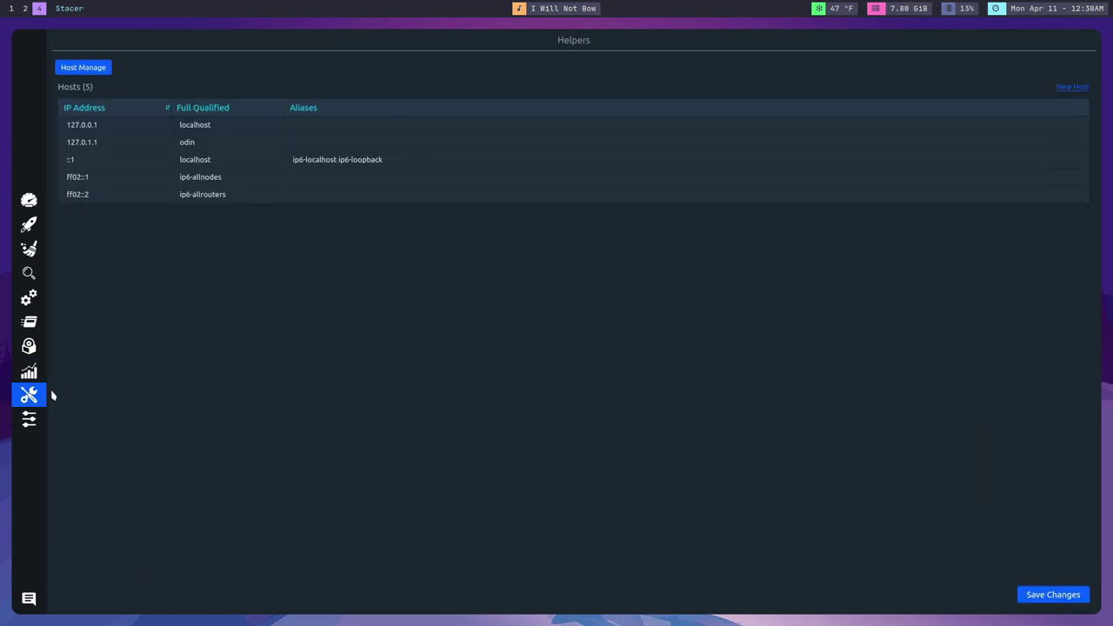
{"action": "left_click", "coordinate": [31, 420]}
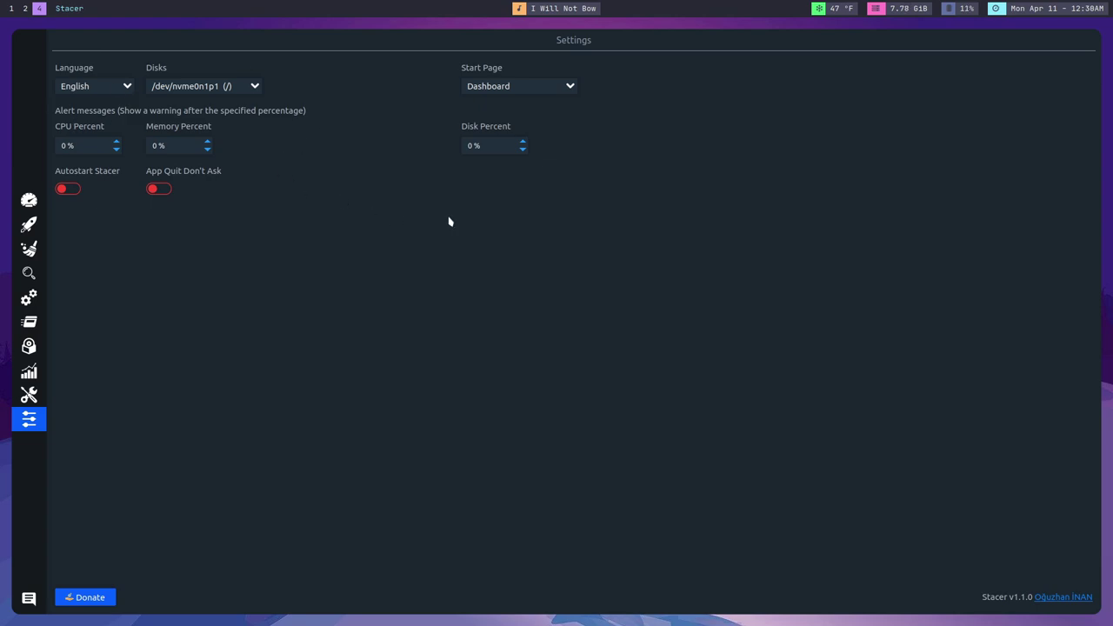
{"action": "left_click", "coordinate": [29, 200]}
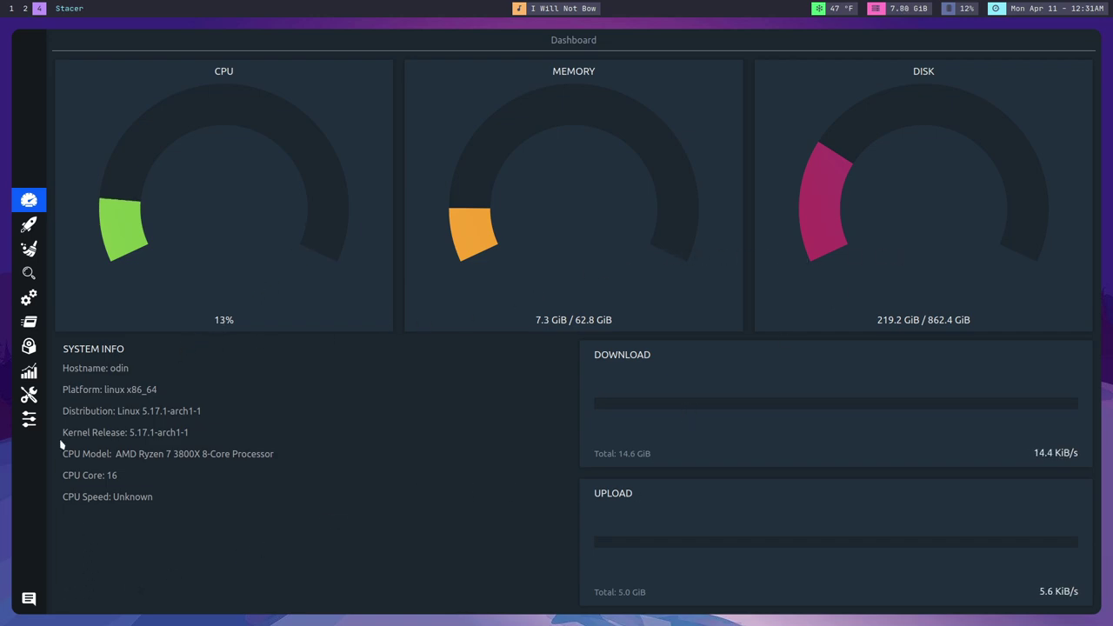
- Disable Skype for Linux and Yakuake in Startup Apps, keeping KGpg and Clipman enabled
{"action": "left_click", "coordinate": [29, 225]}
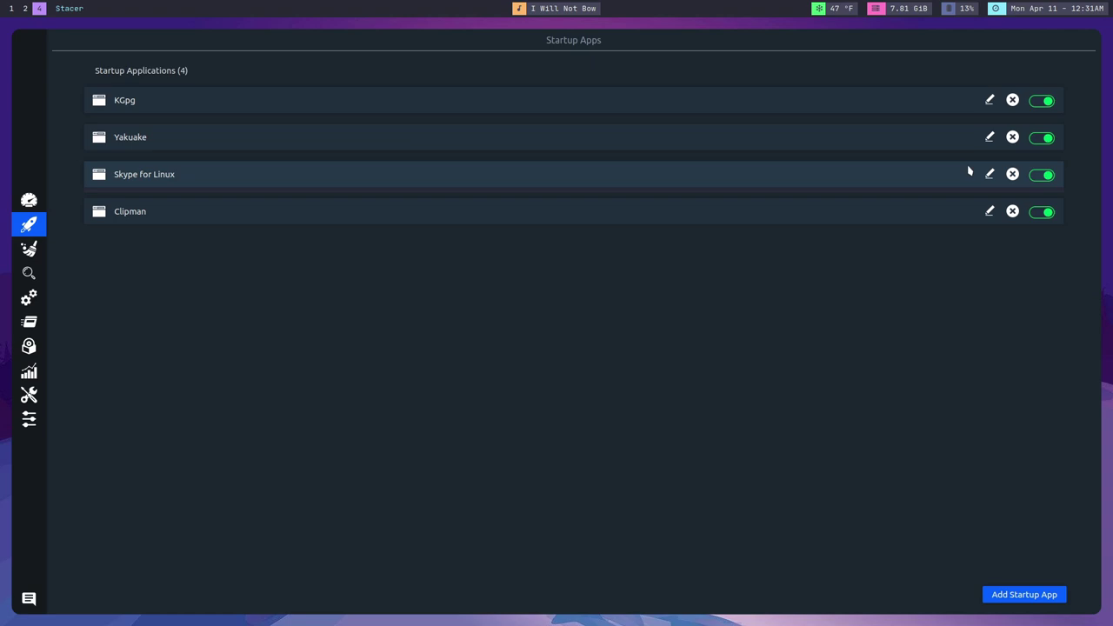
{"action": "left_click", "coordinate": [1047, 175]}
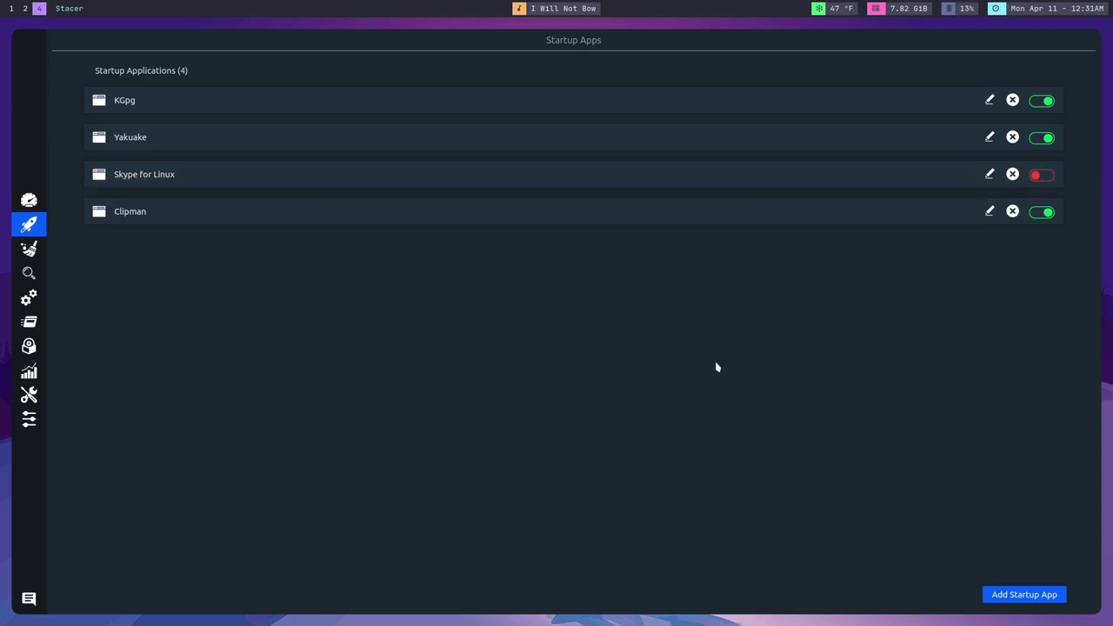
{"action": "left_click", "coordinate": [1041, 138]}
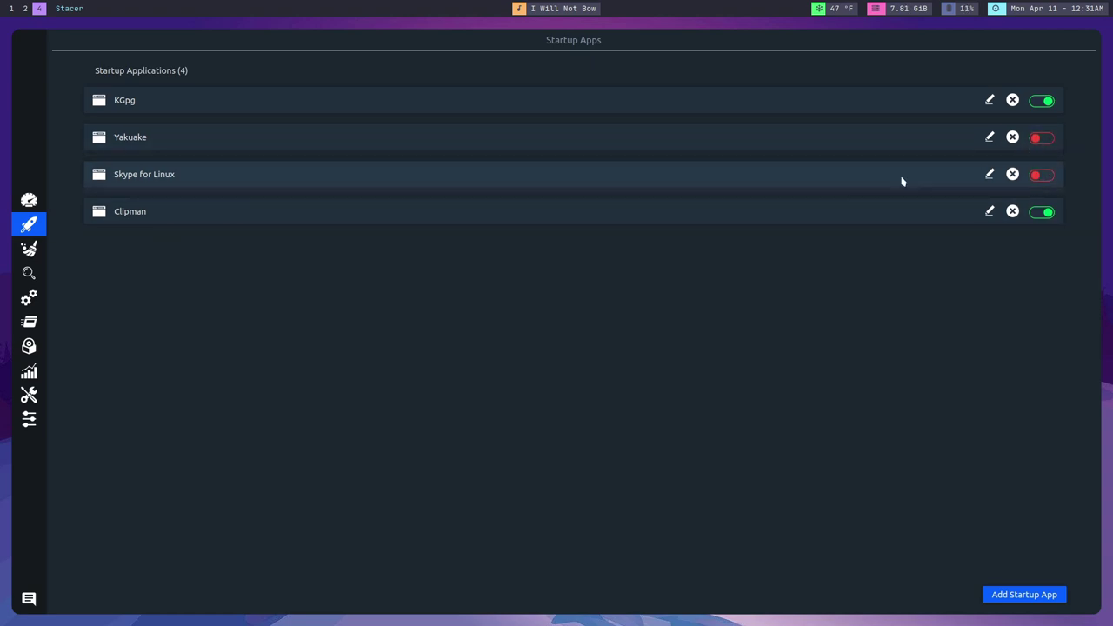
- Browse the cleaner, search, services, resources and hosts pages, then return to Startup Apps
{"action": "left_click", "coordinate": [29, 249]}
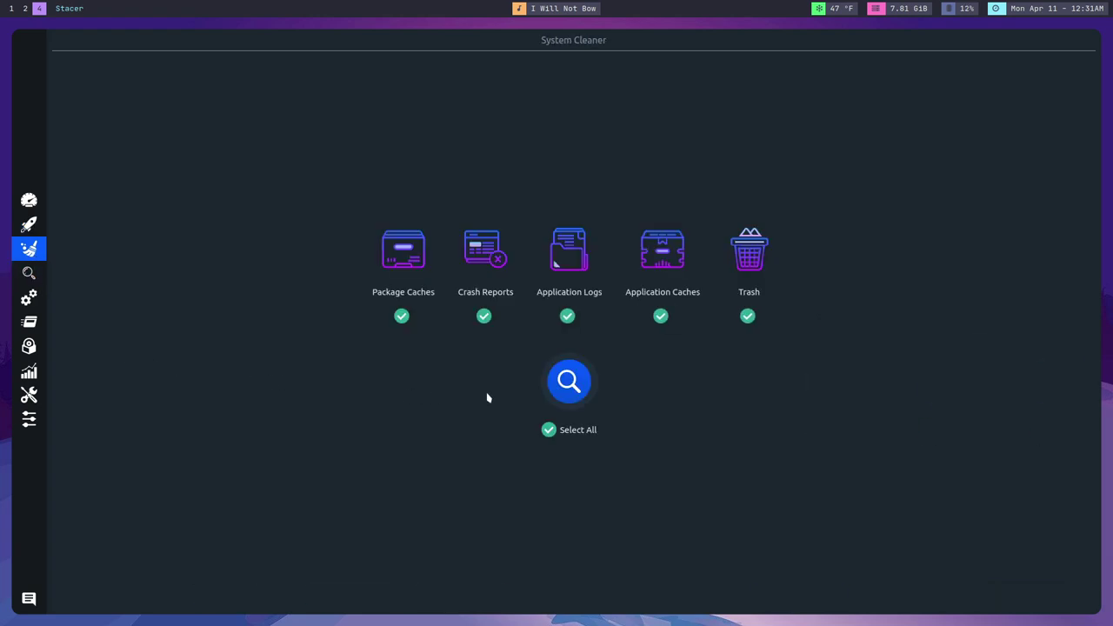
{"action": "left_click", "coordinate": [28, 272]}
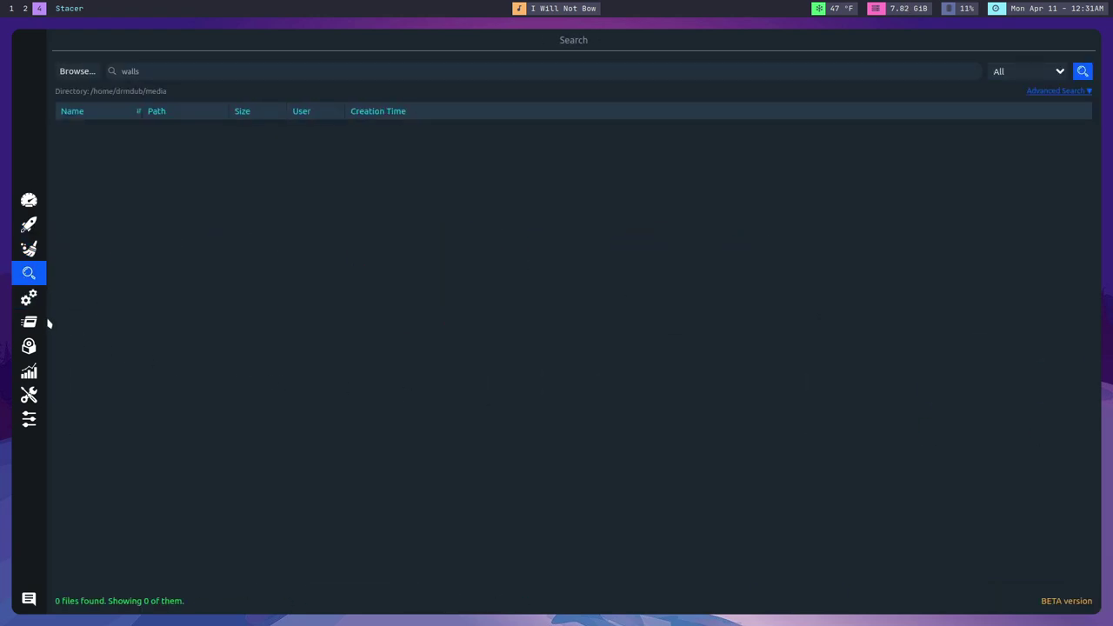
{"action": "left_click", "coordinate": [28, 297]}
{"action": "scroll", "coordinate": [390, 257], "scroll_direction": "down", "scroll_amount": 12}
{"action": "scroll", "coordinate": [390, 256], "scroll_direction": "up", "scroll_amount": 5}
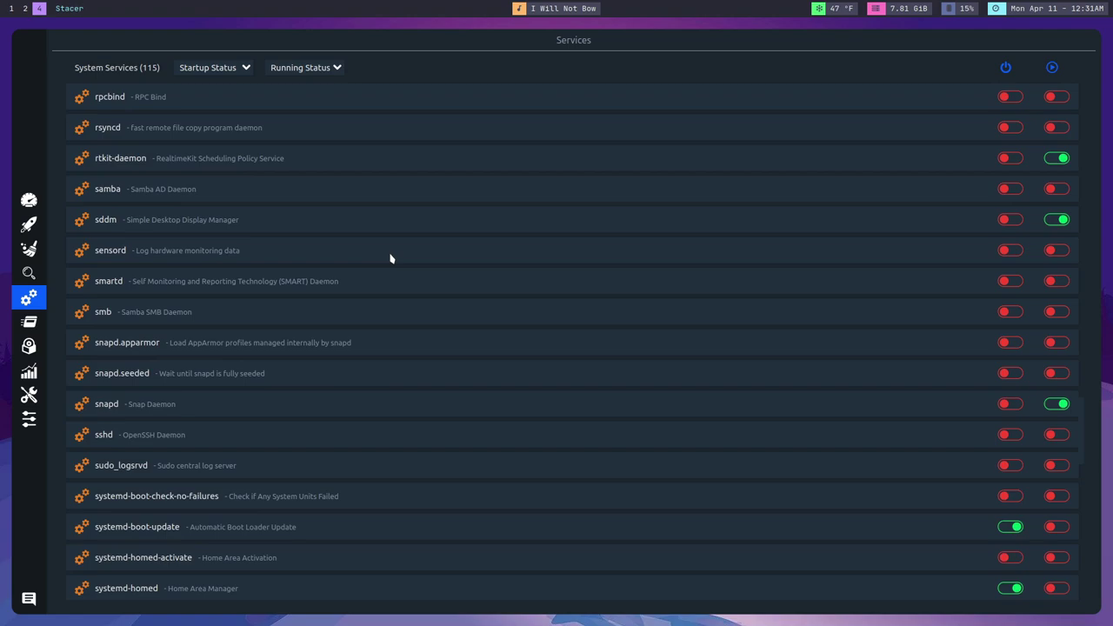
{"action": "scroll", "coordinate": [144, 255], "scroll_direction": "down", "scroll_amount": 5}
{"action": "scroll", "coordinate": [121, 363], "scroll_direction": "down", "scroll_amount": 5}
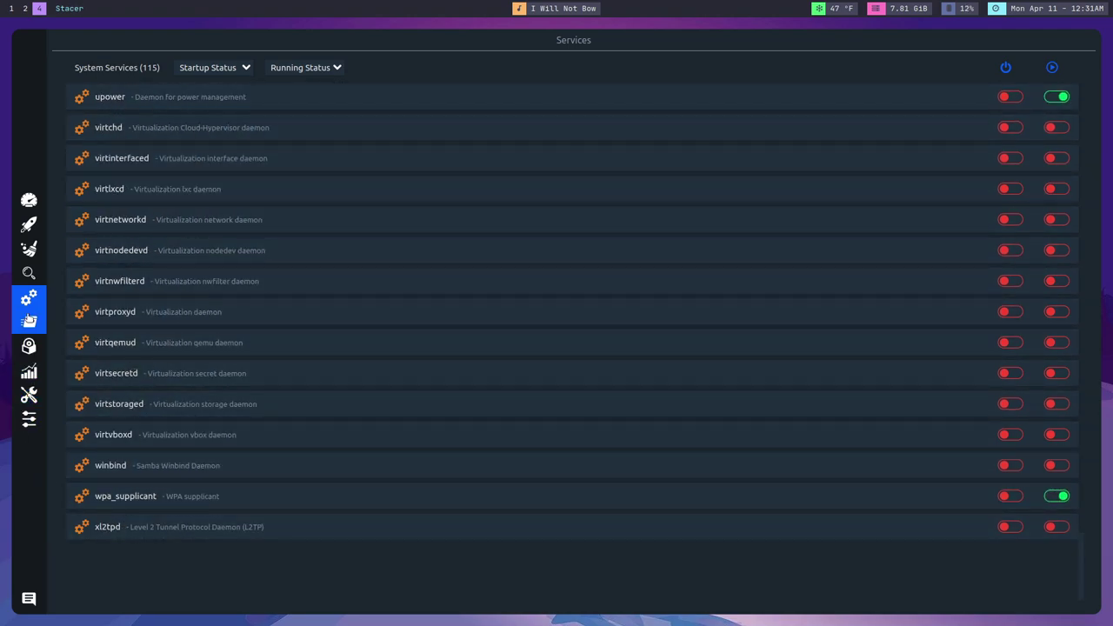
{"action": "left_click", "coordinate": [29, 372]}
{"action": "left_click", "coordinate": [28, 396]}
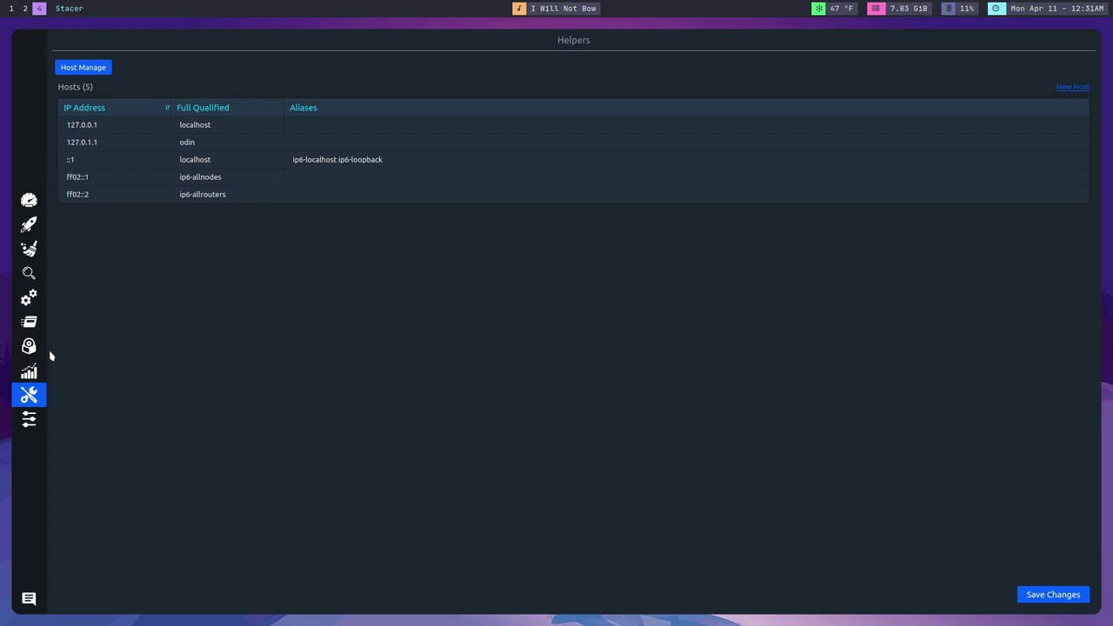
{"action": "left_click", "coordinate": [29, 225]}
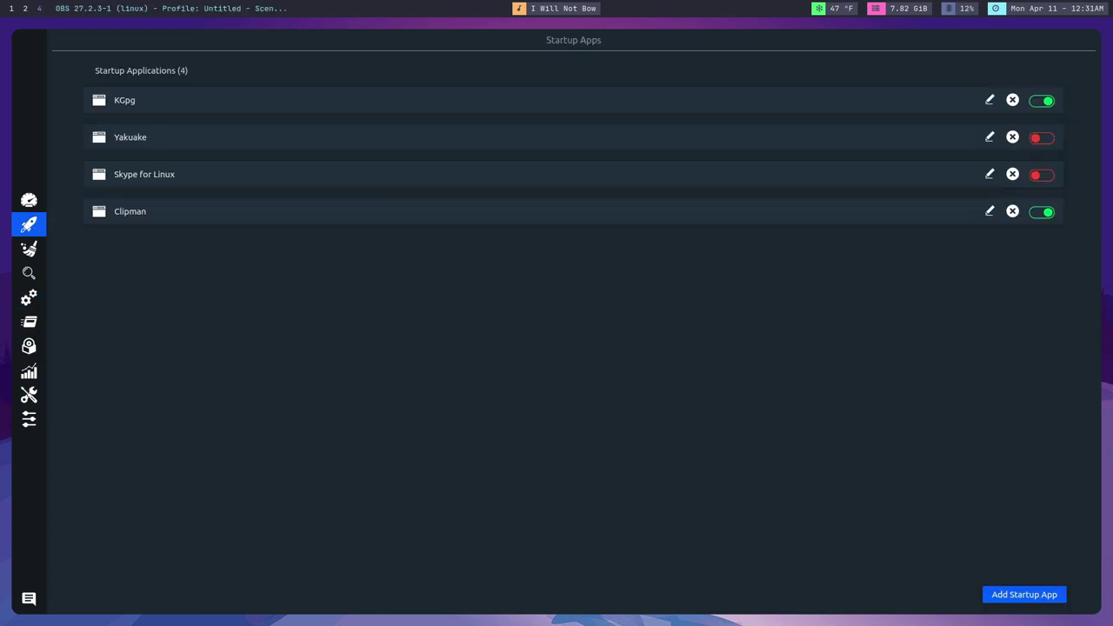